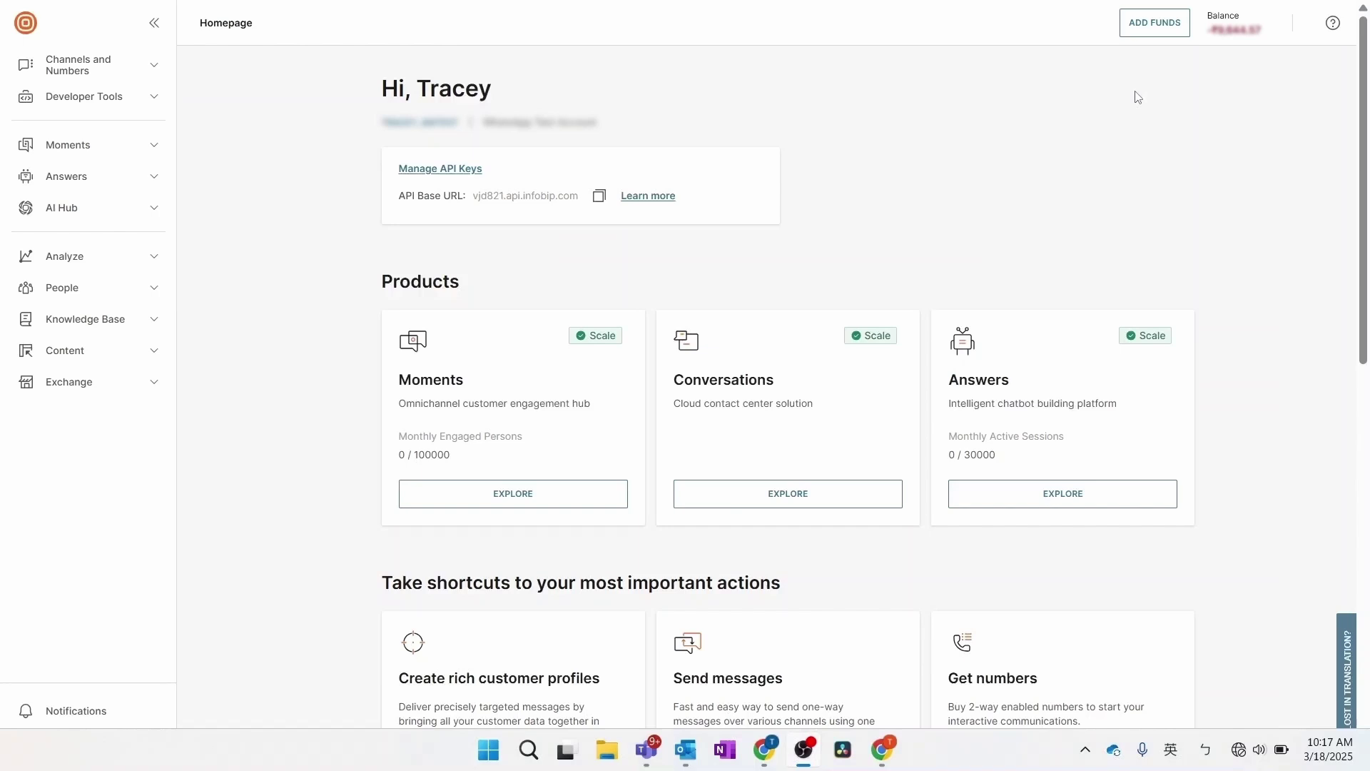
- Go to the WhatsApp channel and open its list of senders
{"action": "left_click", "coordinate": [157, 66]}
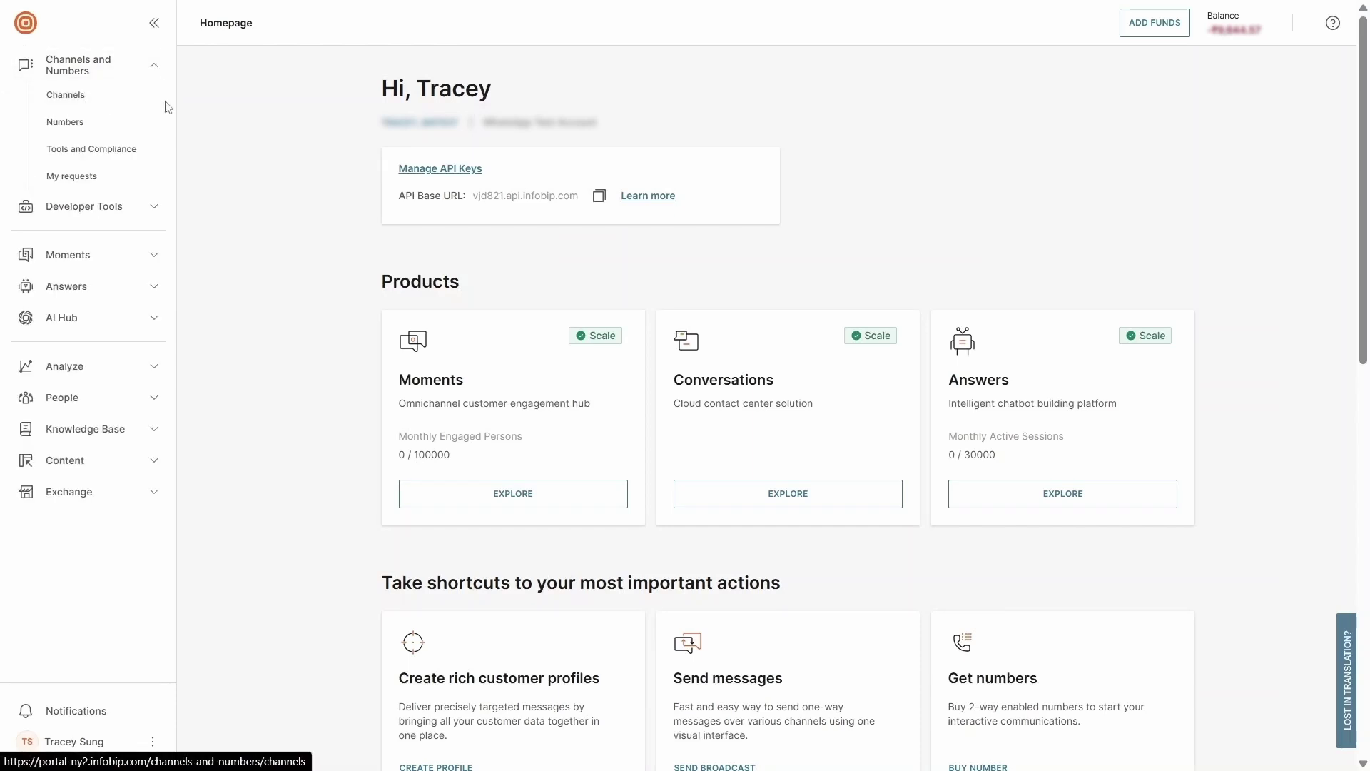
{"action": "left_click", "coordinate": [165, 101]}
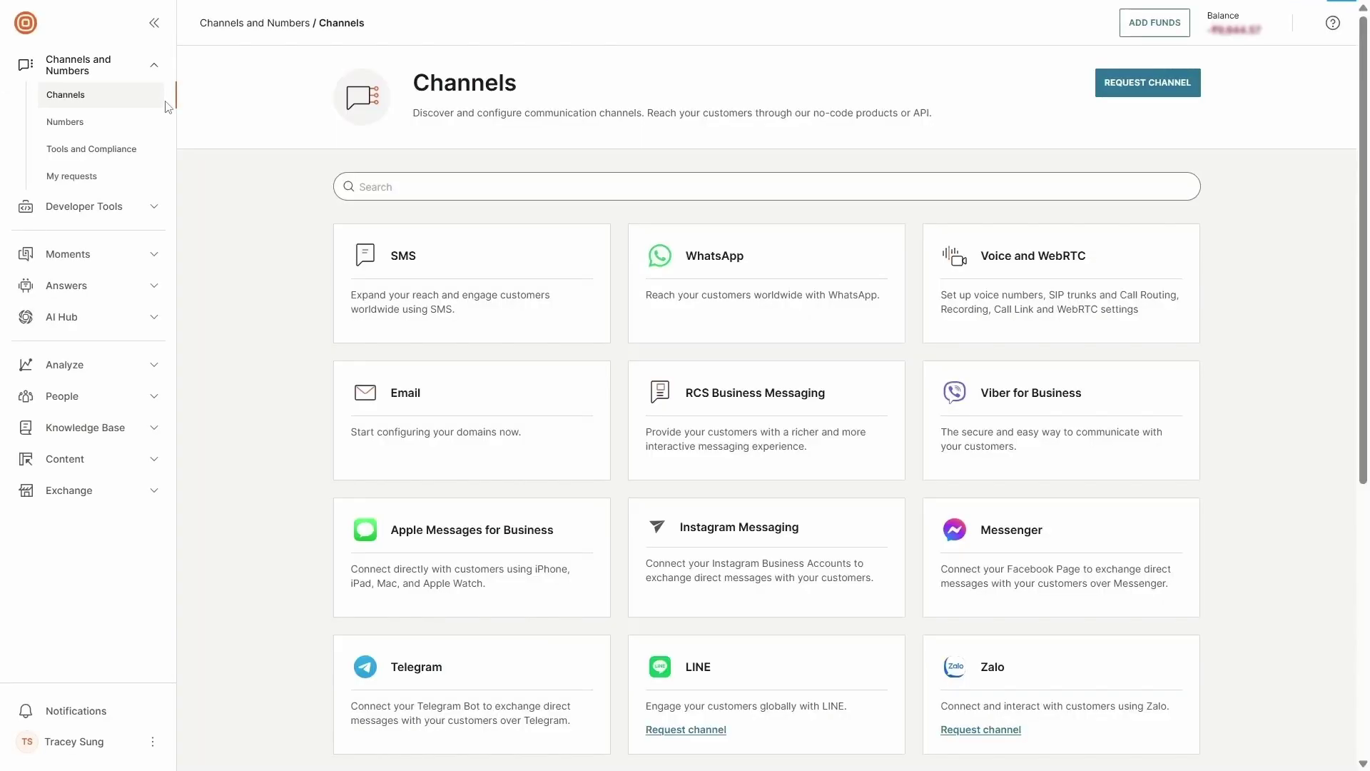
{"action": "left_click", "coordinate": [789, 307]}
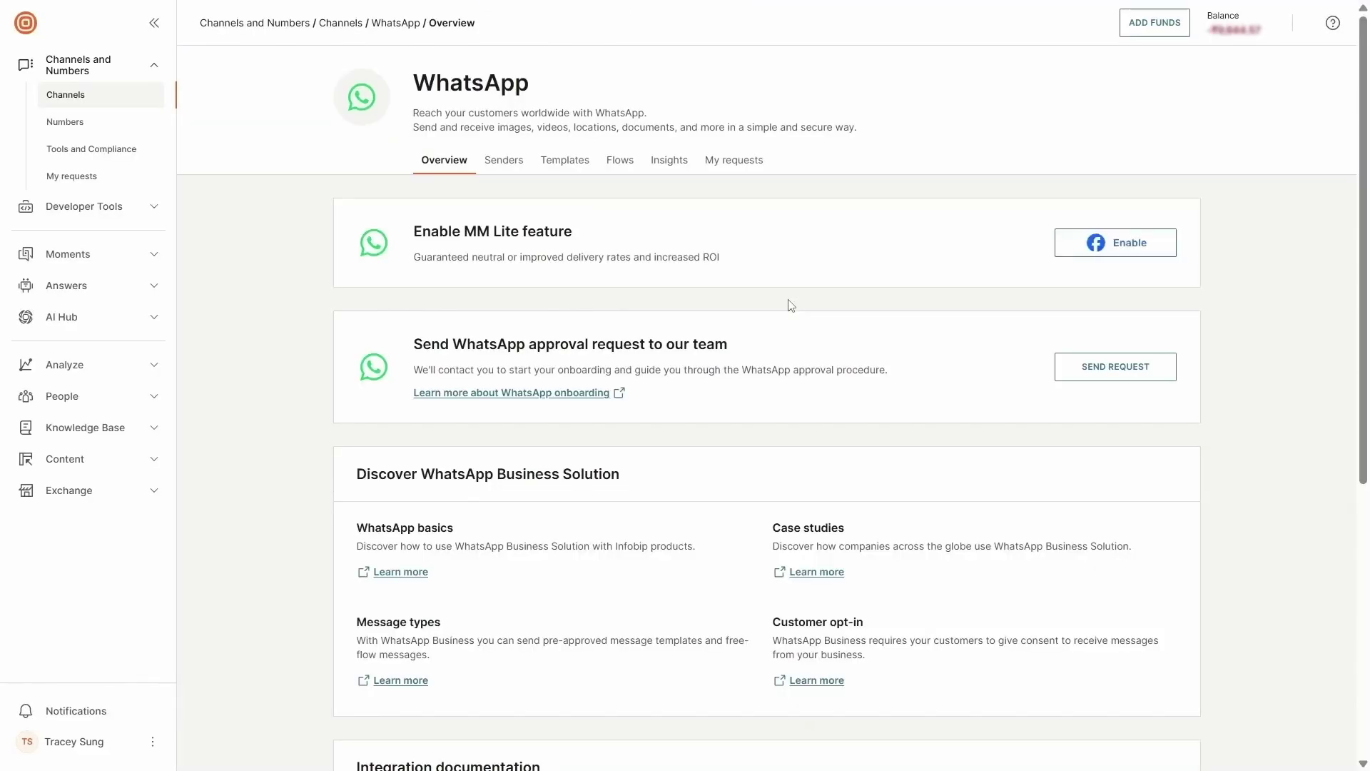
{"action": "left_click", "coordinate": [511, 162]}
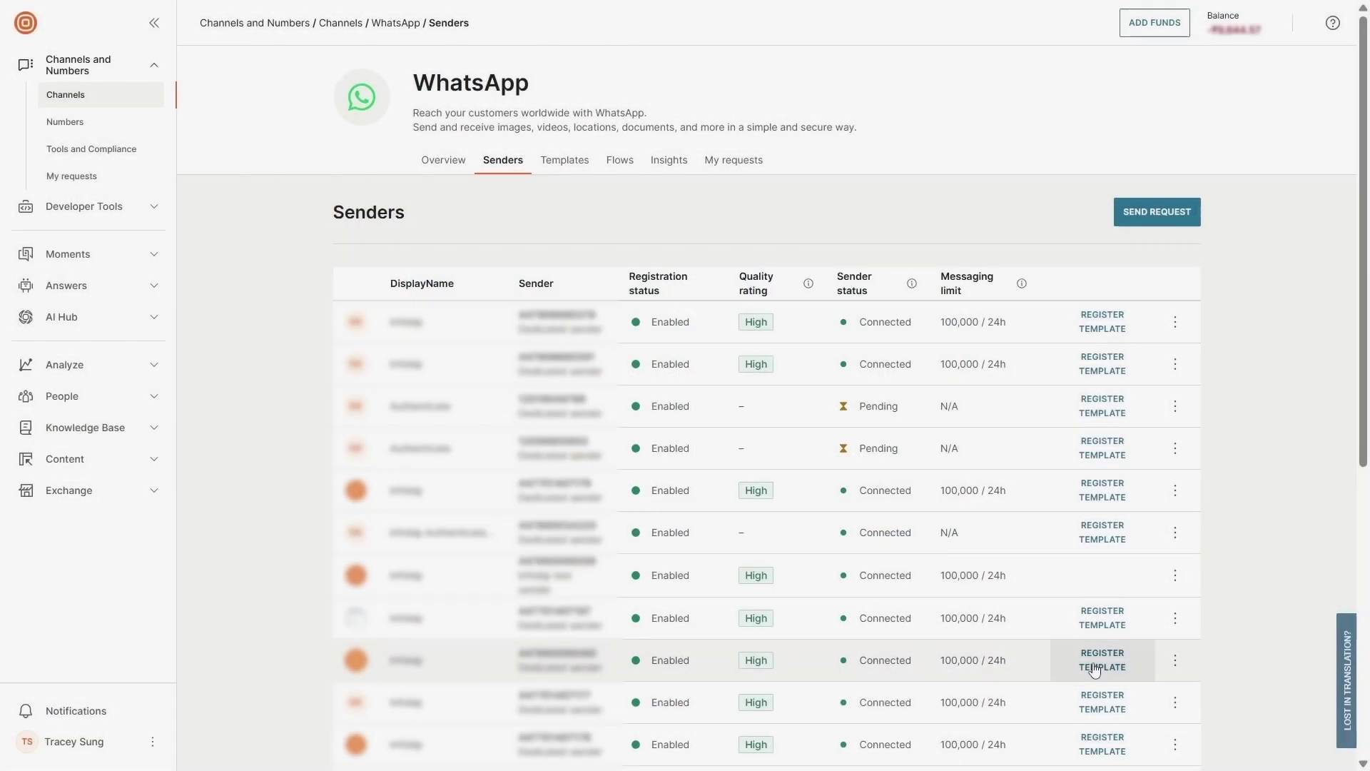
- Start registering a template for an enabled, high-quality sender, choosing the Marketing category and the Flow template content type
{"action": "left_click", "coordinate": [1099, 664]}
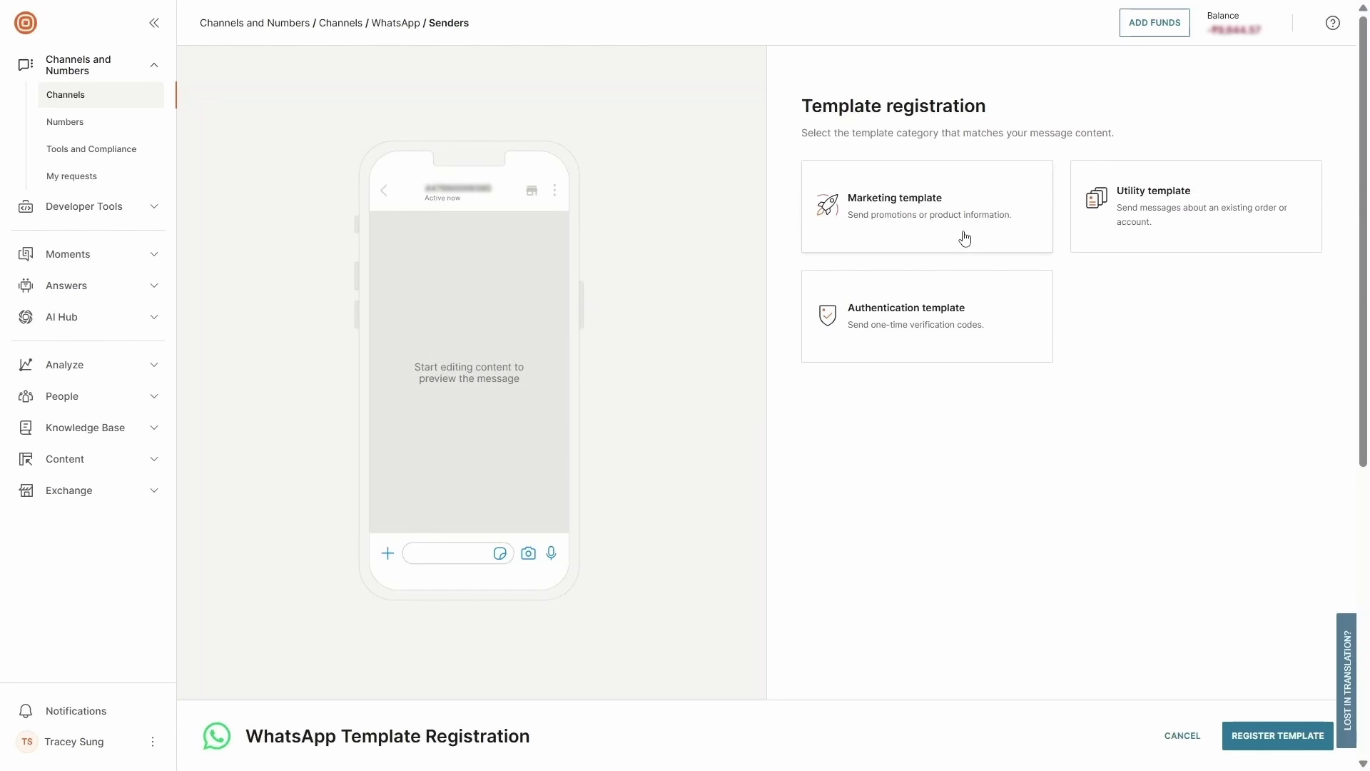
{"action": "left_click", "coordinate": [965, 238]}
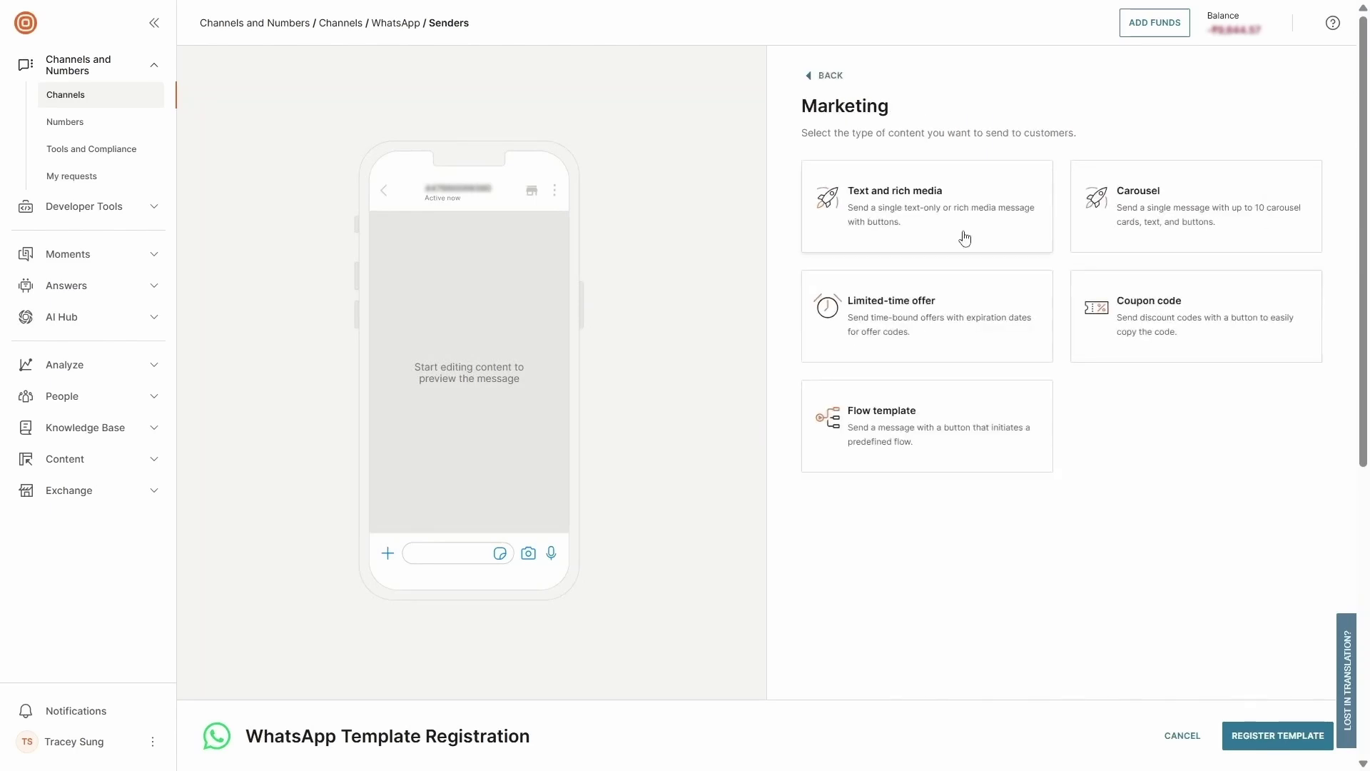
{"action": "left_click", "coordinate": [1001, 449]}
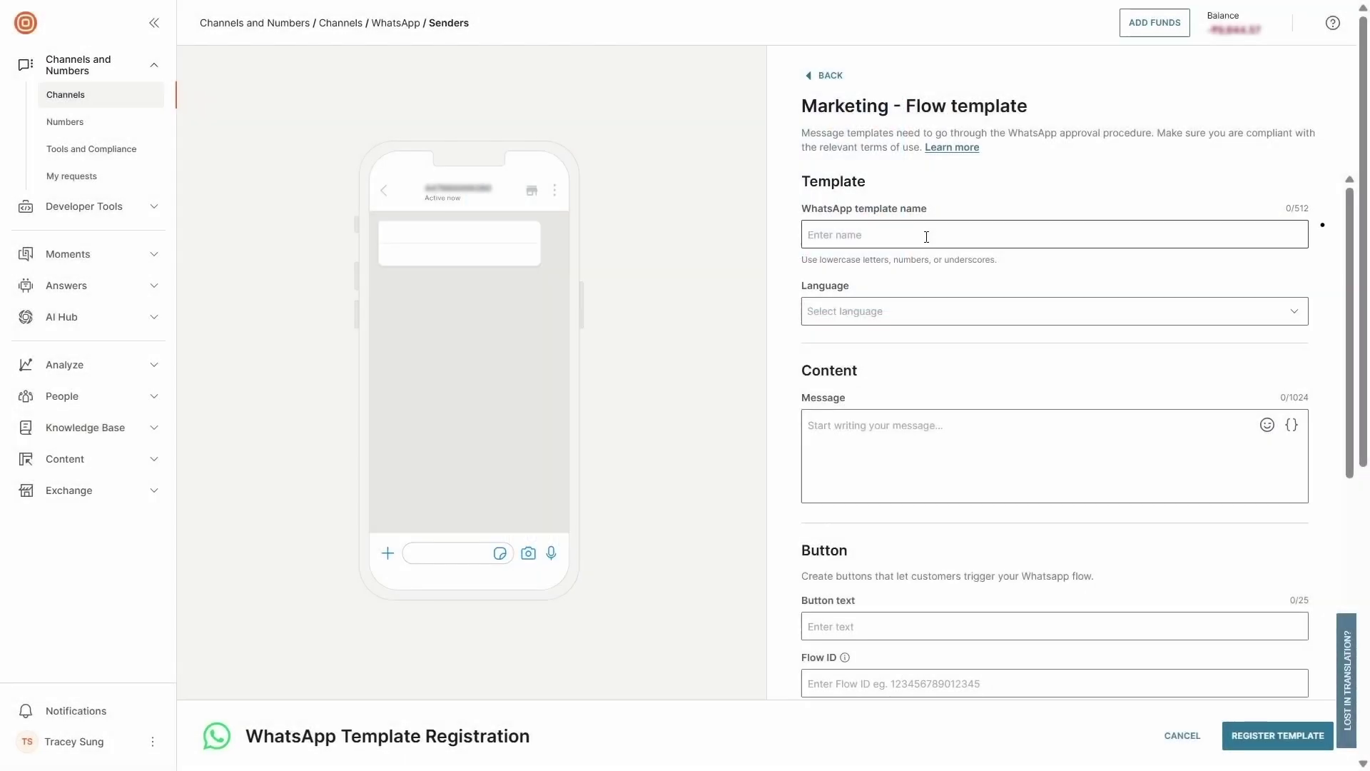
- Name the WhatsApp template demo_leadgeneration and set its language to English
{"action": "left_click", "coordinate": [928, 236]}
{"action": "type", "text": "demo_leadgeneration"}
{"action": "key", "text": "BackSpace"}
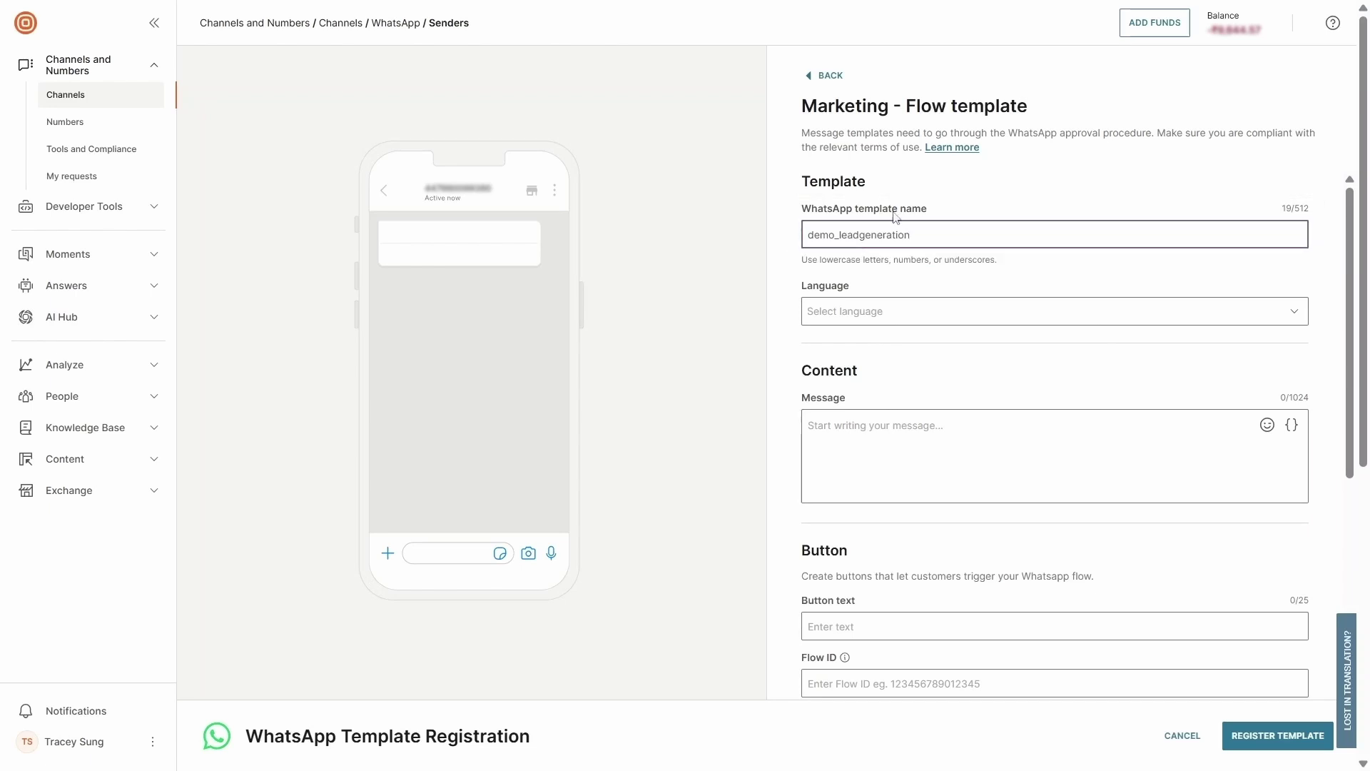
{"action": "left_click", "coordinate": [930, 313]}
{"action": "type", "text": "eng"}
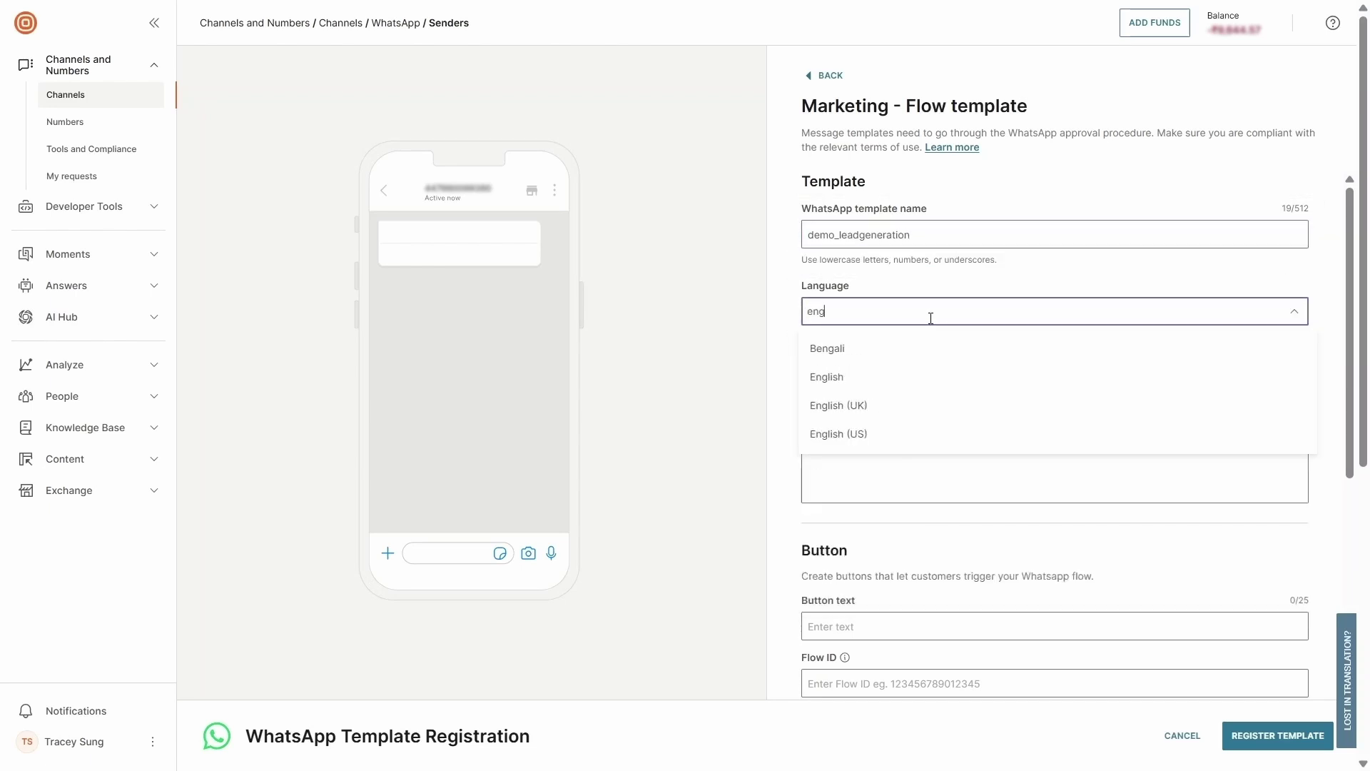
{"action": "left_click", "coordinate": [932, 378]}
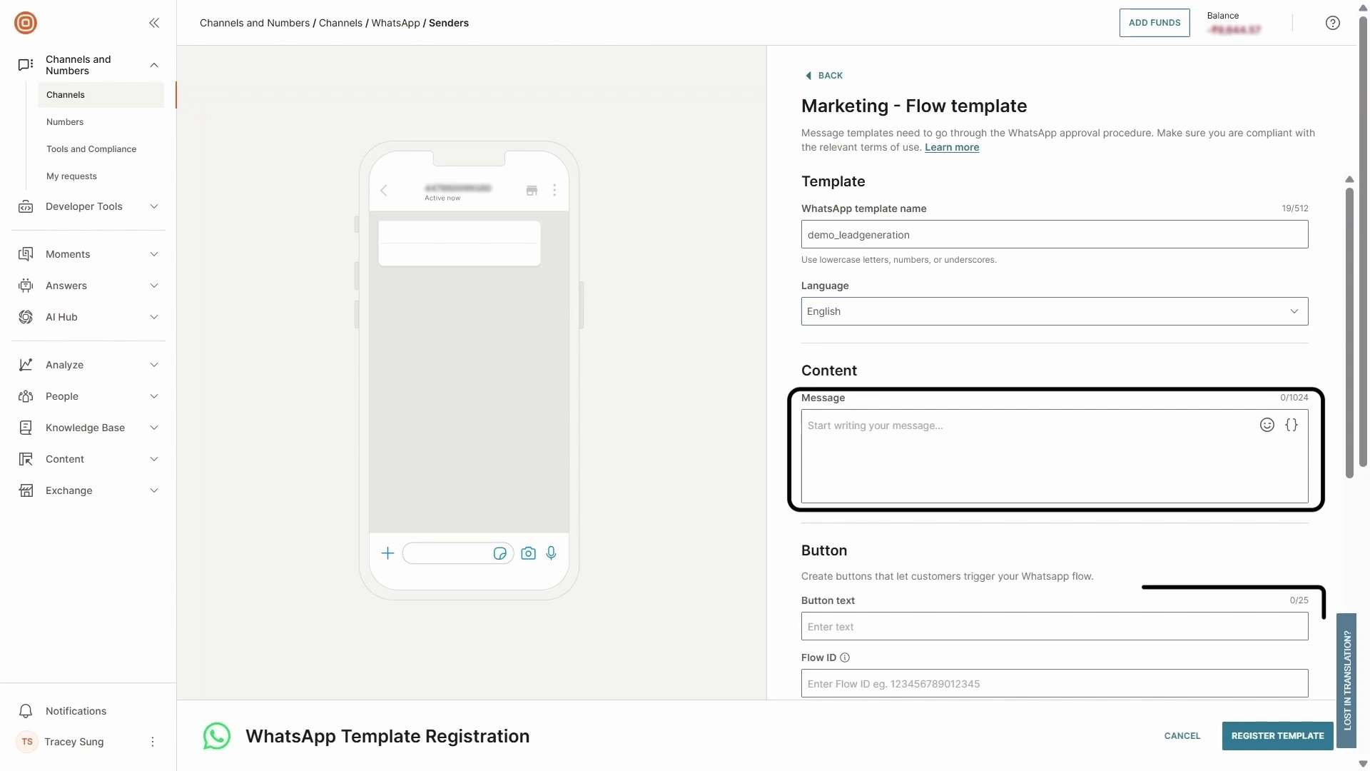
- Write the message "Hello {{1}}, our May catalogs are out. Choose your category, and don't miss the special prices we prepared for you." with {{1}} as placeholder
{"action": "left_click", "coordinate": [965, 434]}
{"action": "type", "text": "Hello"}
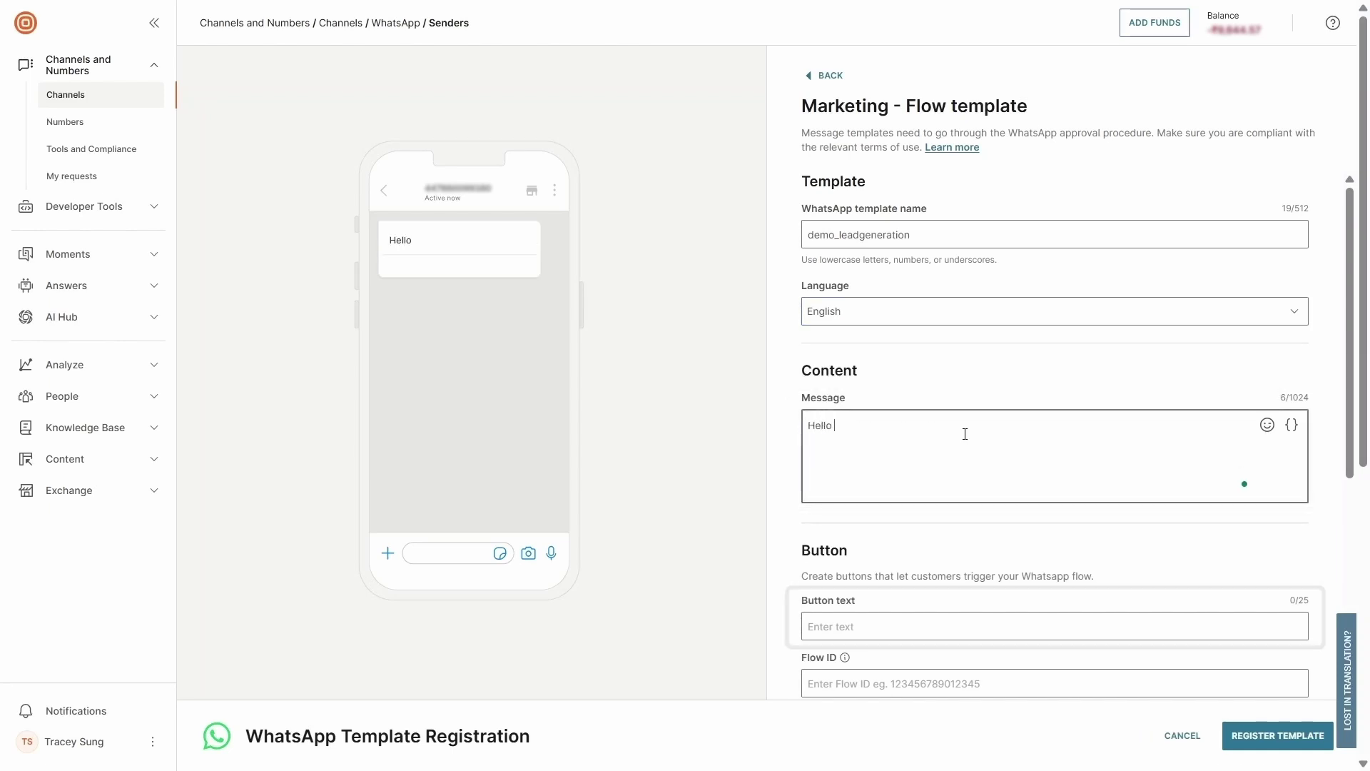
{"action": "left_click", "coordinate": [1292, 425]}
{"action": "type", "text": ","}
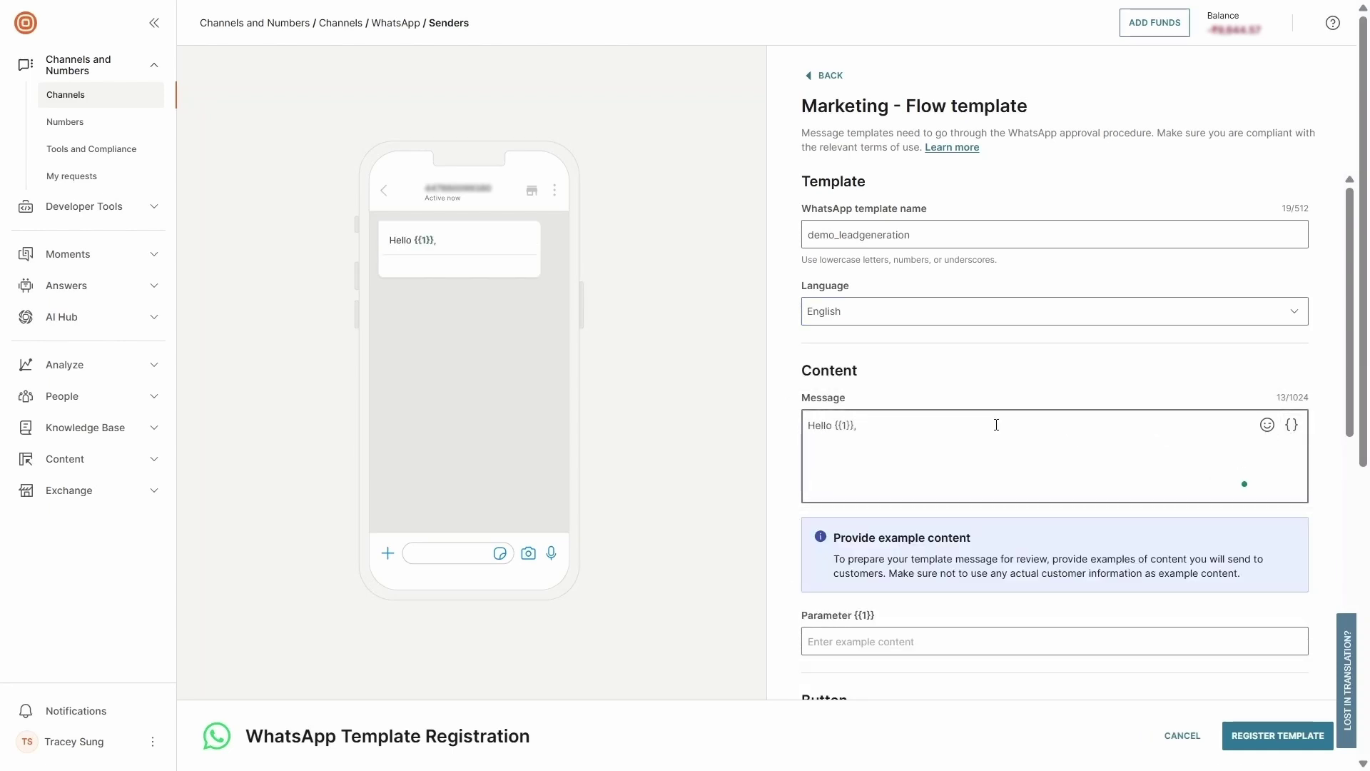
{"action": "type", "text": "our May catalogs are out. Choose your category, and don’t miss the special prices we prepared for you."}
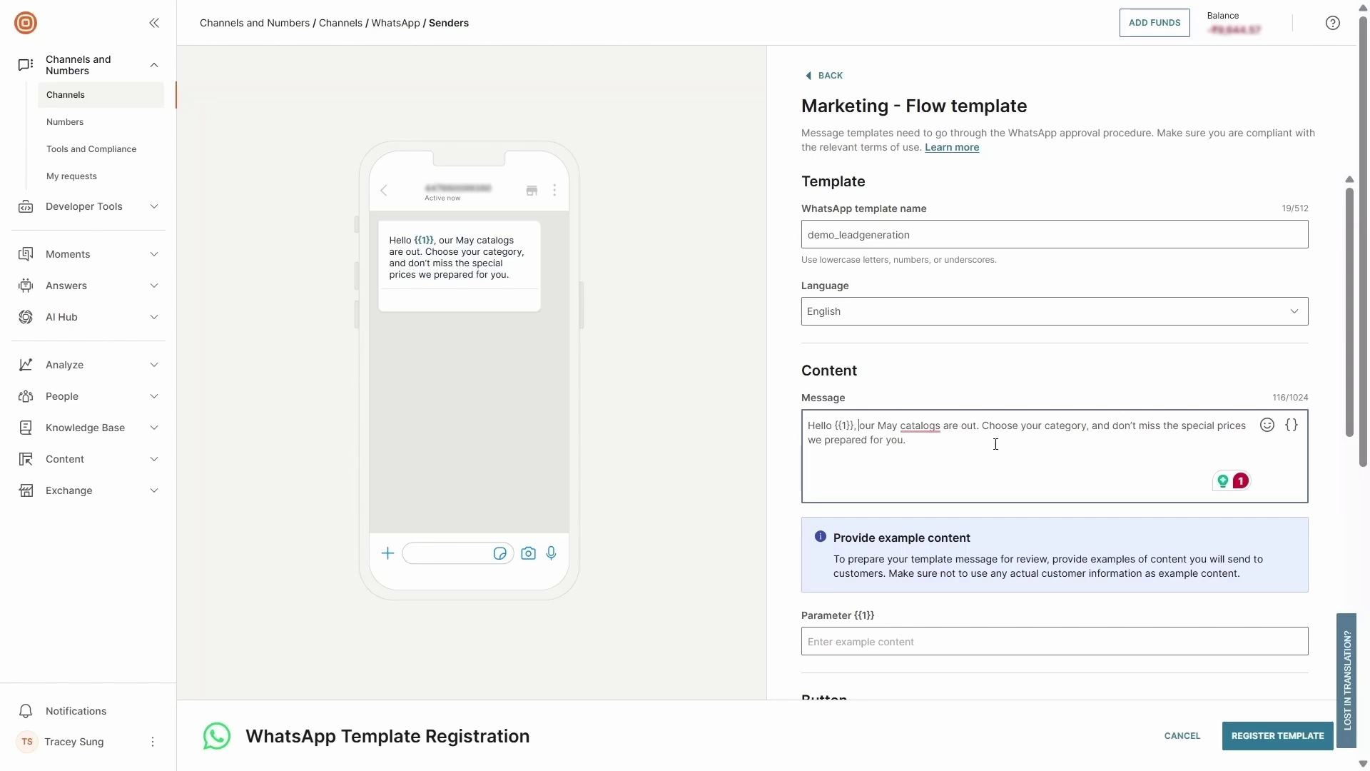
- Provide "first name" as the example content for the message's Parameter {{1}}
{"action": "scroll", "coordinate": [928, 457], "scroll_direction": "down", "scroll_amount": 2}
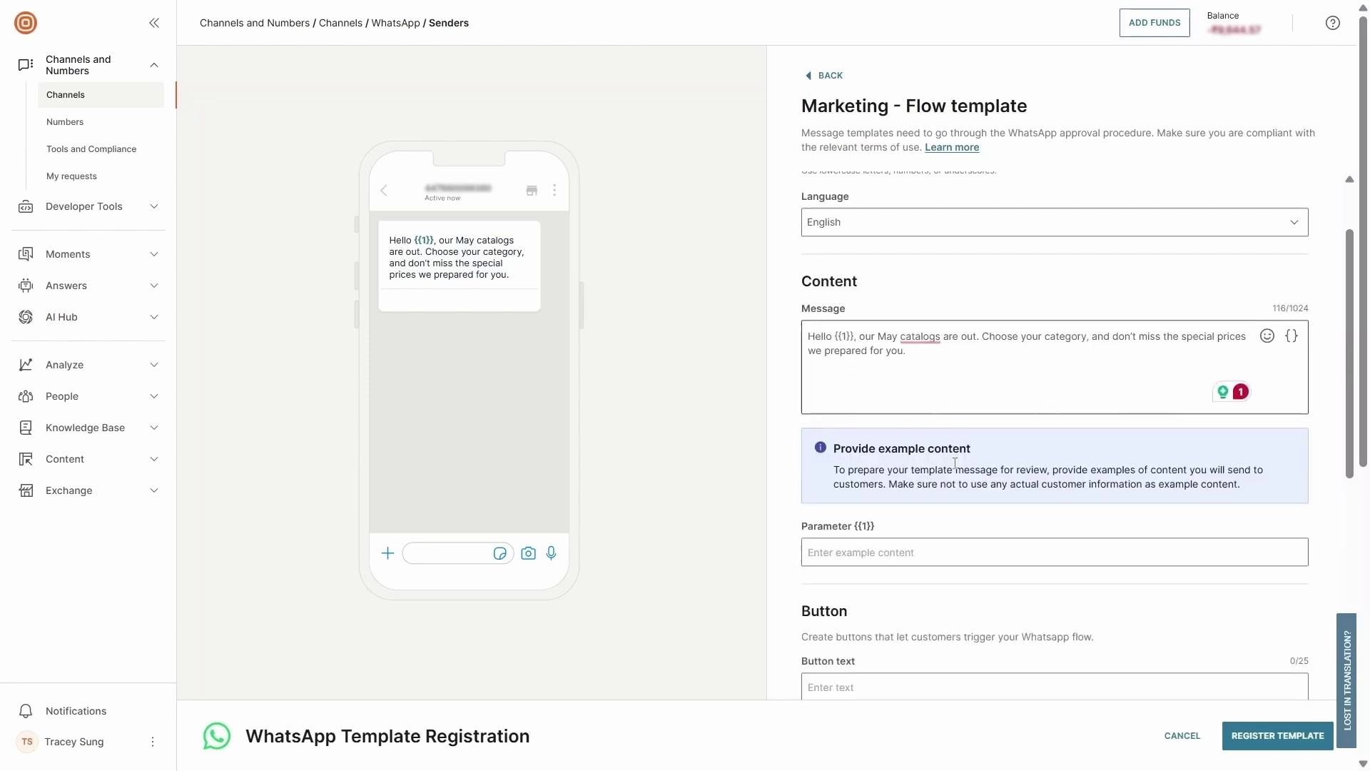
{"action": "left_click", "coordinate": [941, 466]}
{"action": "left_click", "coordinate": [927, 504]}
{"action": "scroll", "coordinate": [956, 464], "scroll_direction": "down", "scroll_amount": 1}
- Set the template's button text to "Get catalog"
{"action": "left_click", "coordinate": [927, 508]}
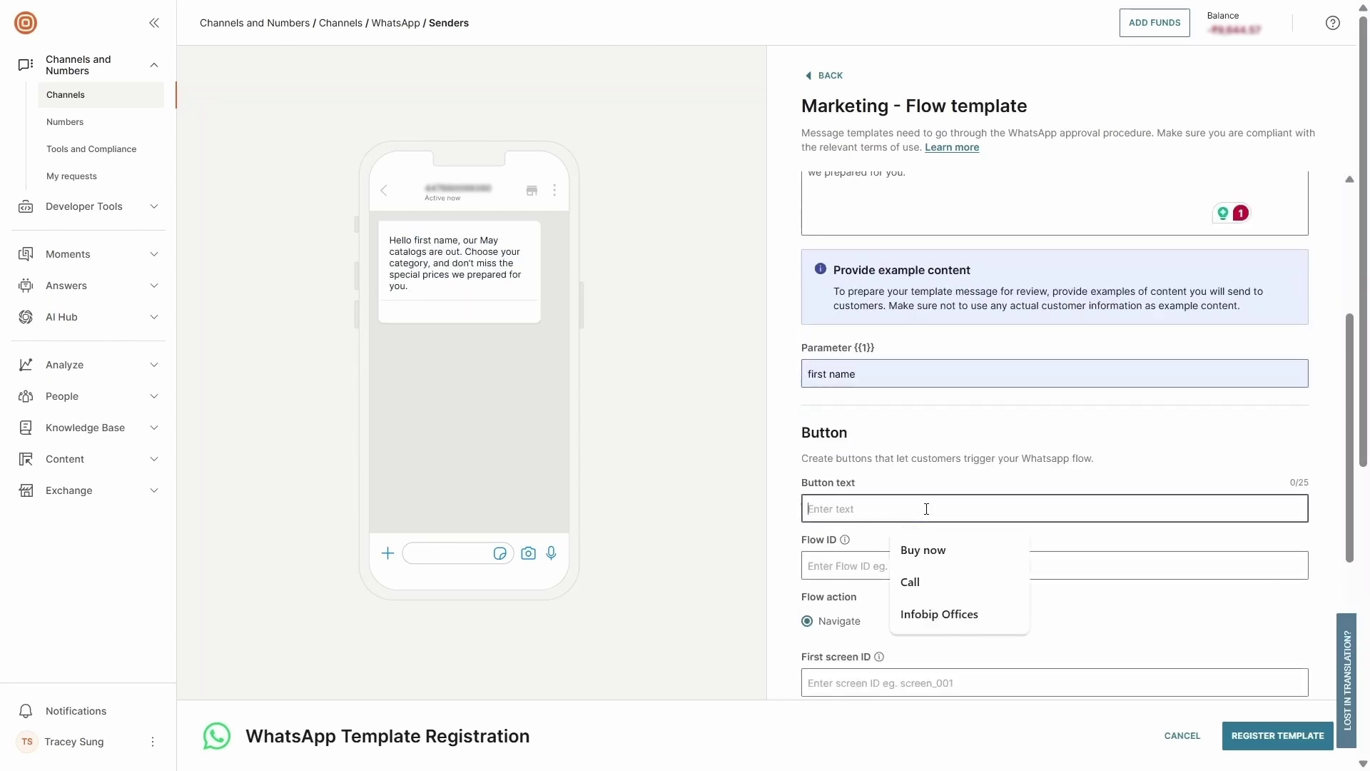
{"action": "type", "text": "Get catalog"}
{"action": "scroll", "coordinate": [943, 488], "scroll_direction": "down", "scroll_amount": 1}
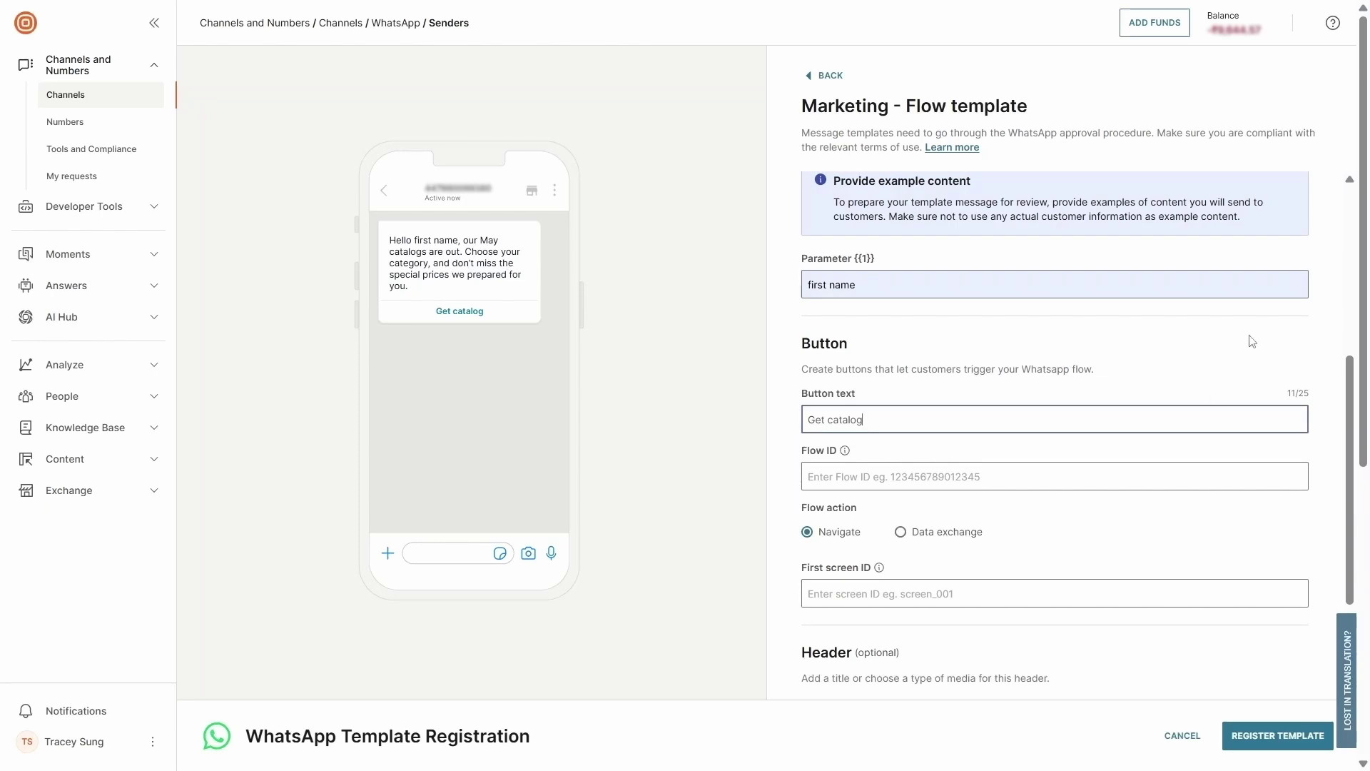
- Copy the ID of the DEMO_Lead Generation flow from WhatsApp Manager and paste it as the template button's Flow ID
{"action": "scroll", "coordinate": [1168, 379], "scroll_direction": "down", "scroll_amount": 2}
{"action": "key", "text": "ctrl+Left"}
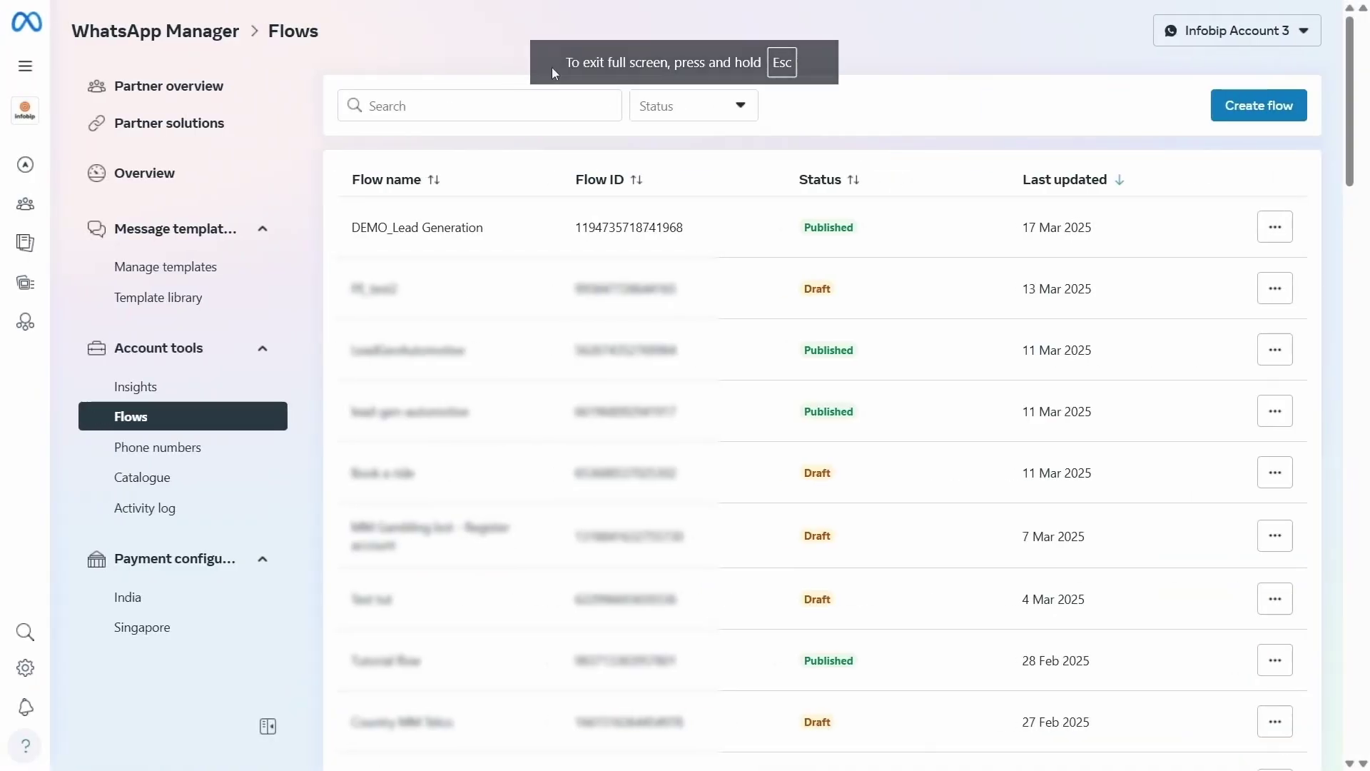
{"action": "left_click", "coordinate": [703, 228]}
{"action": "key", "text": "ctrl+Right"}
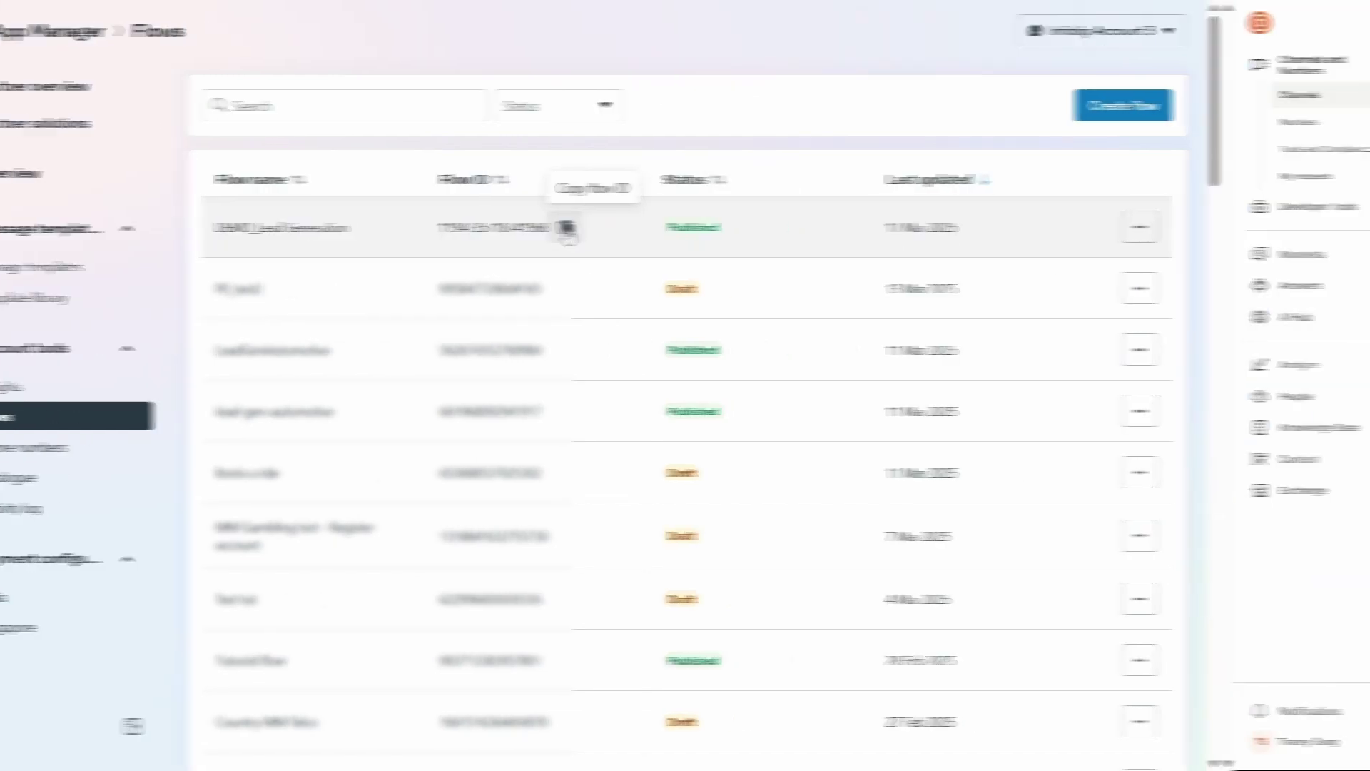
{"action": "left_click", "coordinate": [903, 306]}
{"action": "key", "text": "ctrl+v"}
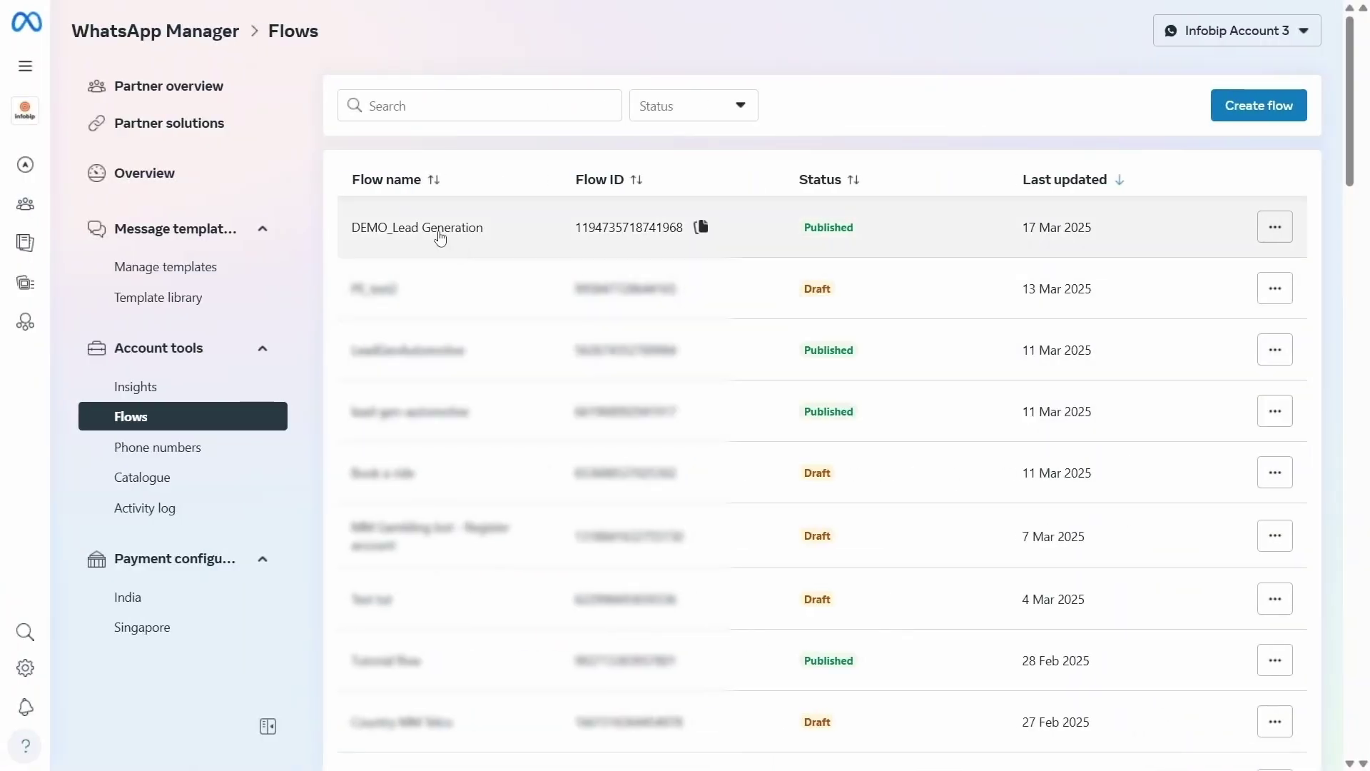
- Copy the first screen's ID, RECOMMEND, from the flow's JSON and paste it as the template's First screen ID
{"action": "left_click", "coordinate": [440, 238]}
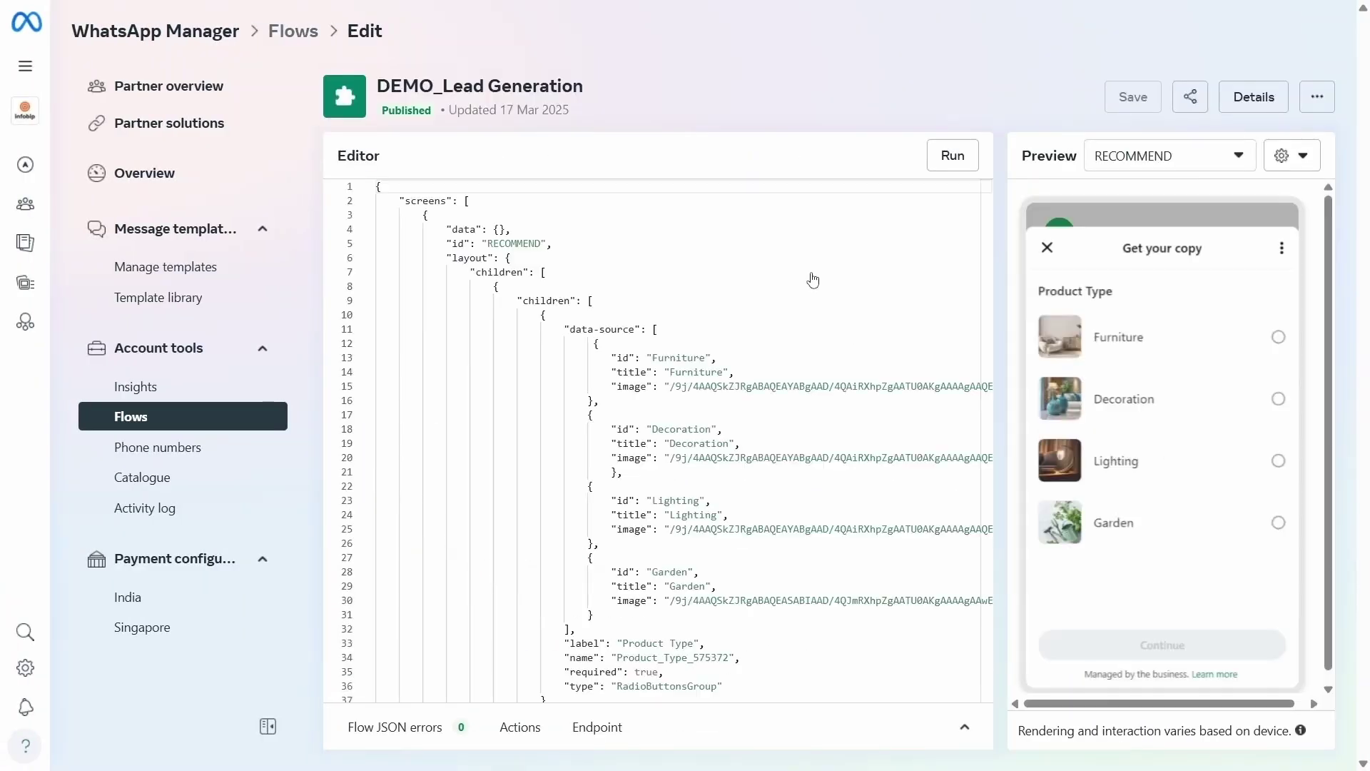
{"action": "double_click", "coordinate": [502, 242]}
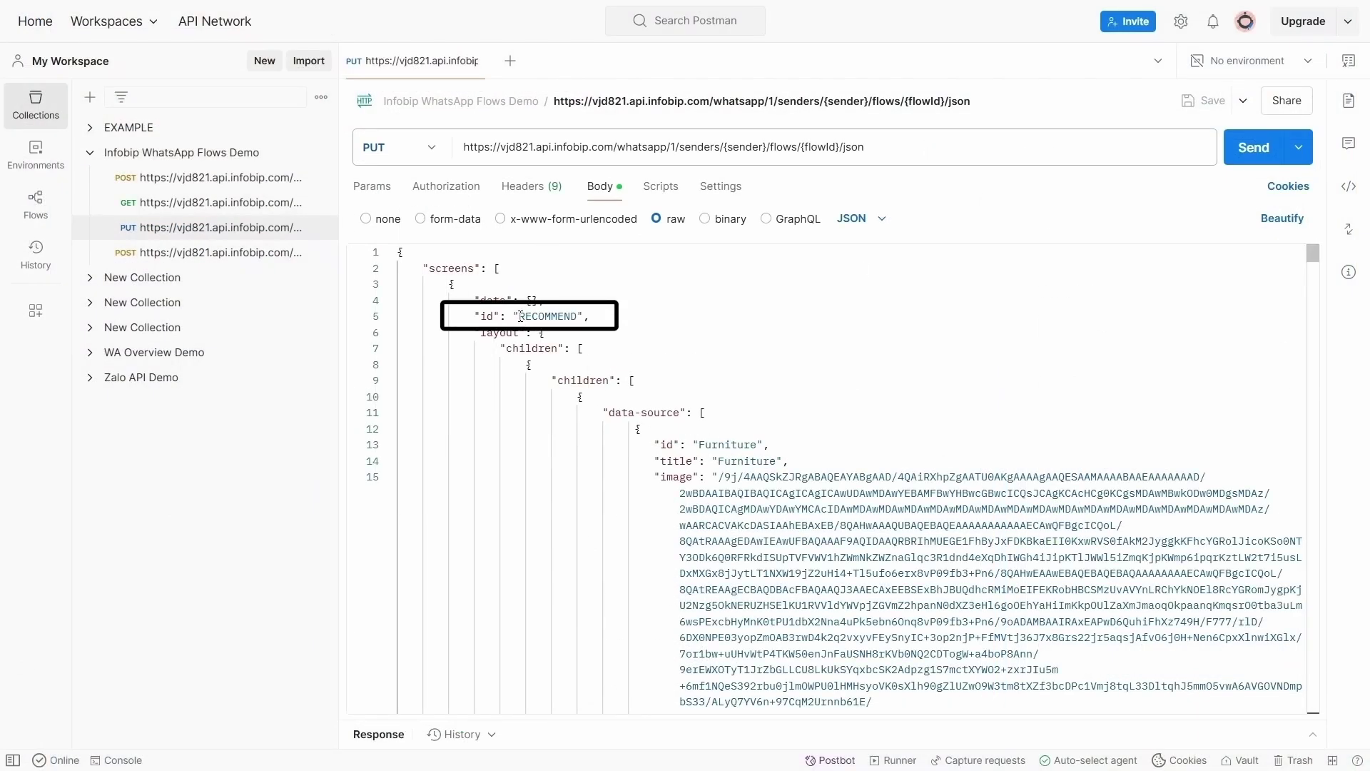
{"action": "double_click", "coordinate": [520, 316]}
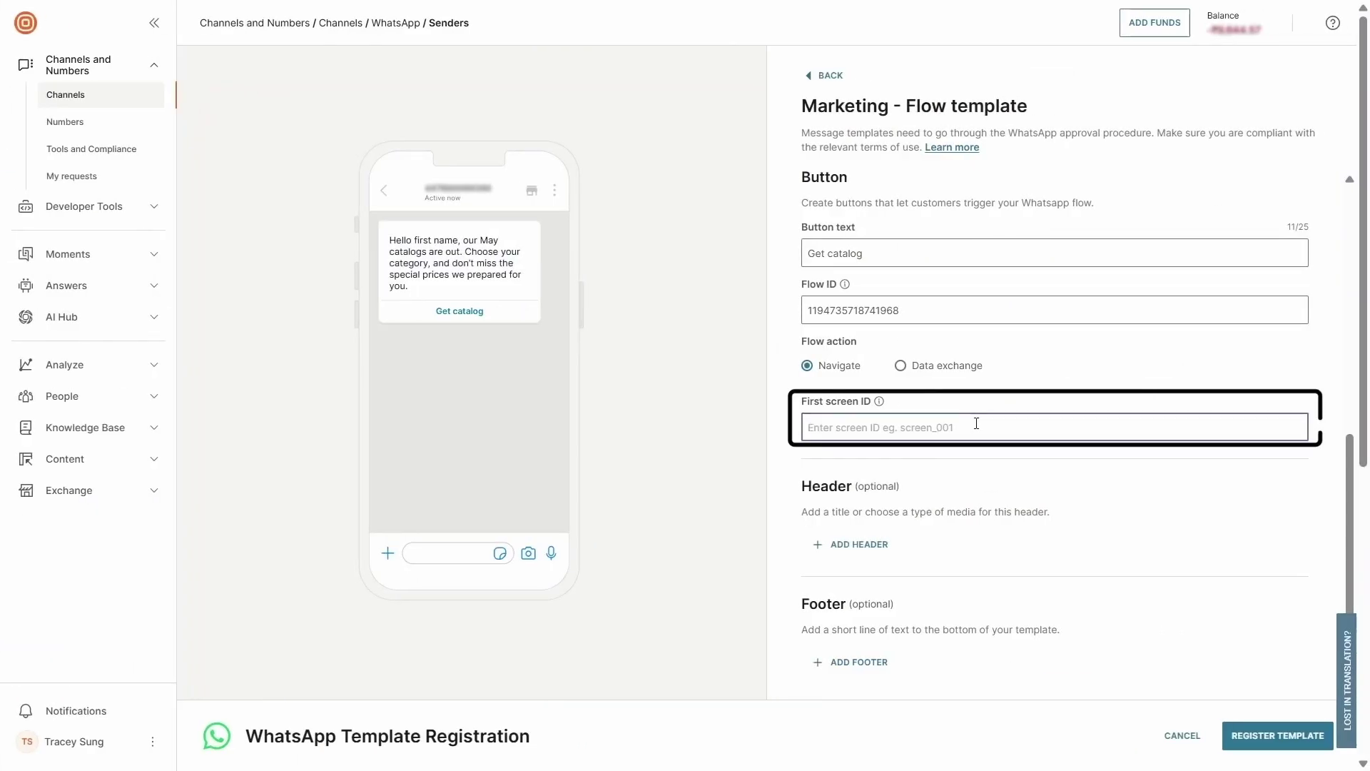
{"action": "key", "text": "ctrl+v"}
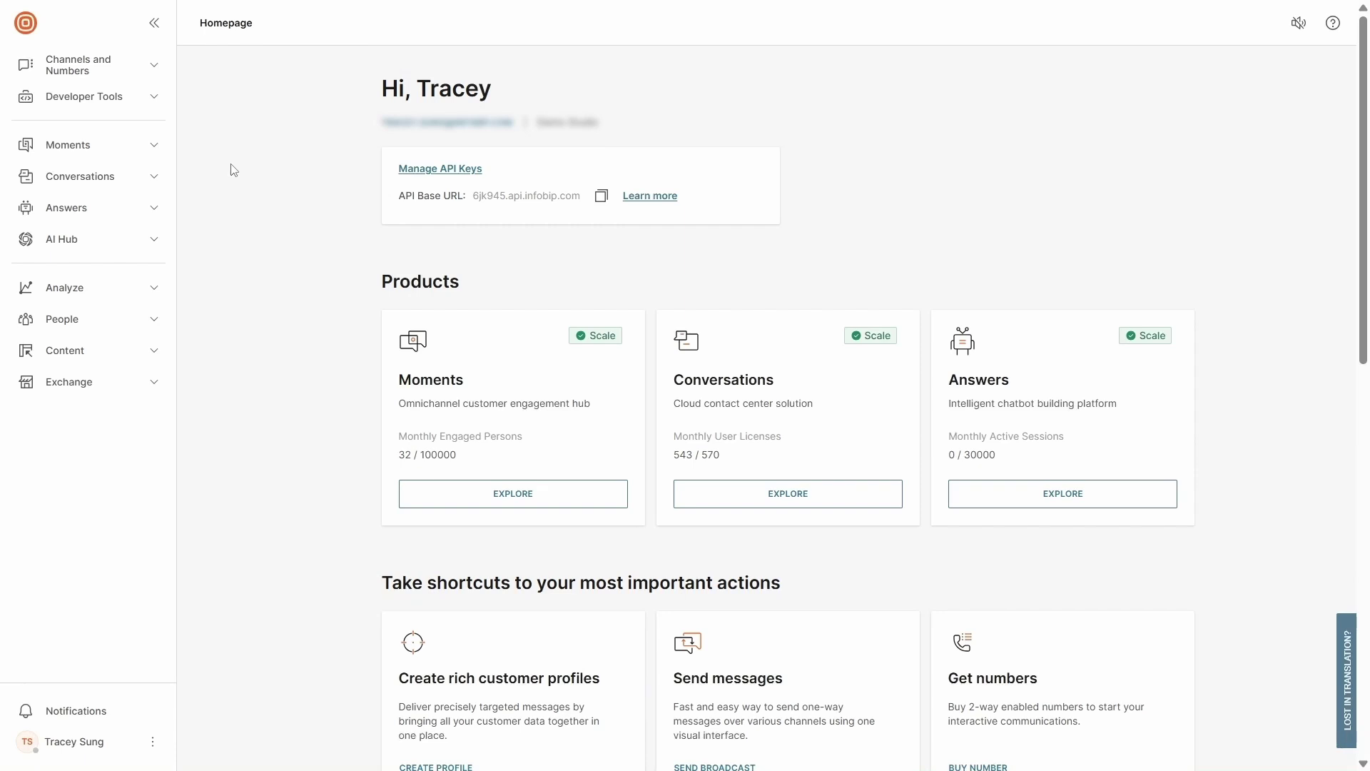
- Create a new broadcast in Moments and change its channel from SMS to WhatsApp
{"action": "left_click", "coordinate": [154, 143]}
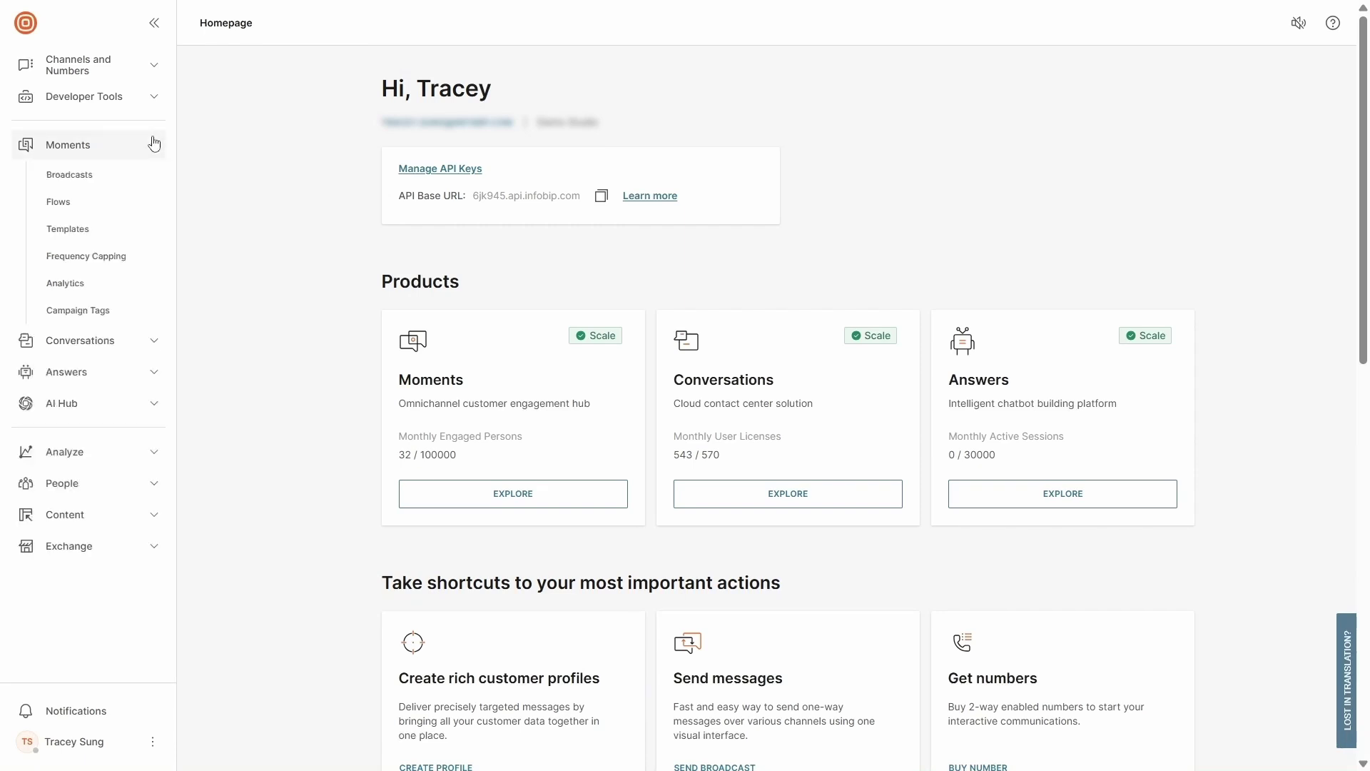
{"action": "left_click", "coordinate": [85, 176]}
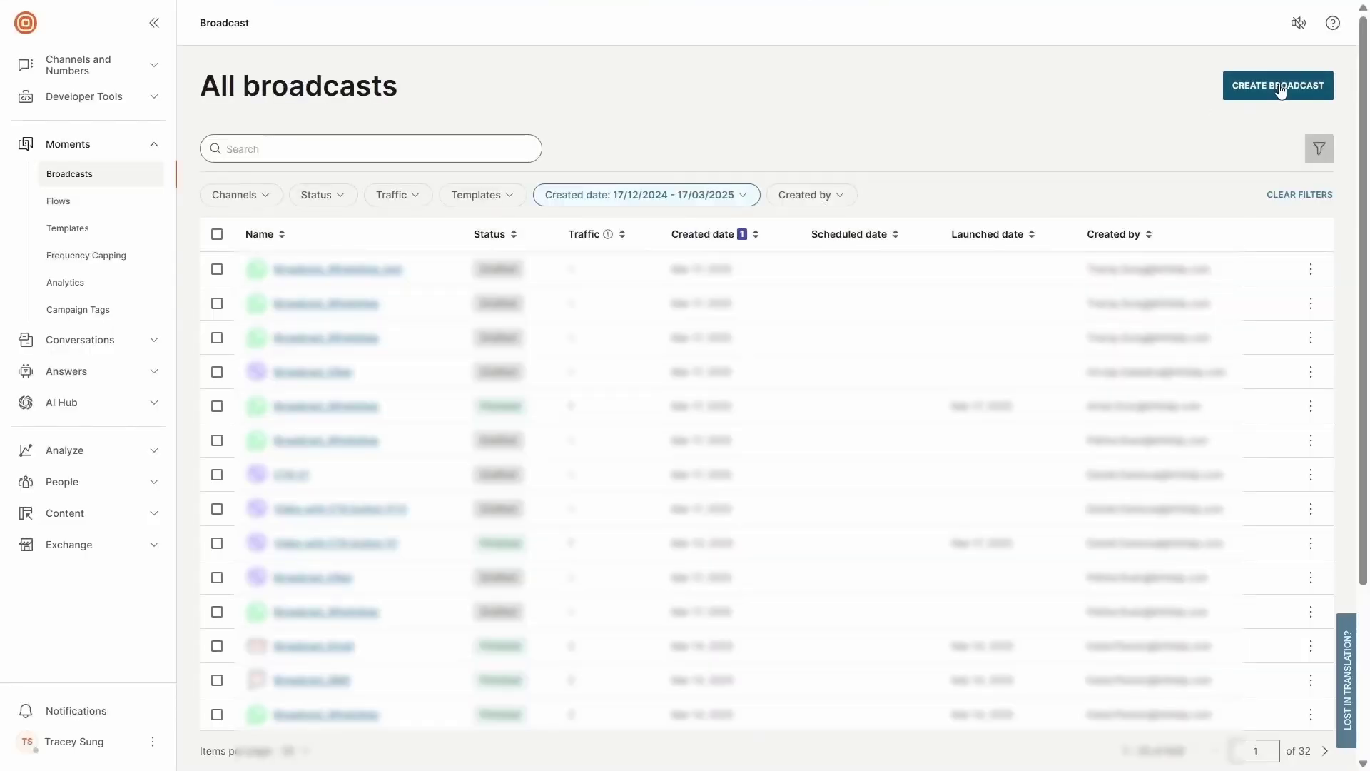
{"action": "left_click", "coordinate": [1278, 85]}
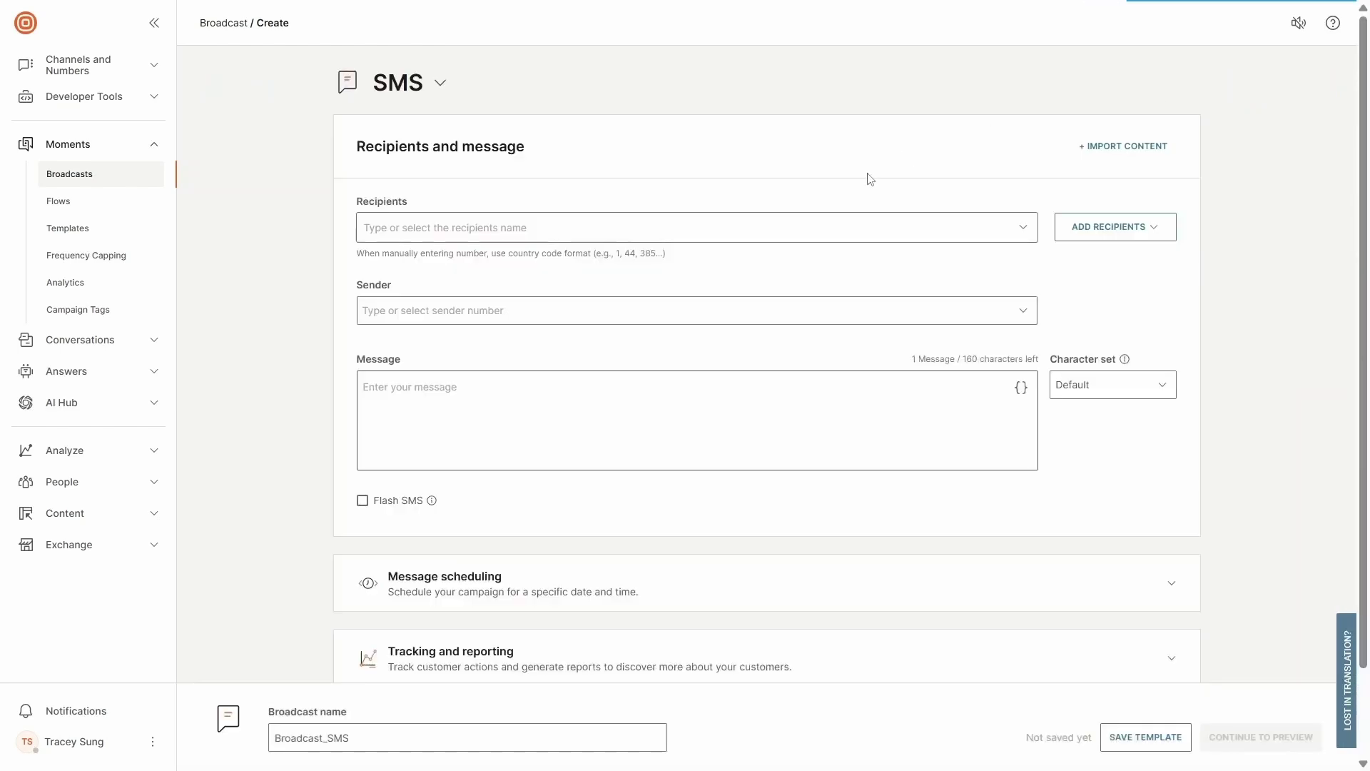
{"action": "left_click", "coordinate": [417, 88]}
{"action": "left_click", "coordinate": [681, 257]}
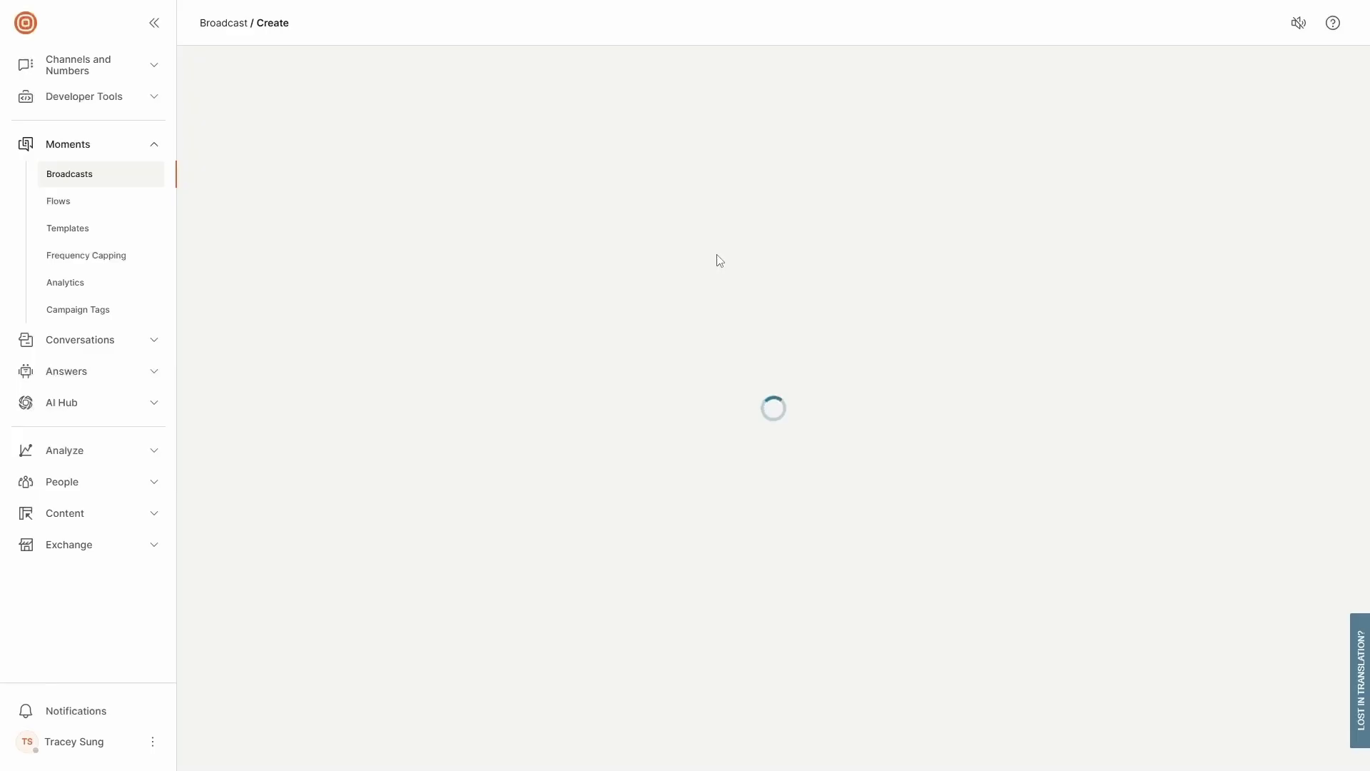
- Add a person from the contact list as the broadcast's recipient and select the sender number
{"action": "left_click", "coordinate": [675, 223]}
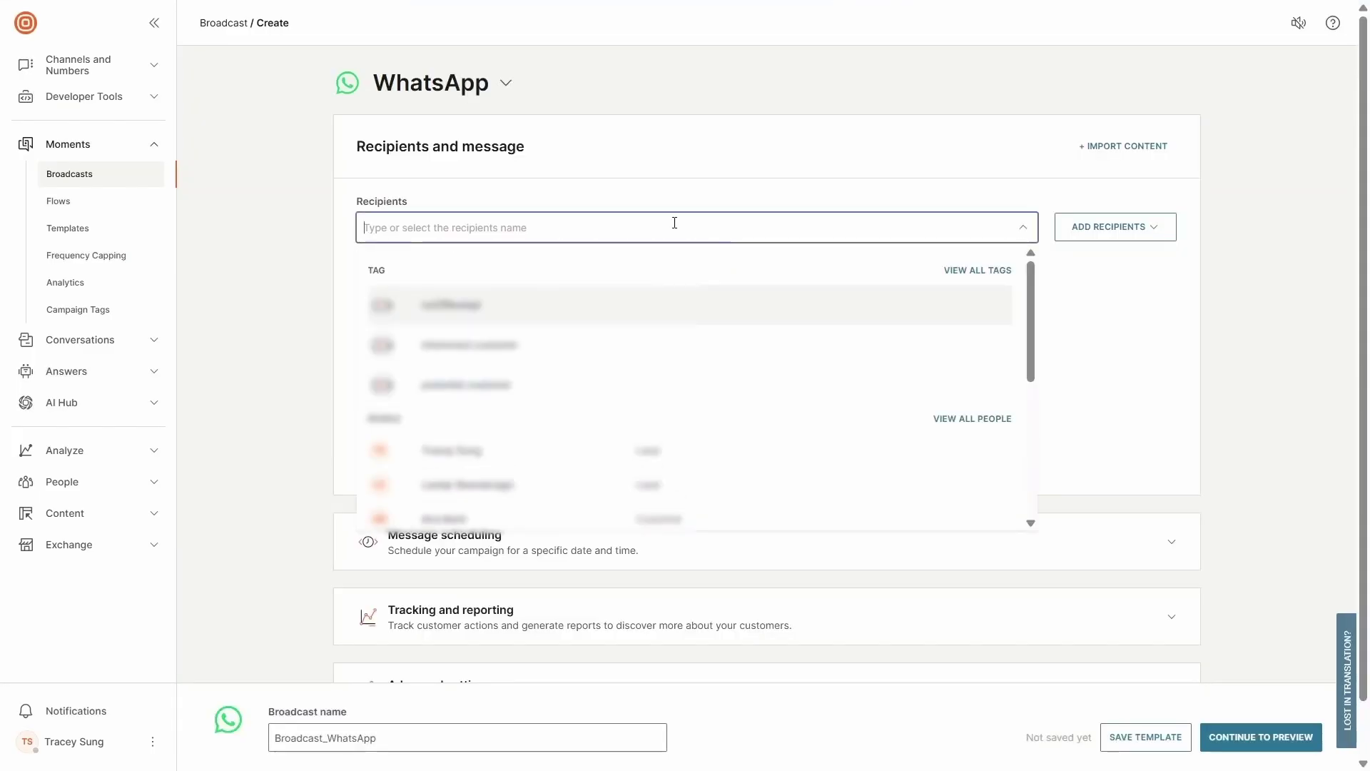
{"action": "left_click", "coordinate": [492, 450]}
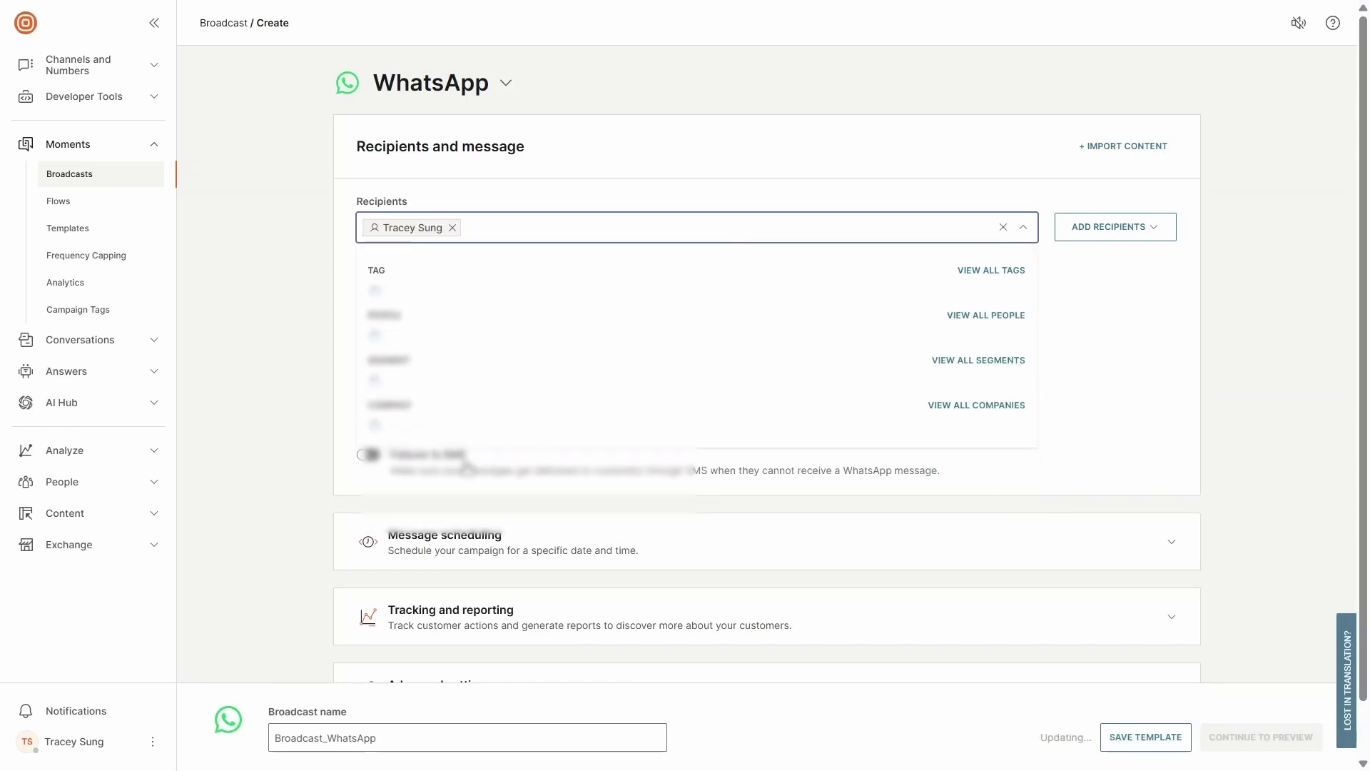
{"action": "left_click", "coordinate": [271, 352]}
{"action": "left_click", "coordinate": [475, 311]}
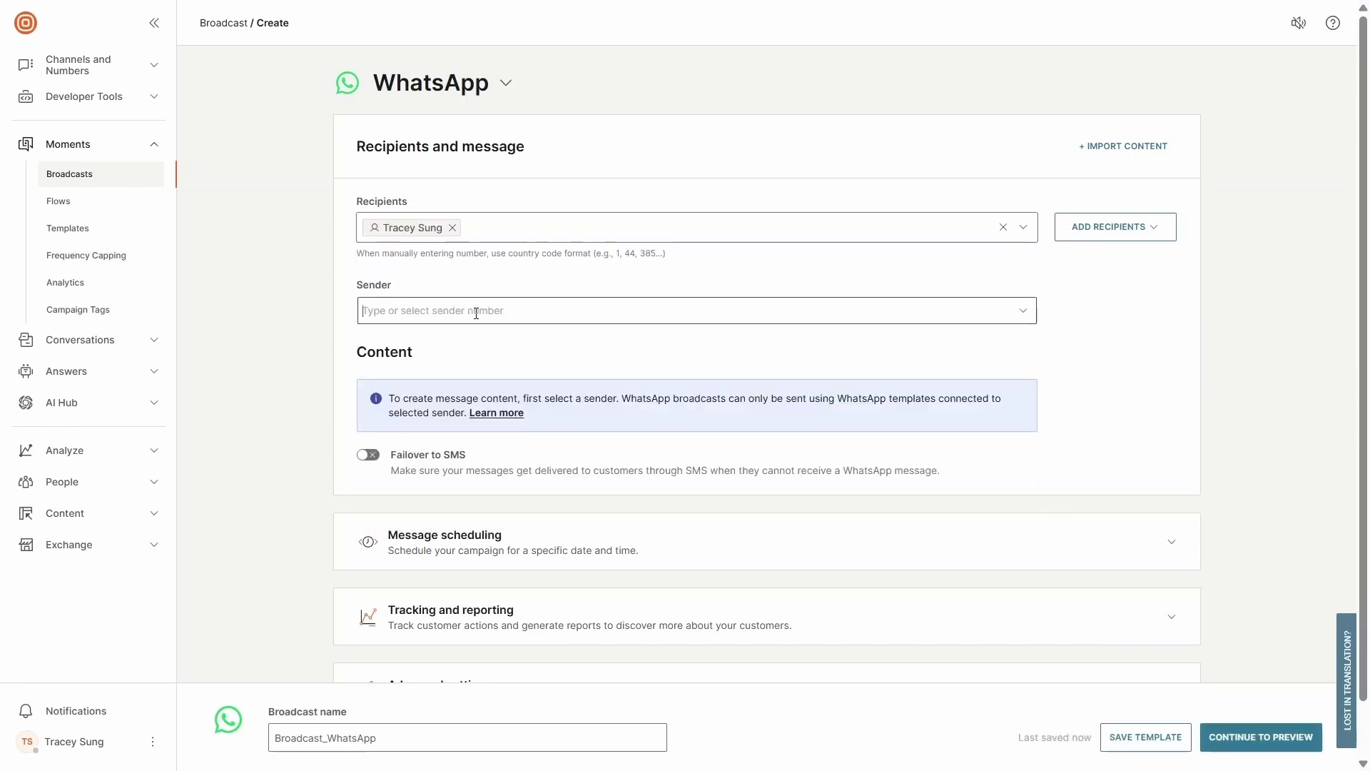
{"action": "left_click", "coordinate": [464, 460]}
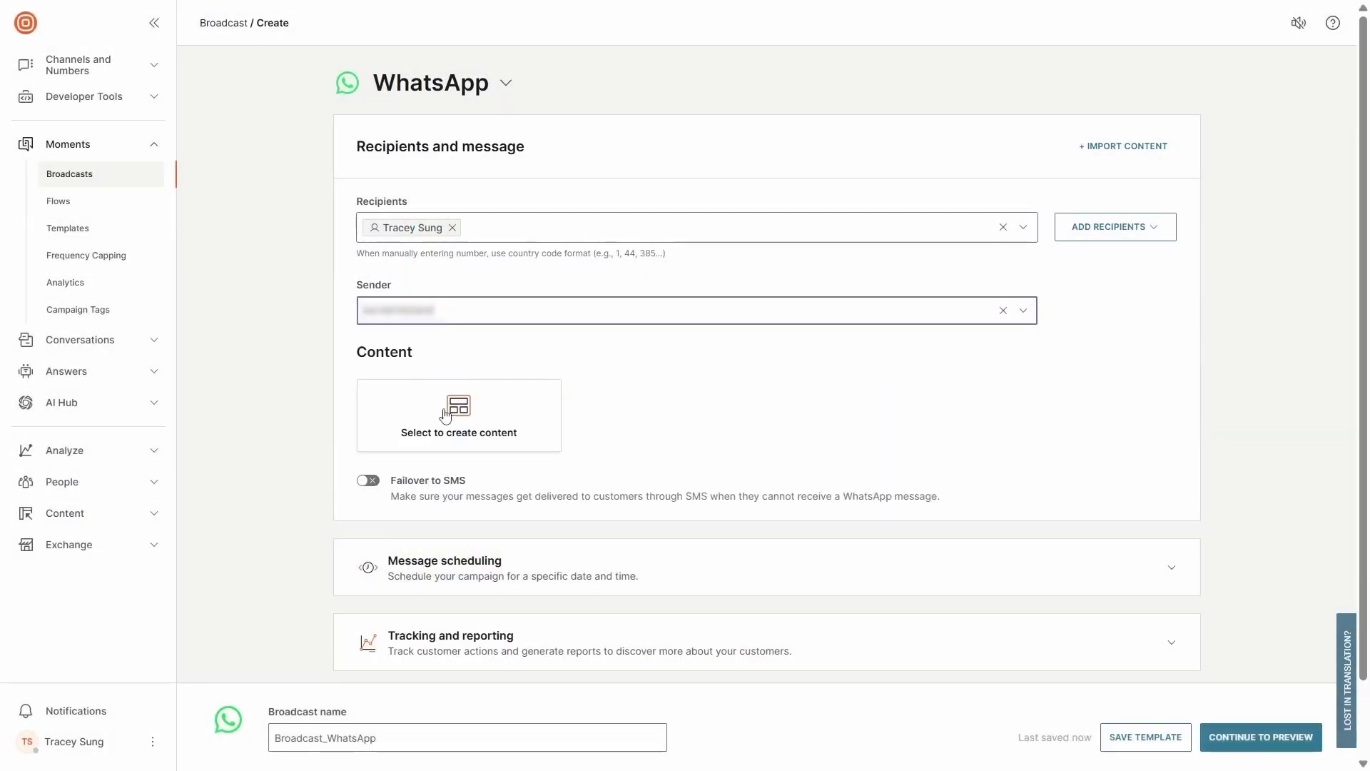
- Create the broadcast content from the demo_leadgeneration template, finding it by searching for "demo_"
{"action": "left_click", "coordinate": [459, 414]}
{"action": "left_click", "coordinate": [1268, 204]}
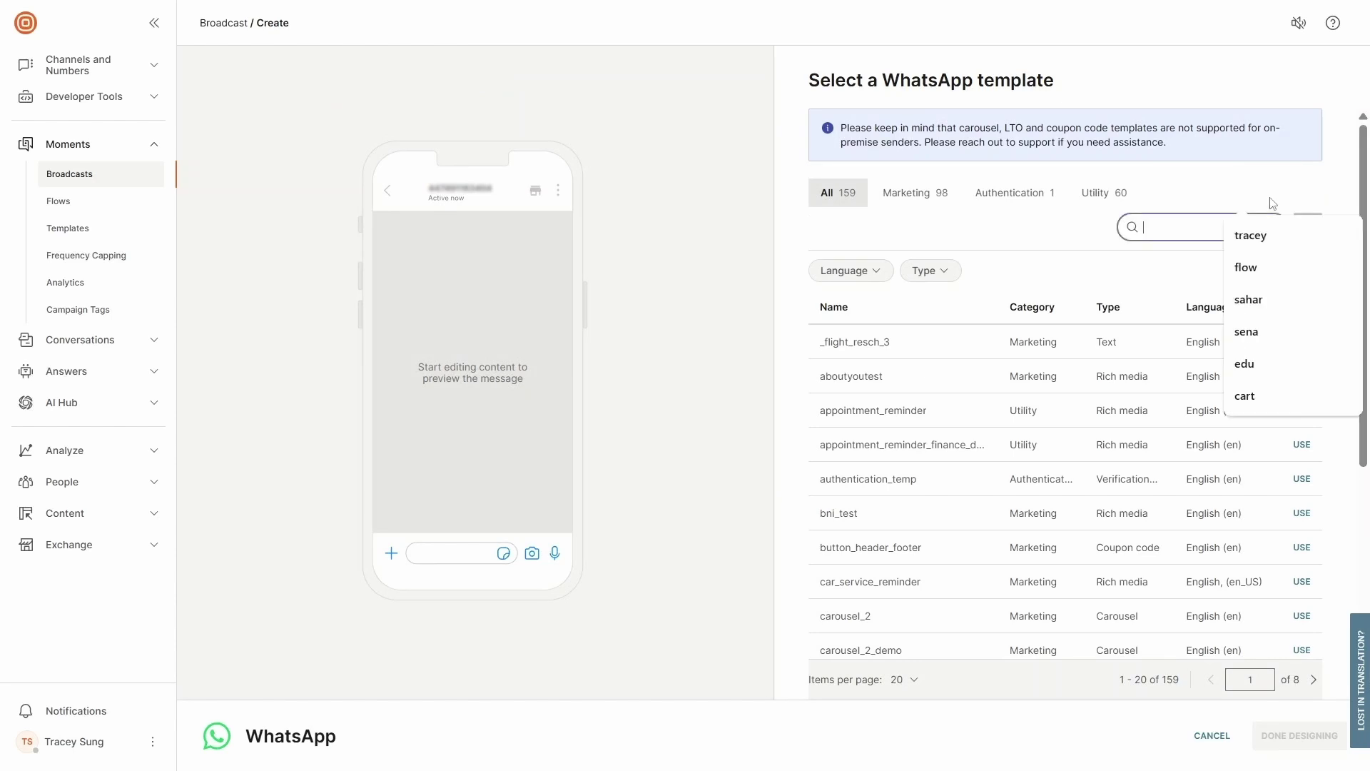
{"action": "type", "text": "demo_"}
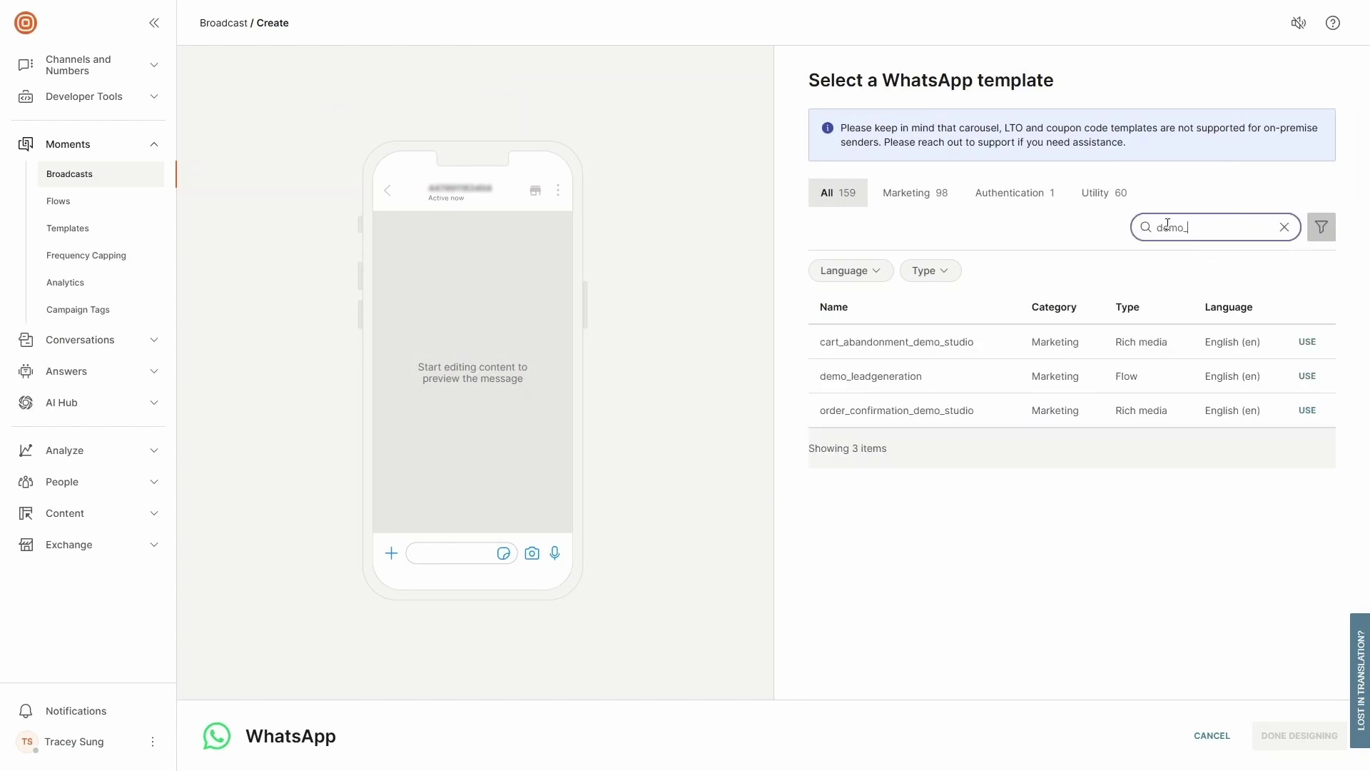
{"action": "left_click", "coordinate": [1307, 376]}
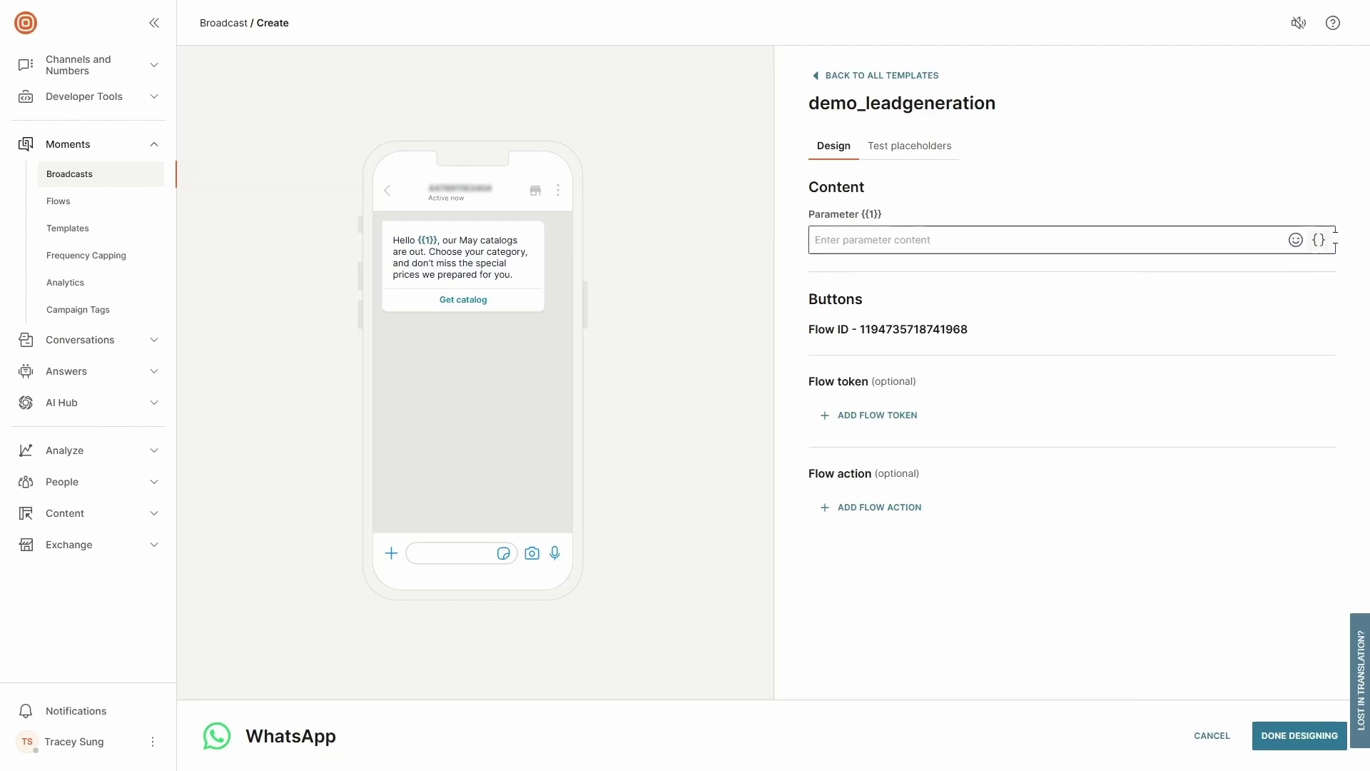
- Fill Parameter {{1}} of the demo_leadgeneration content with the standard First Name attribute and finish the design
{"action": "left_click", "coordinate": [1320, 240]}
{"action": "type", "text": "first"}
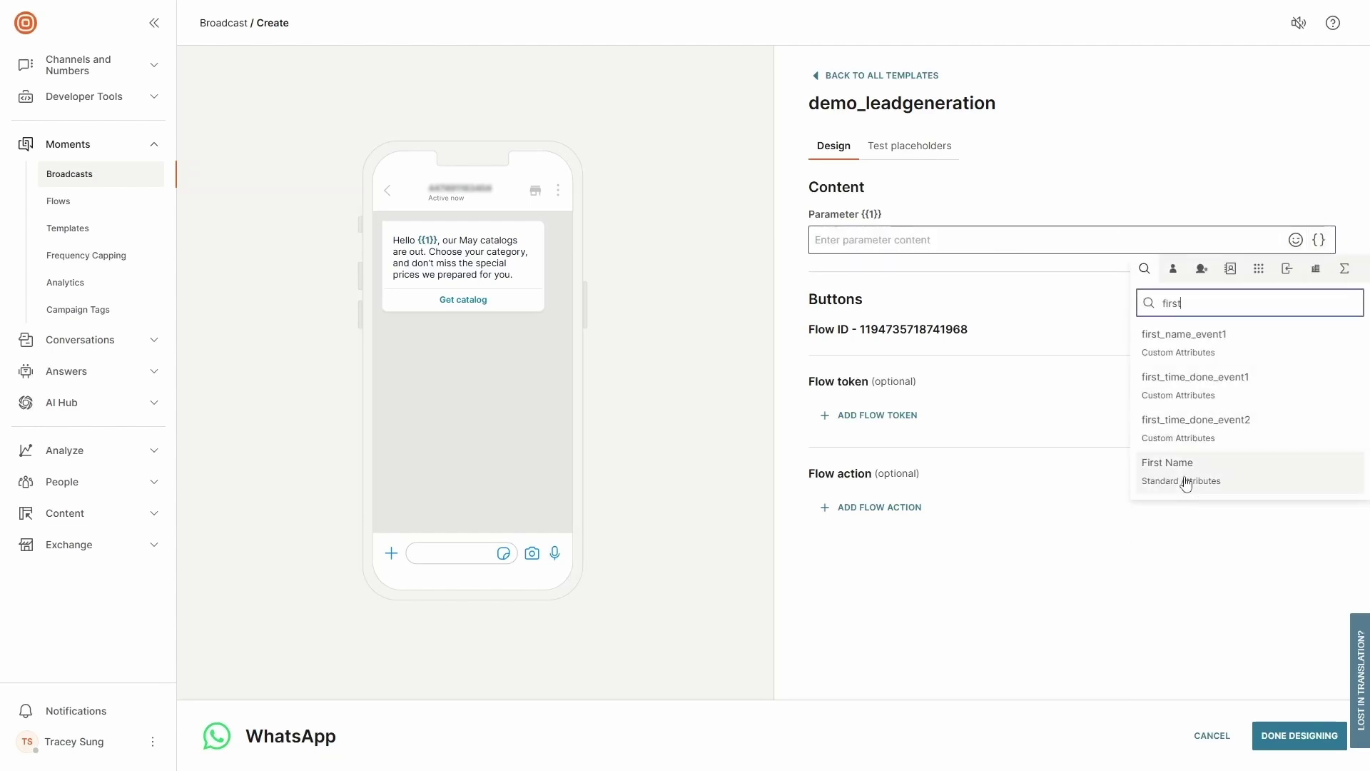
{"action": "left_click", "coordinate": [1185, 478]}
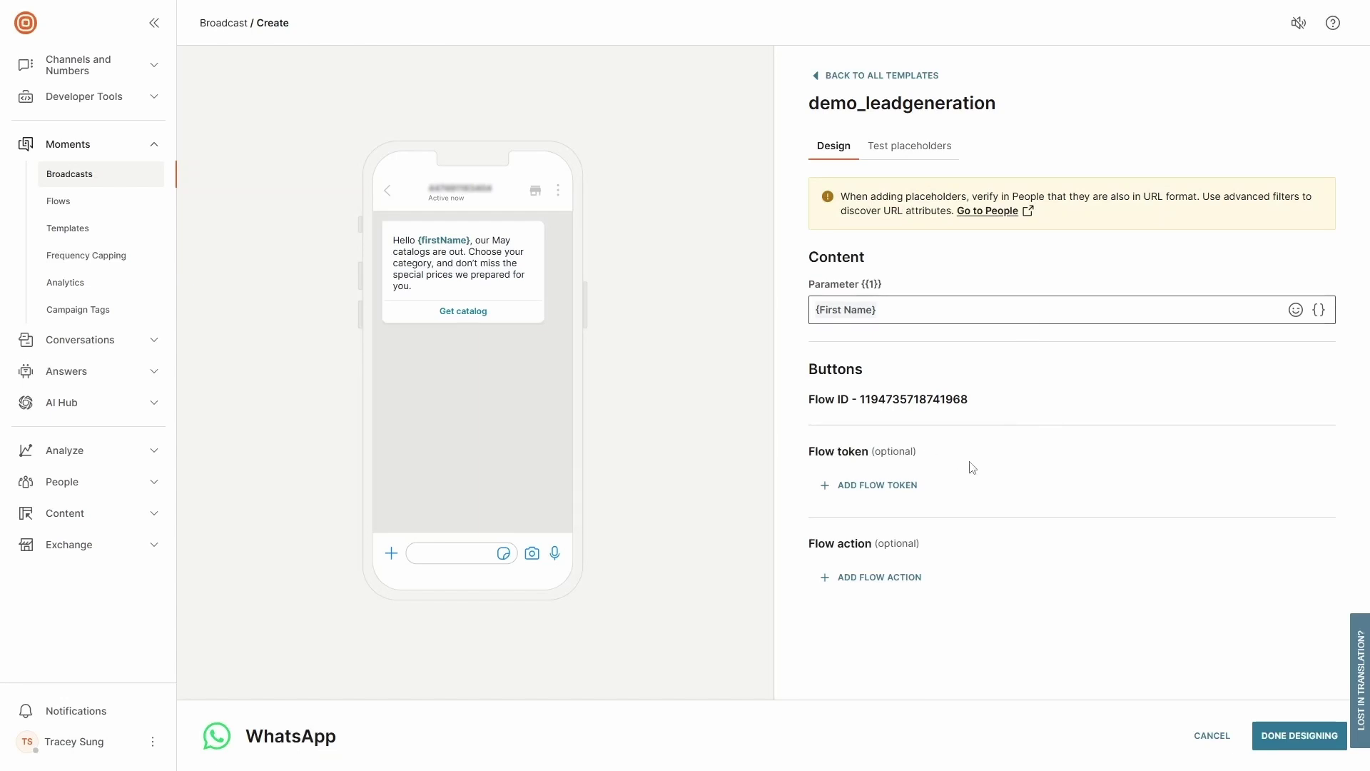
{"action": "left_click", "coordinate": [1289, 745]}
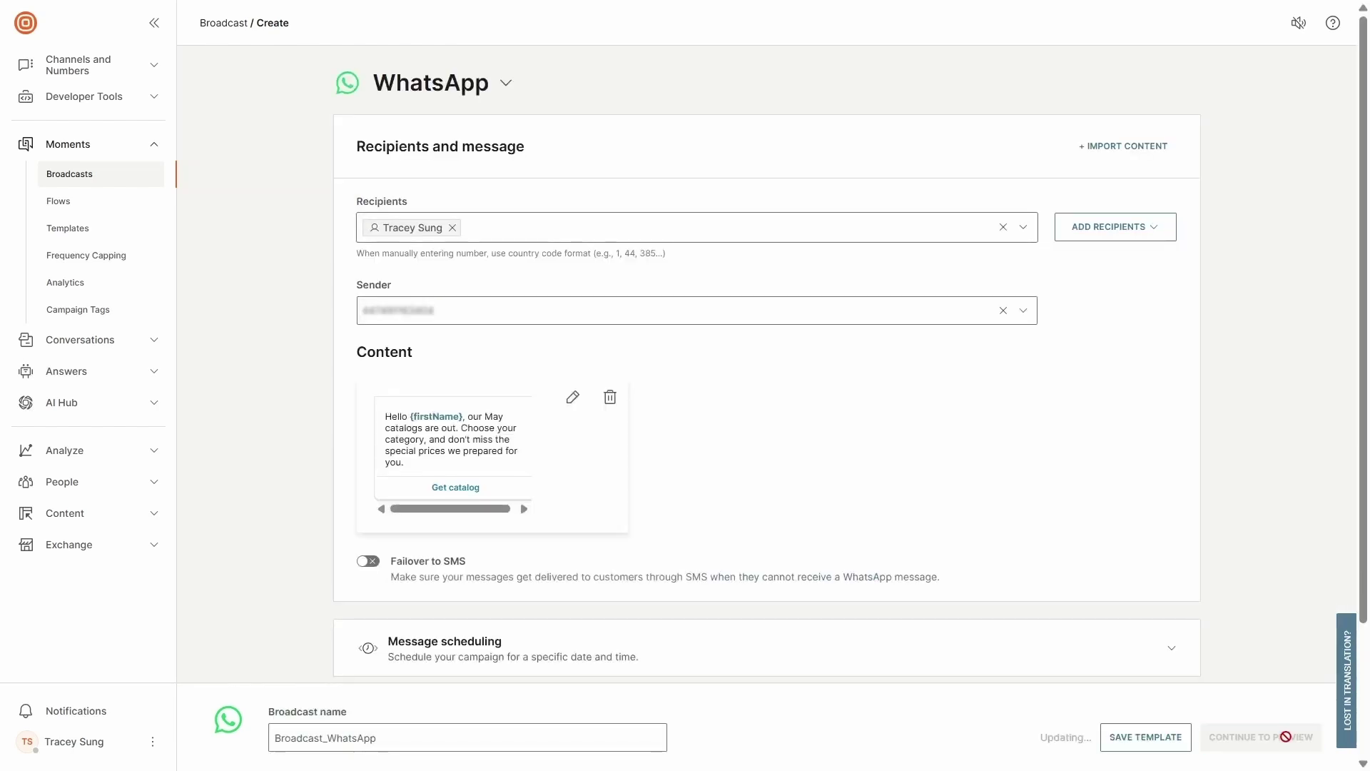
- Rename the broadcast as Broadcast_WhatsApp_demo
{"action": "left_click", "coordinate": [495, 740]}
{"action": "type", "text": "_demo"}
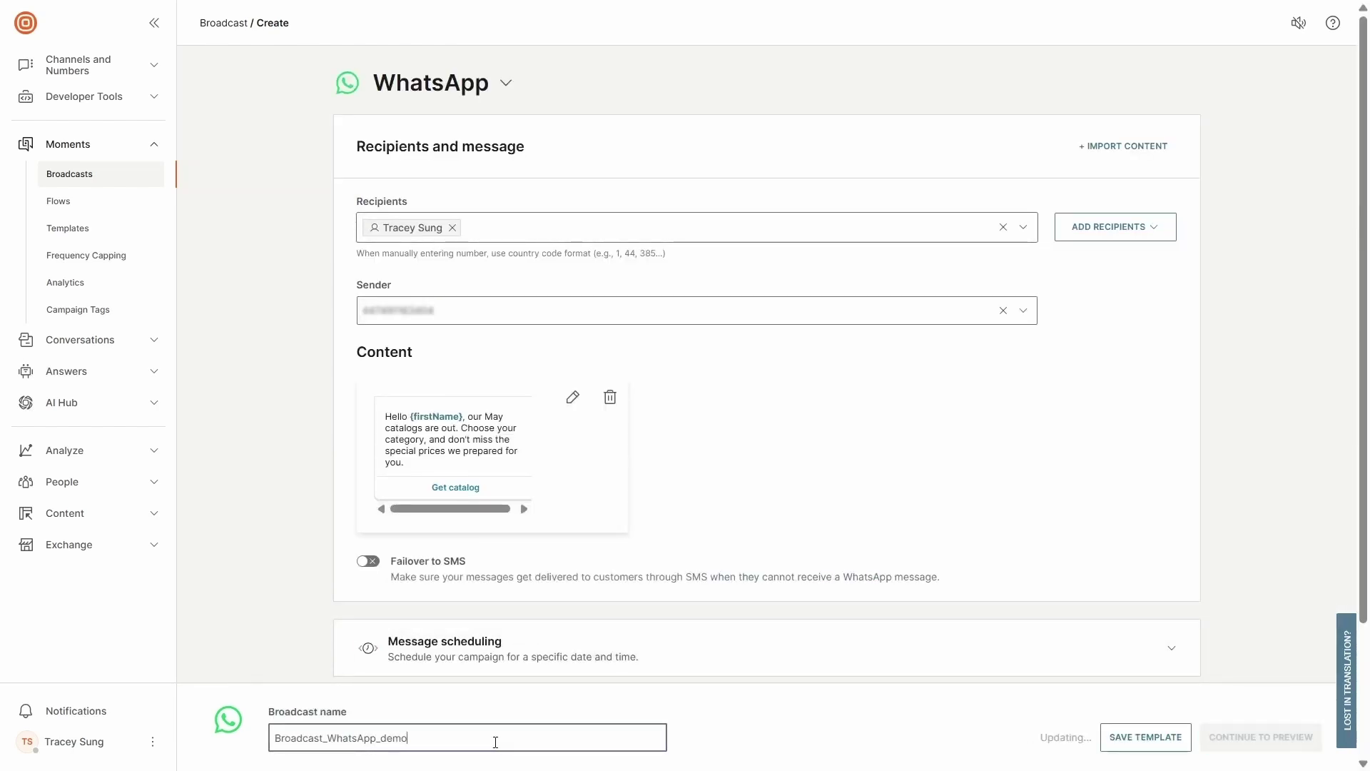
- Remove Saturday and Sunday from the delivery days in the broadcast's message scheduling
{"action": "scroll", "coordinate": [743, 434], "scroll_direction": "down", "scroll_amount": 3}
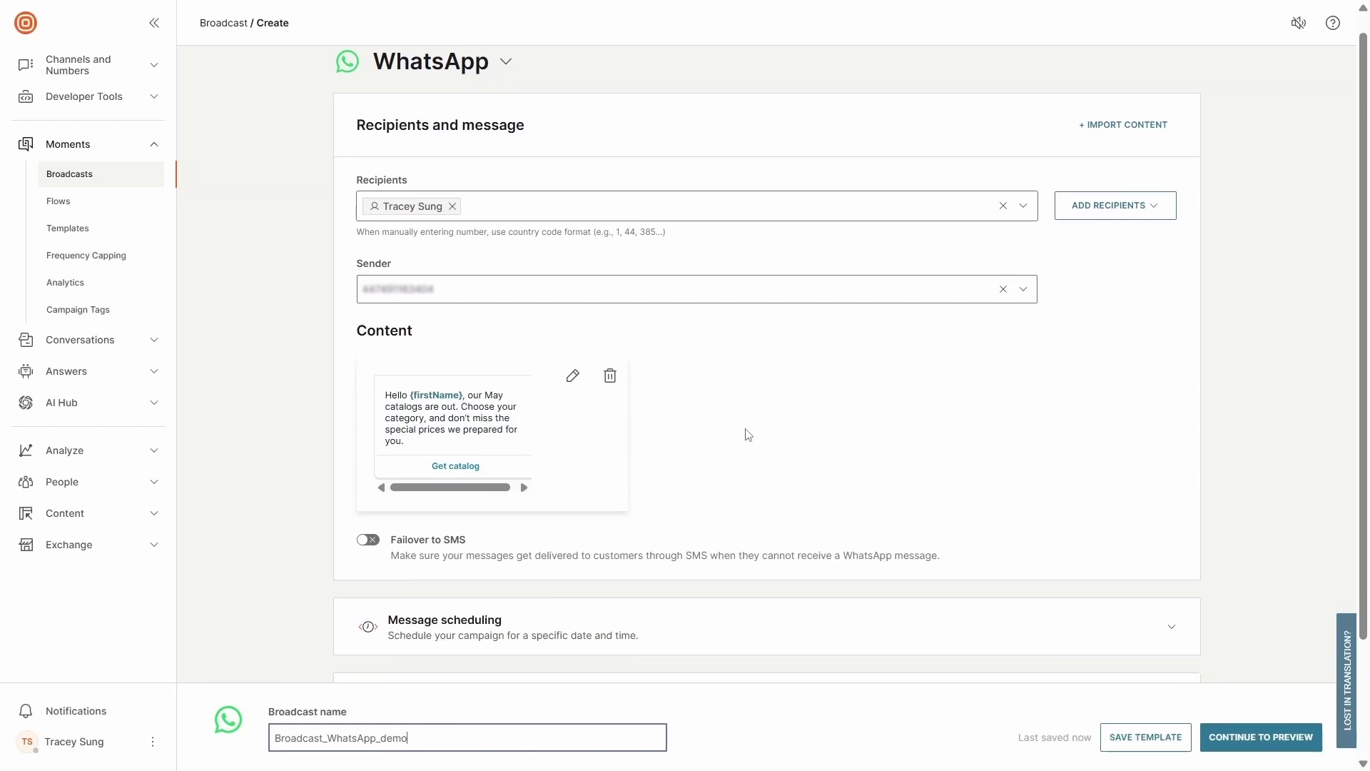
{"action": "left_click", "coordinate": [733, 473]}
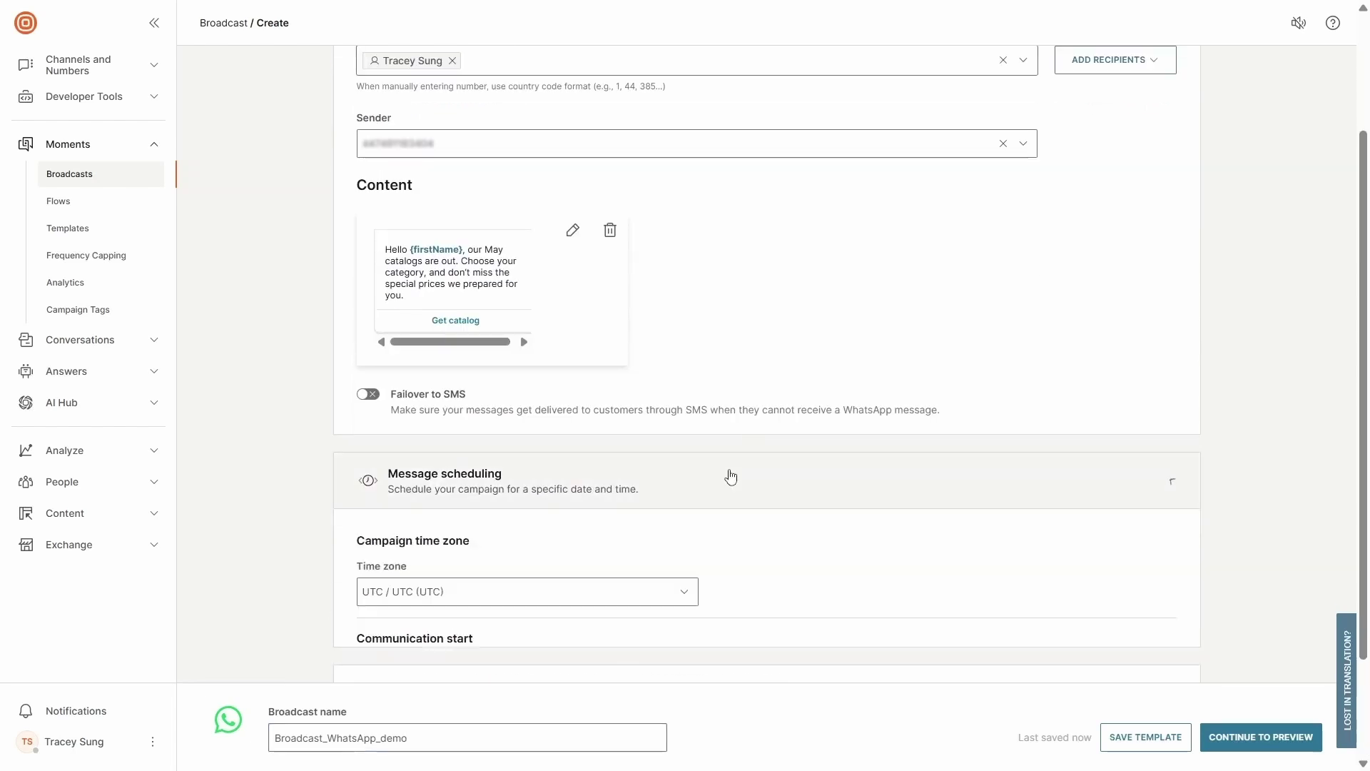
{"action": "scroll", "coordinate": [733, 474], "scroll_direction": "down", "scroll_amount": 5}
{"action": "scroll", "coordinate": [731, 474], "scroll_direction": "down", "scroll_amount": 1}
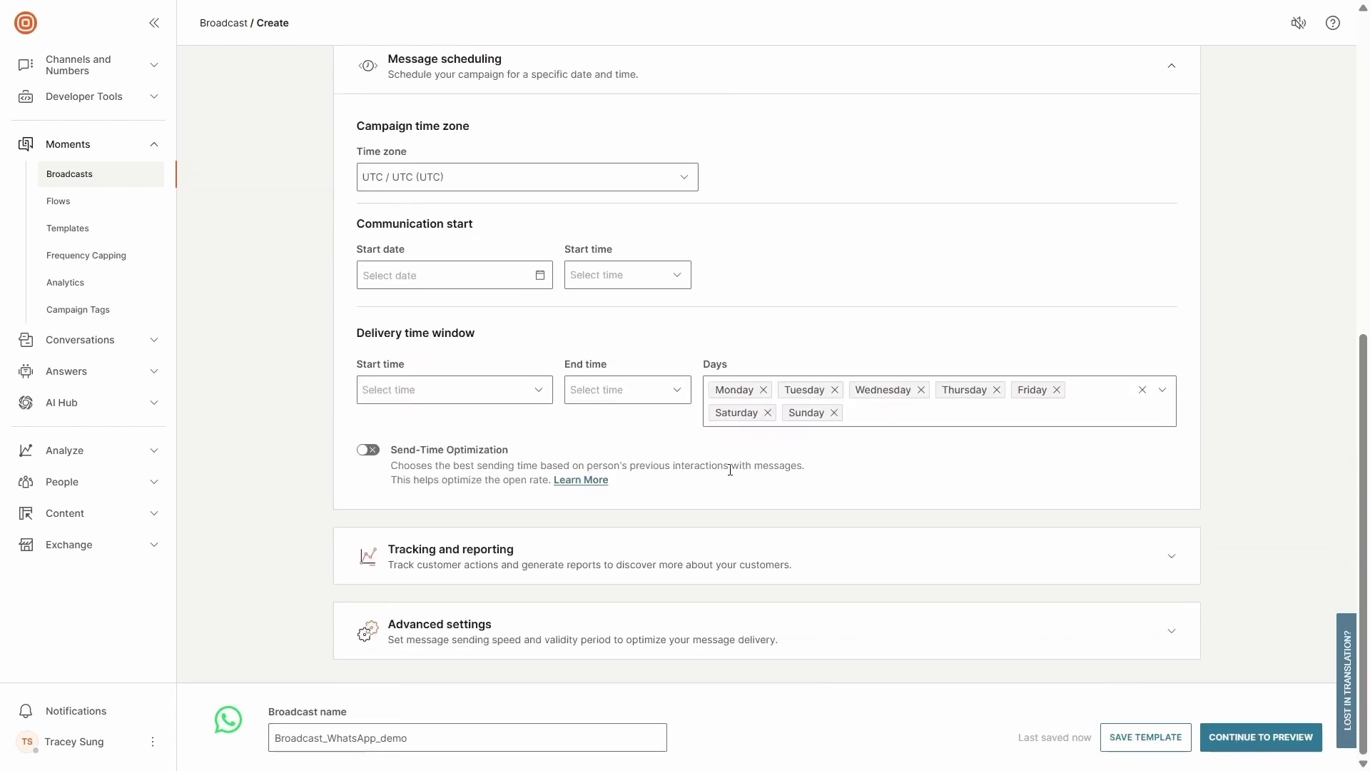
{"action": "left_click", "coordinate": [767, 413]}
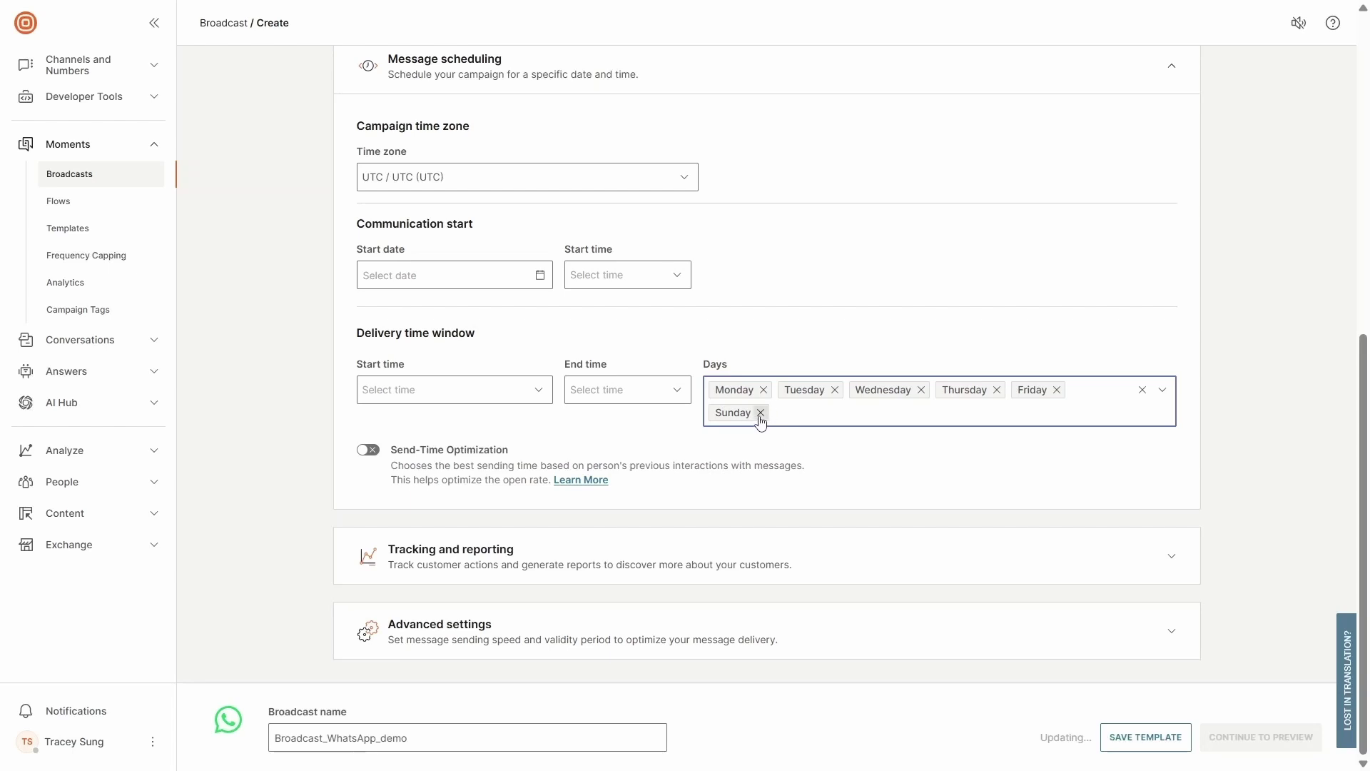
{"action": "left_click", "coordinate": [763, 412]}
{"action": "left_click", "coordinate": [875, 143]}
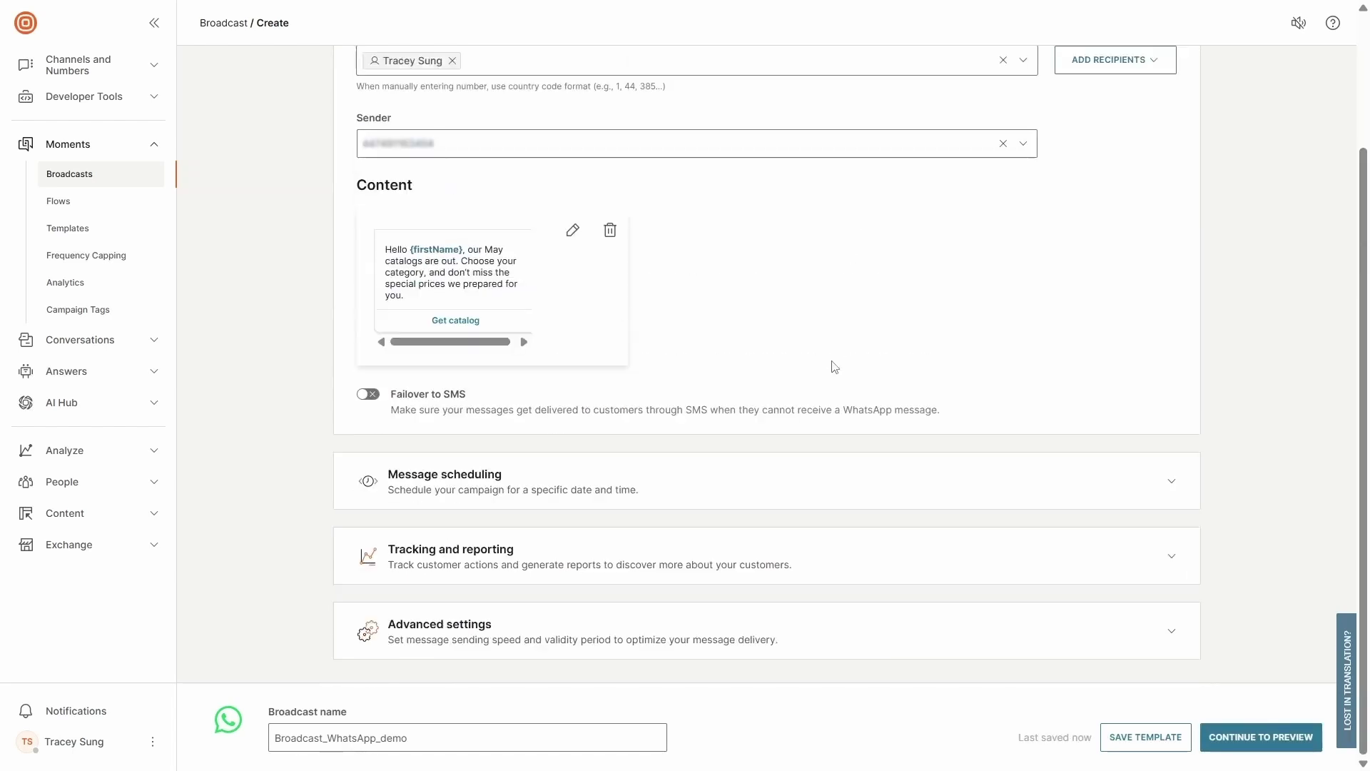
- Examine the broadcast's tracking and reporting options and its advanced settings for sending speed and validity period
{"action": "left_click", "coordinate": [783, 572]}
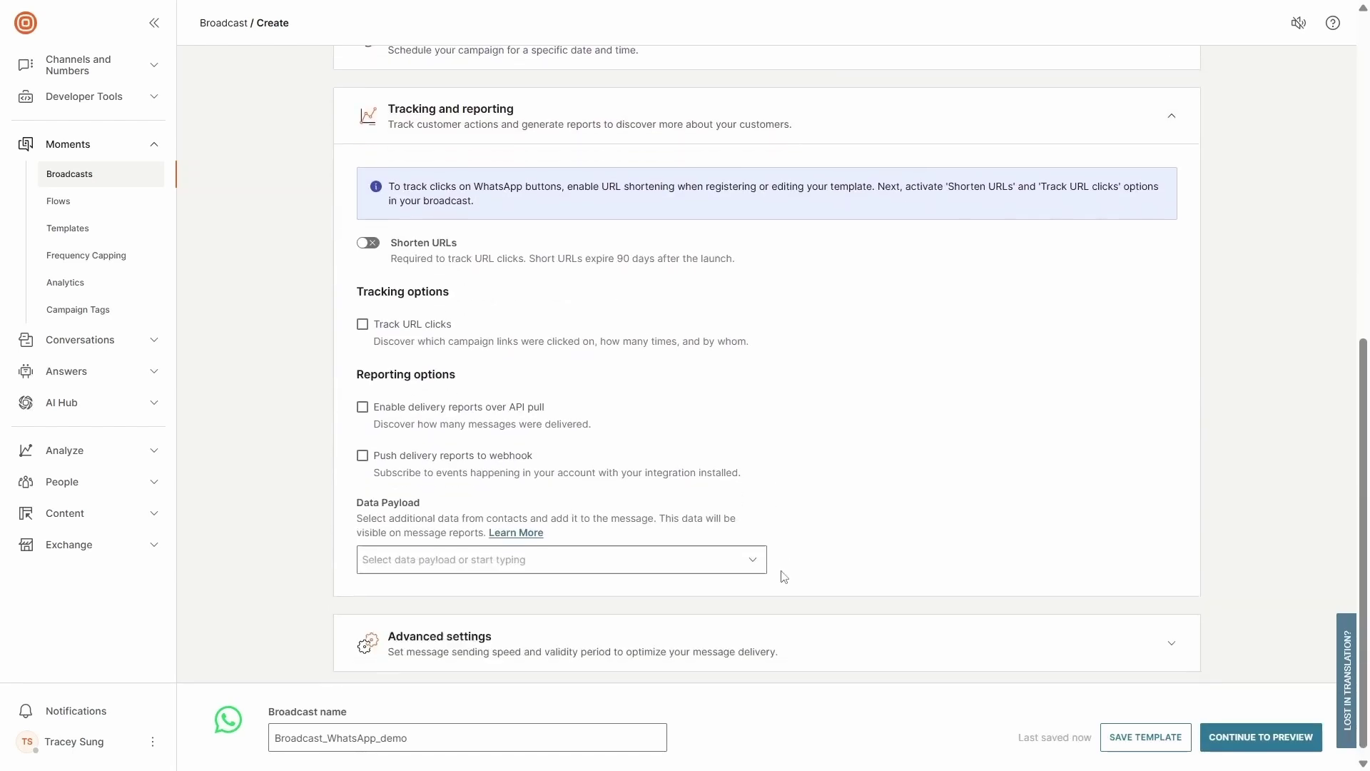
{"action": "left_click", "coordinate": [734, 128]}
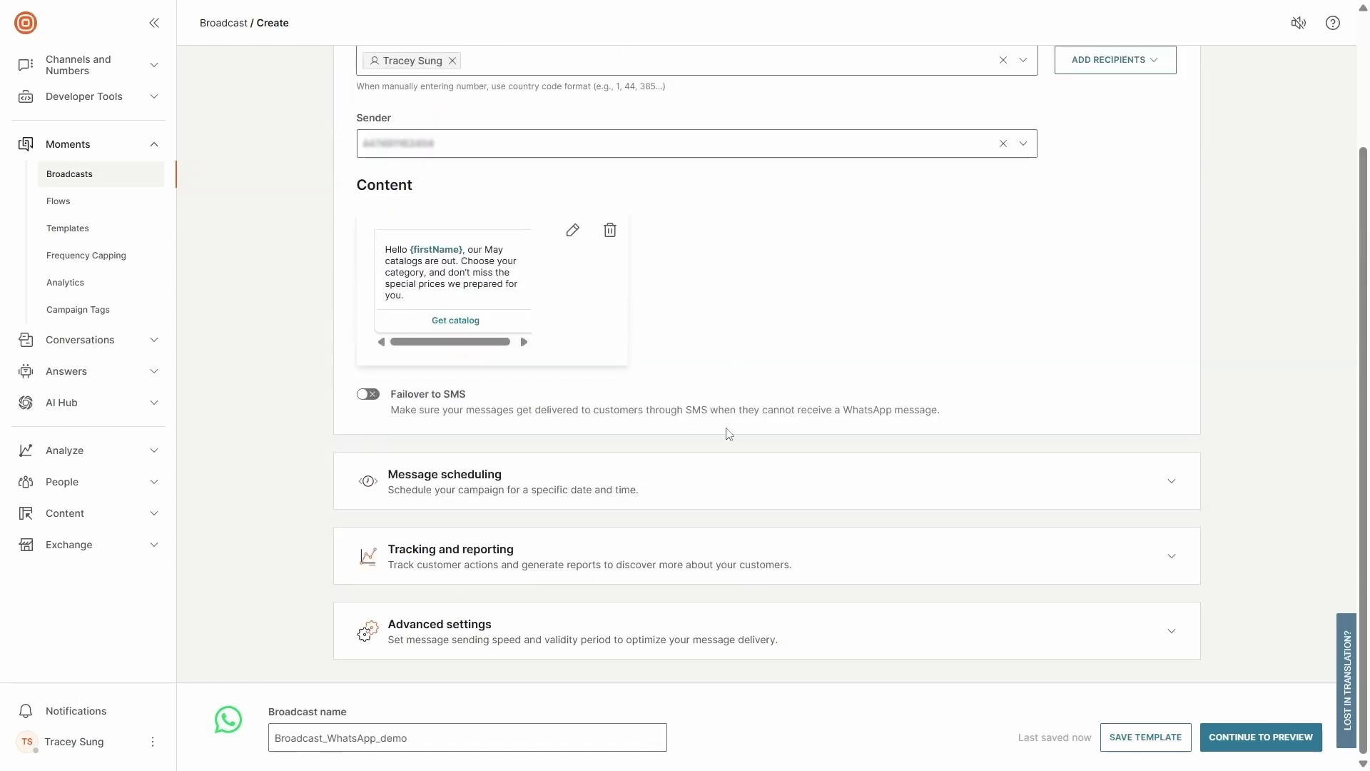
{"action": "left_click", "coordinate": [731, 628]}
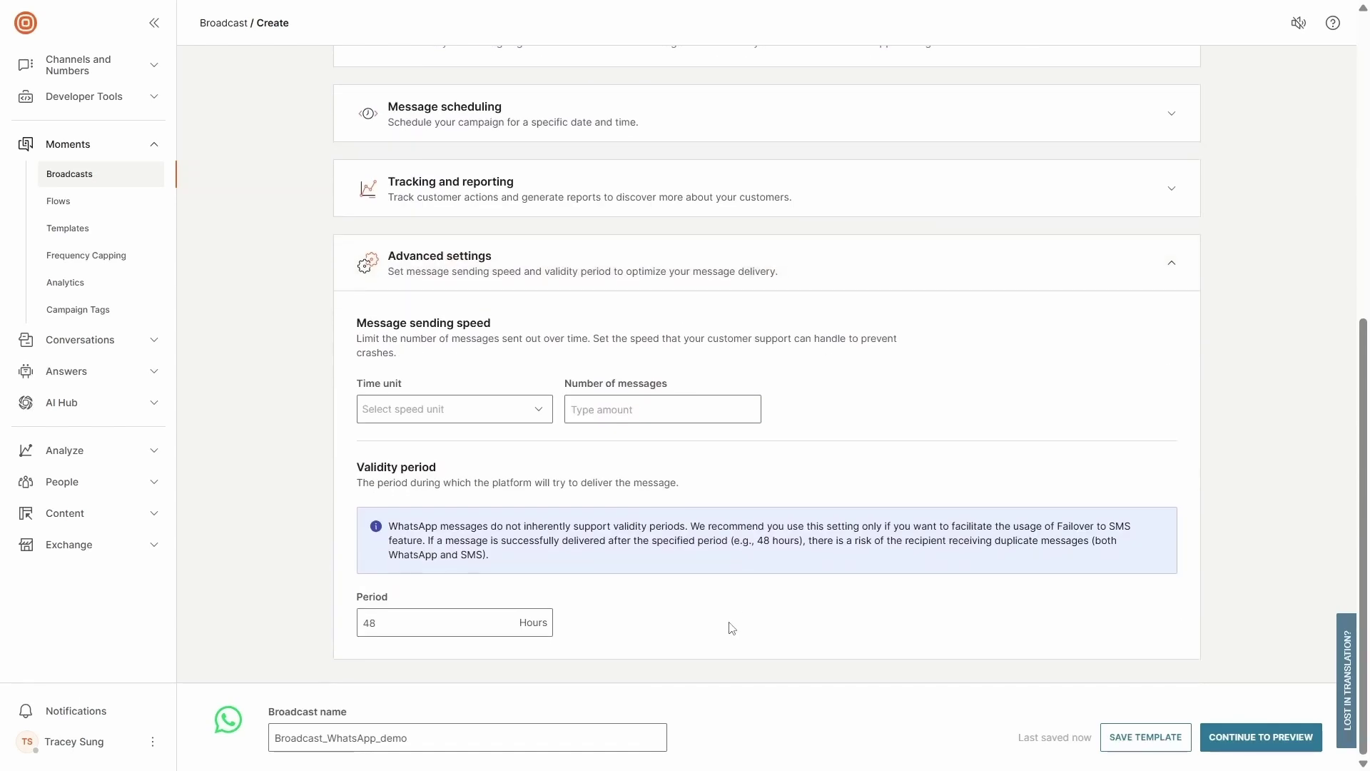
{"action": "left_click", "coordinate": [781, 263]}
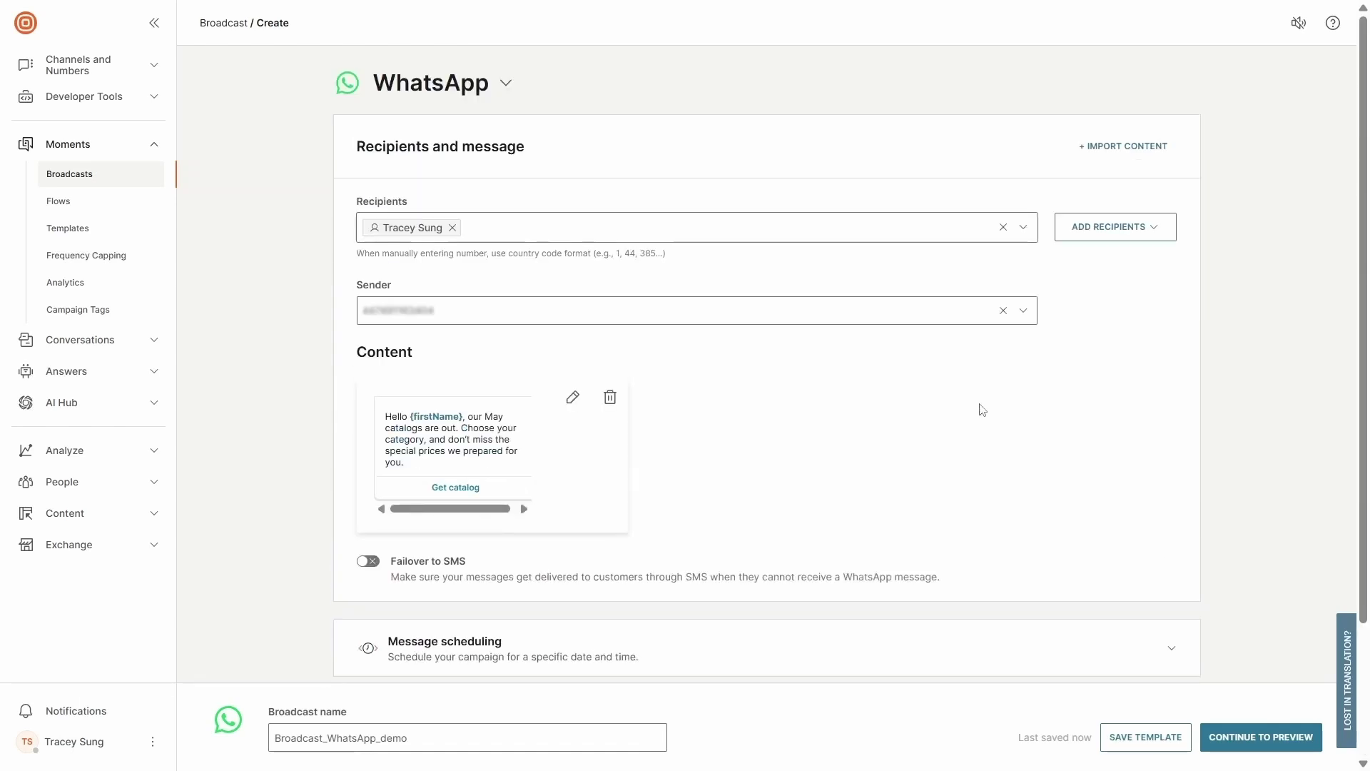
- Continue to the broadcast's preview, check the message, and launch the broadcast
{"action": "left_click", "coordinate": [1264, 740]}
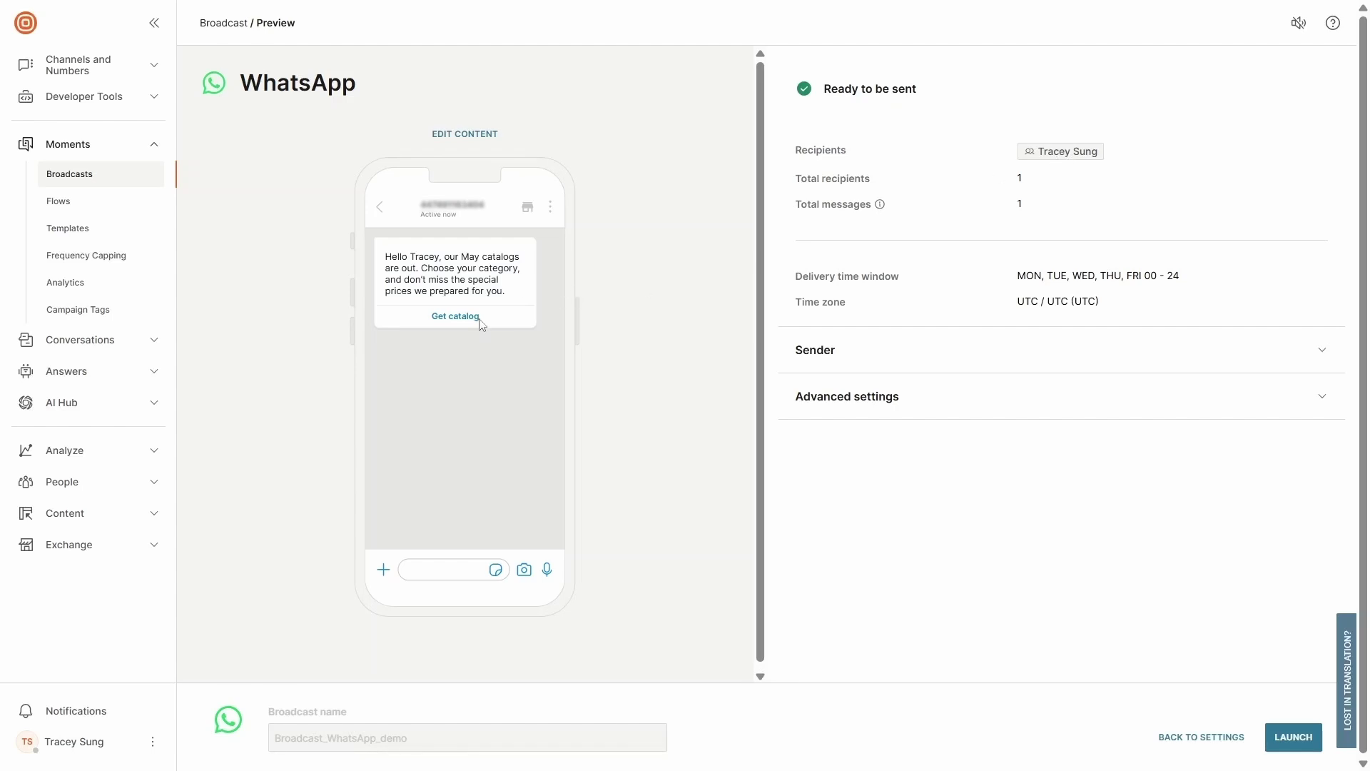
{"action": "scroll", "coordinate": [648, 406], "scroll_direction": "down", "scroll_amount": 1}
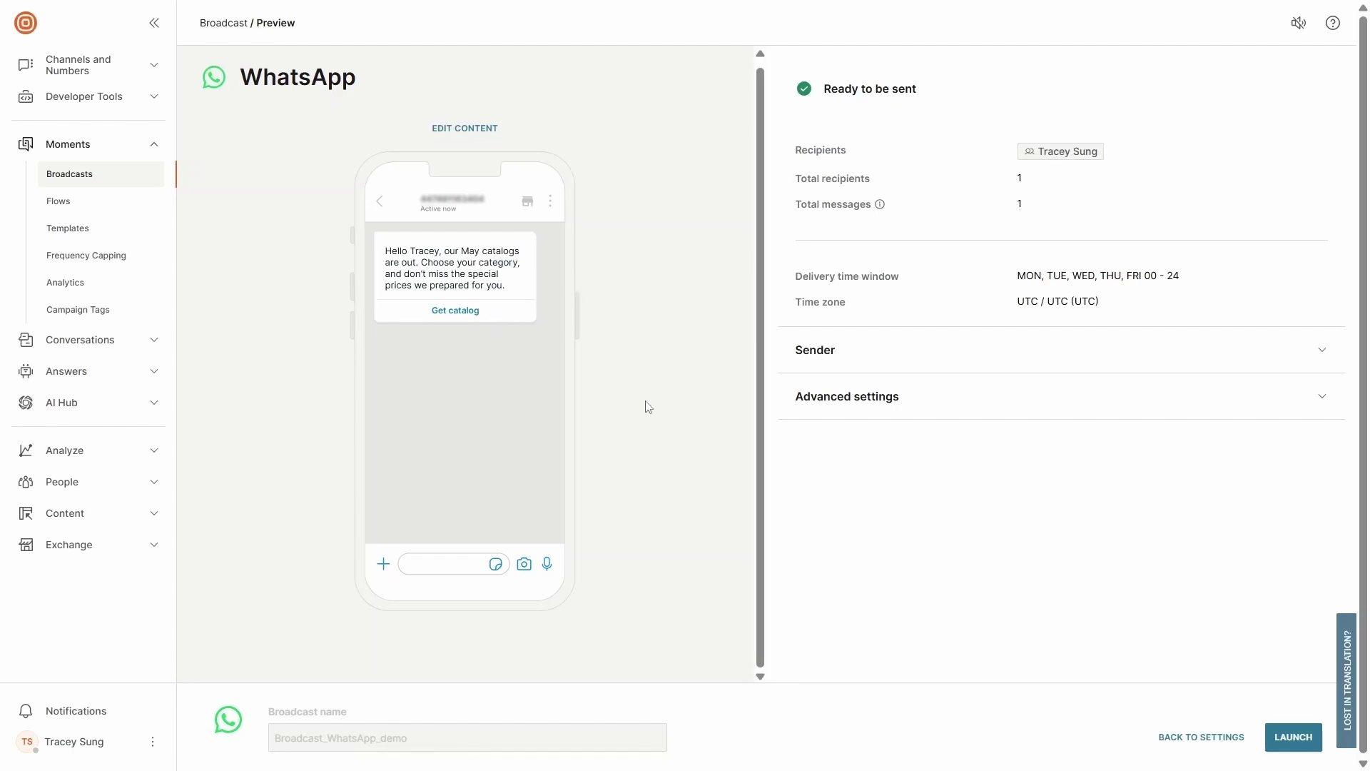
{"action": "left_click", "coordinate": [1292, 737]}
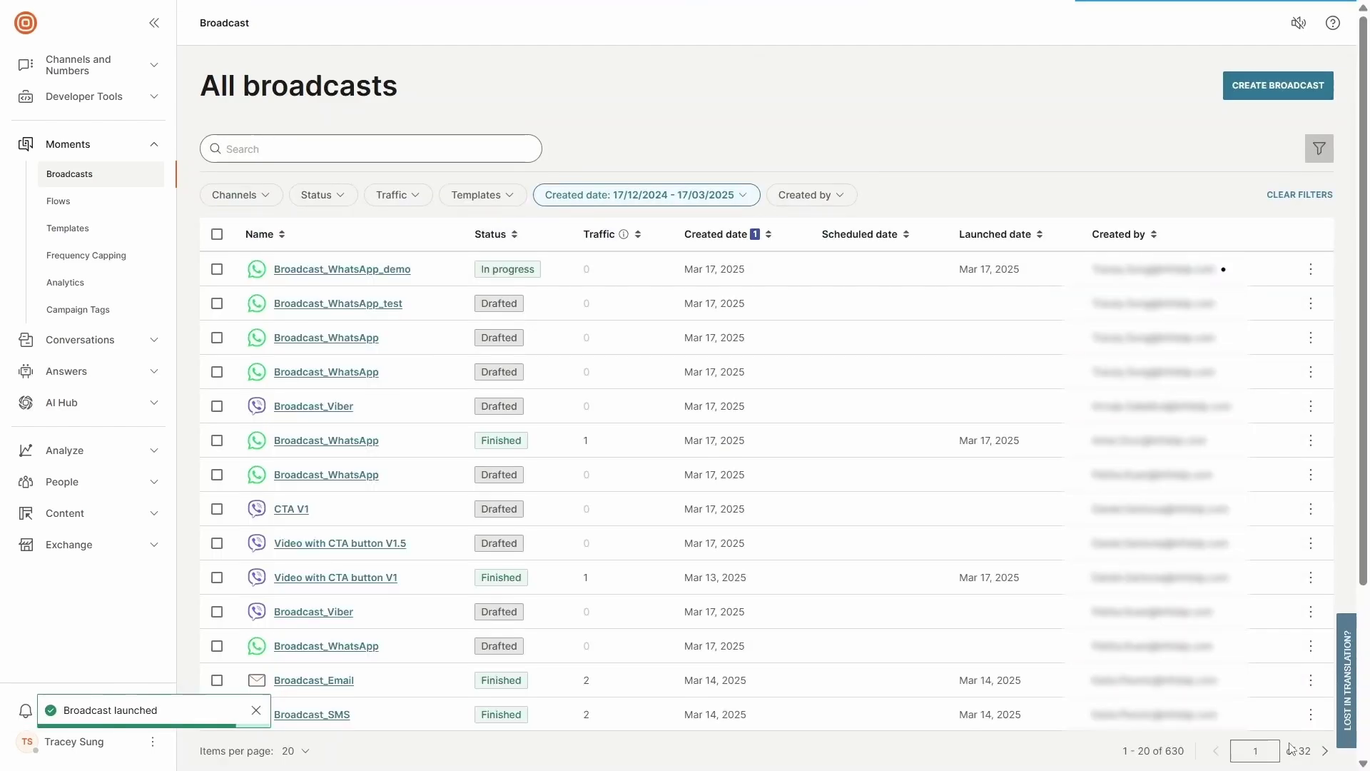
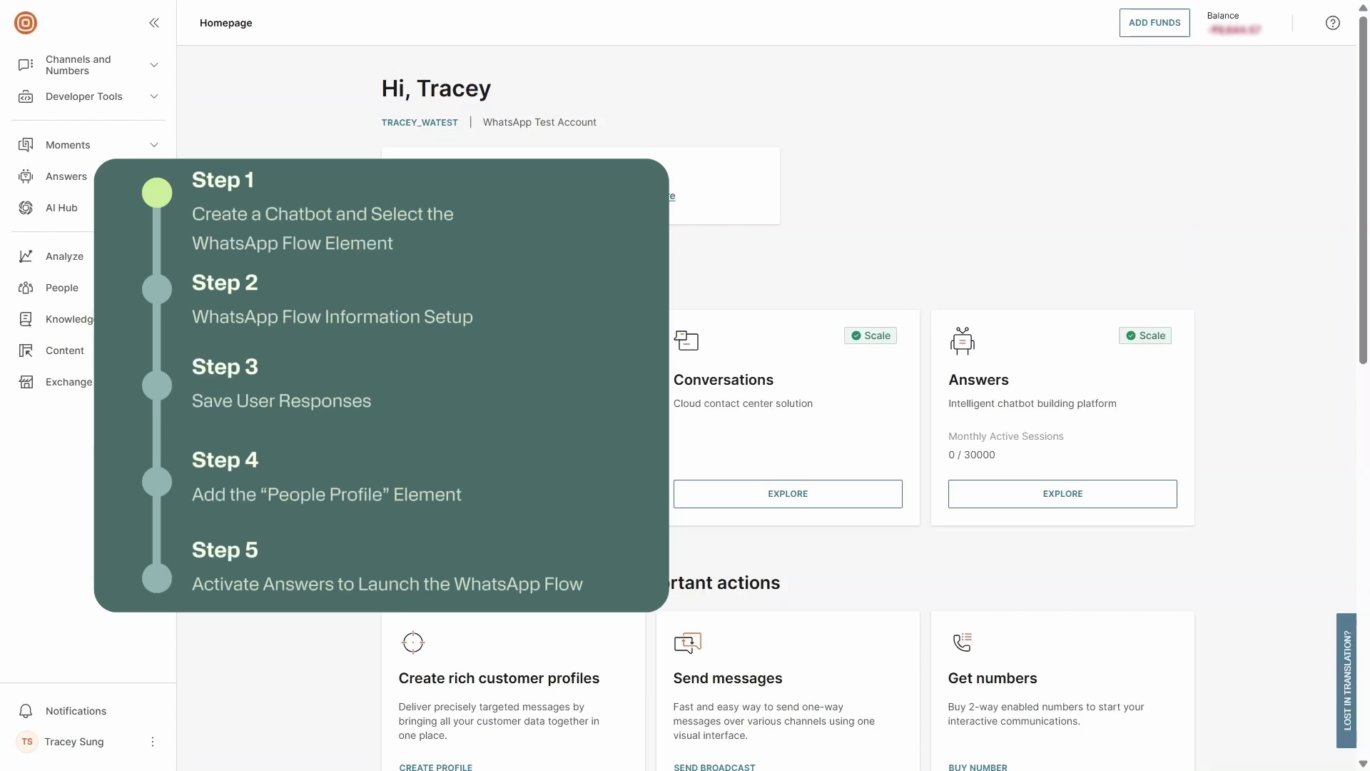
- Create a new chatbot in Answers named DEMO_leadgeneration, with the WhatsApp channel and a sender number selected
{"action": "left_click", "coordinate": [111, 189]}
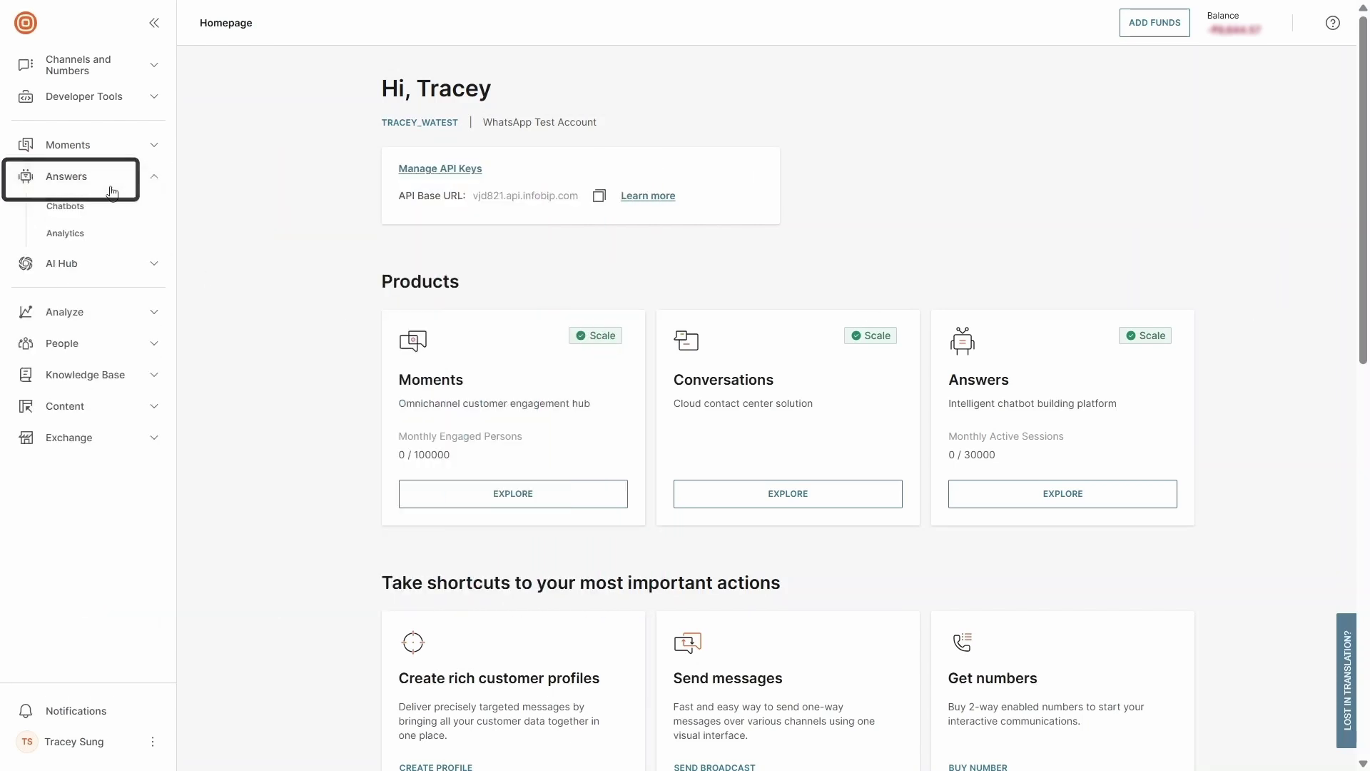
{"action": "left_click", "coordinate": [109, 210]}
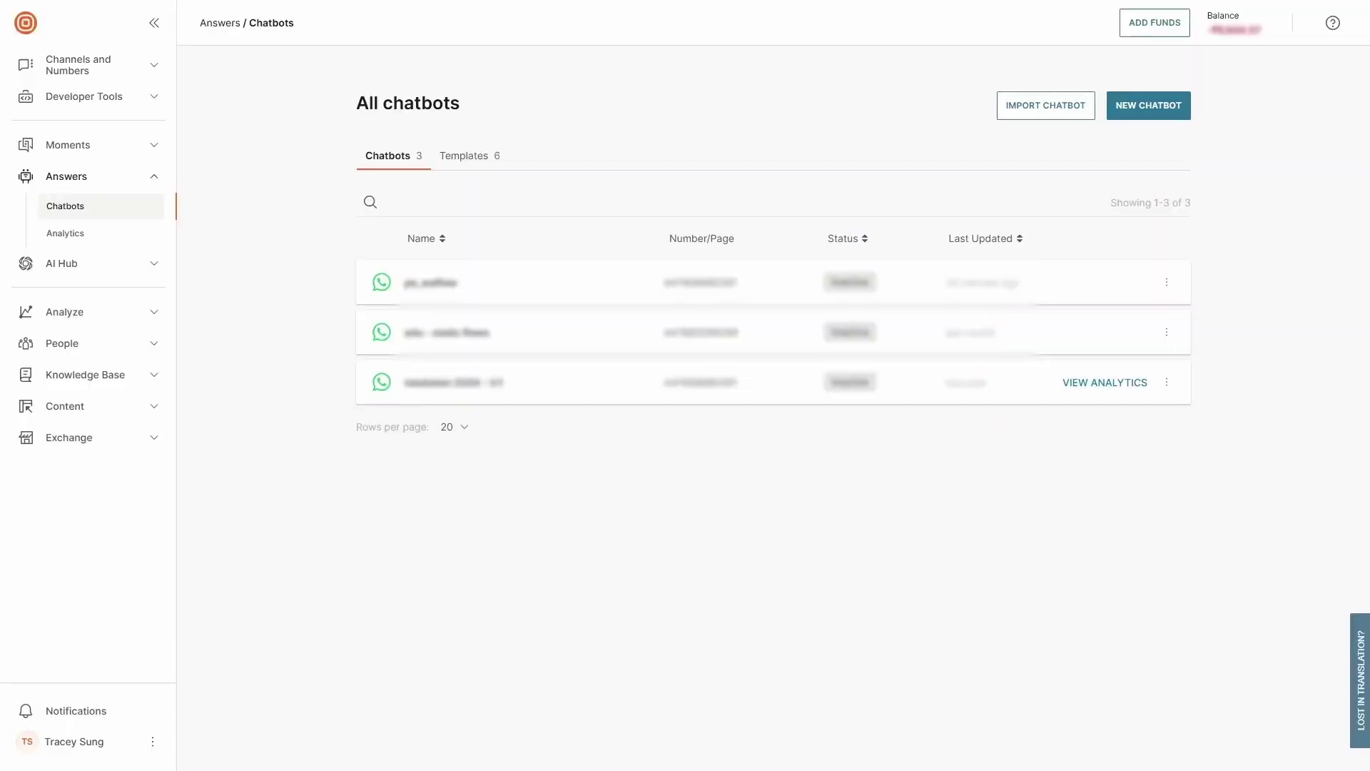
{"action": "left_click", "coordinate": [1149, 105]}
{"action": "left_click", "coordinate": [810, 307]}
{"action": "left_click", "coordinate": [713, 354]}
{"action": "left_click", "coordinate": [709, 371]}
{"action": "left_click", "coordinate": [684, 407]}
{"action": "left_click", "coordinate": [671, 428]}
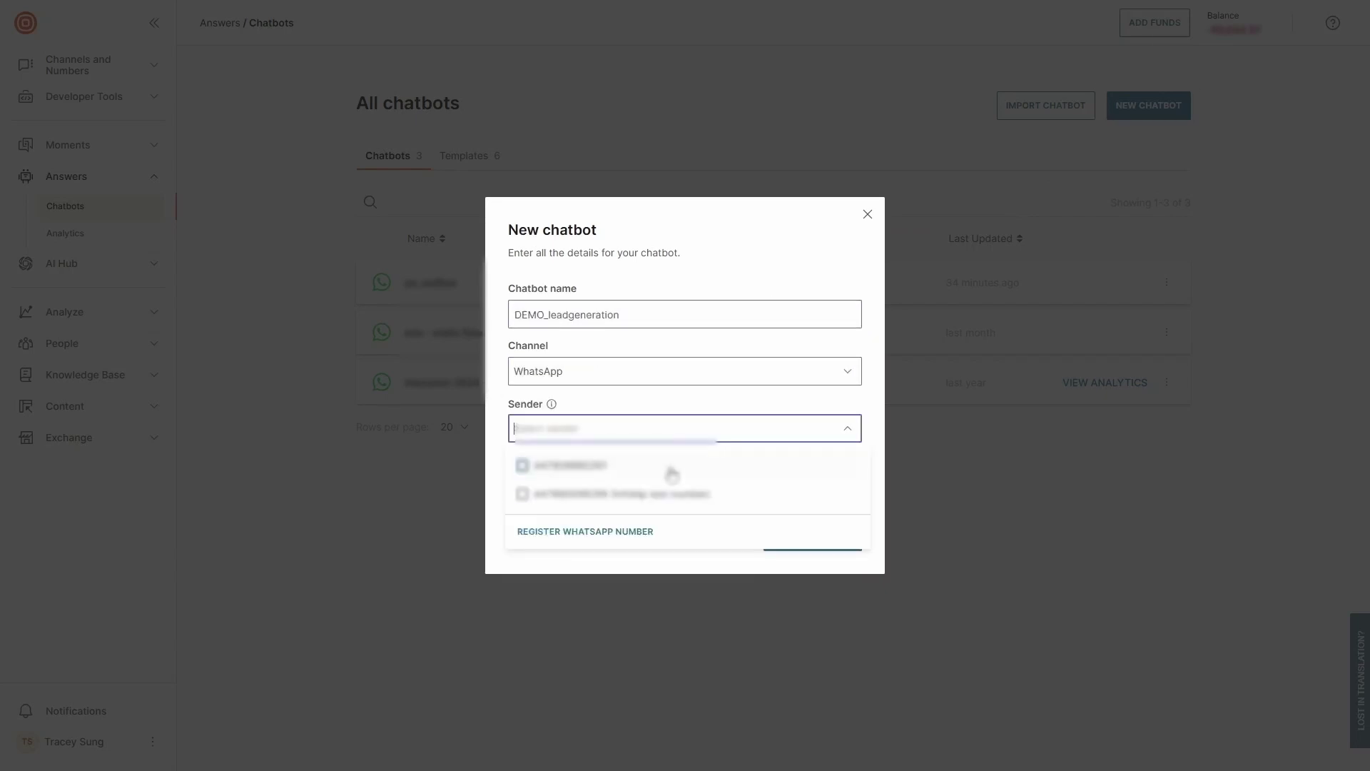
{"action": "left_click", "coordinate": [714, 465]}
{"action": "left_click", "coordinate": [789, 401]}
{"action": "left_click", "coordinate": [834, 547]}
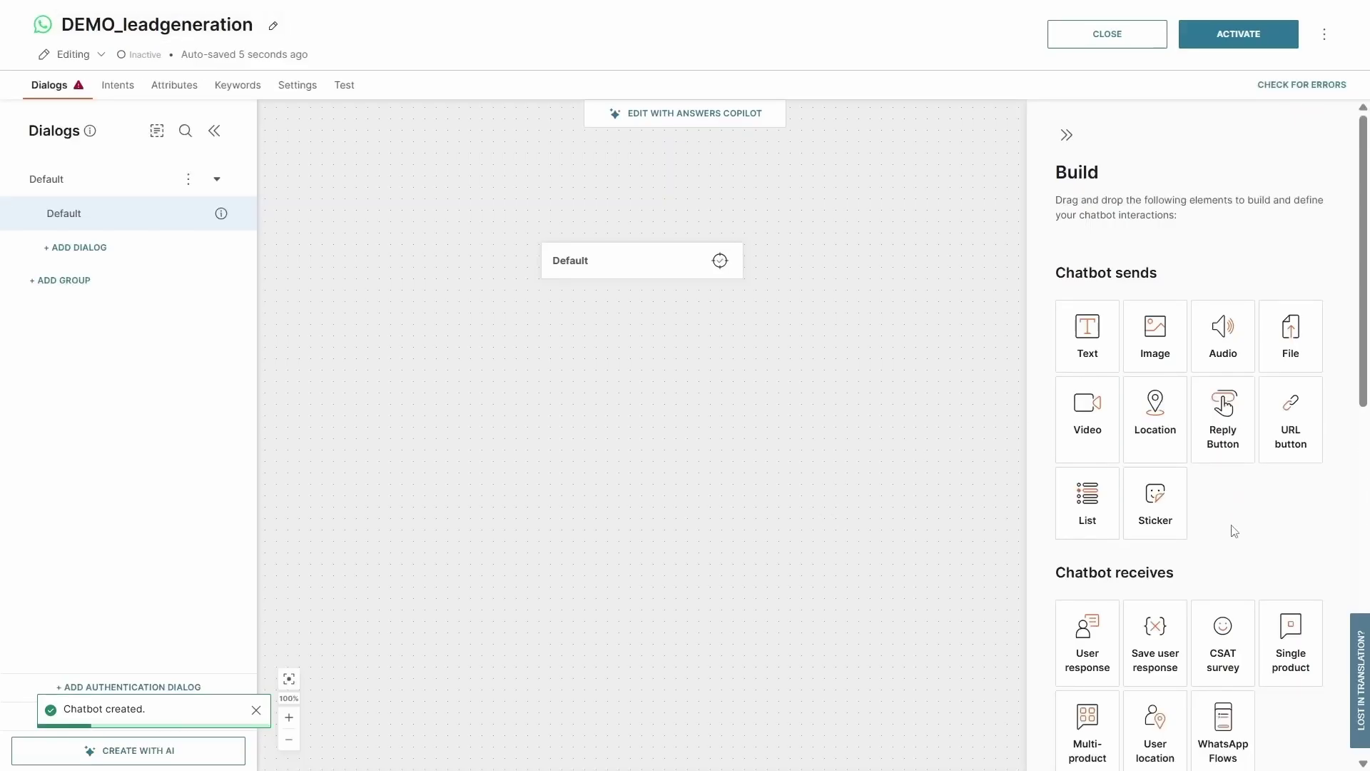
- Add a WhatsApp Flows element below the start of the chatbot's Default dialog
{"action": "scroll", "coordinate": [1234, 531], "scroll_direction": "down", "scroll_amount": 3}
{"action": "left_click_drag", "start_coordinate": [1231, 493], "coordinate": [683, 330]}
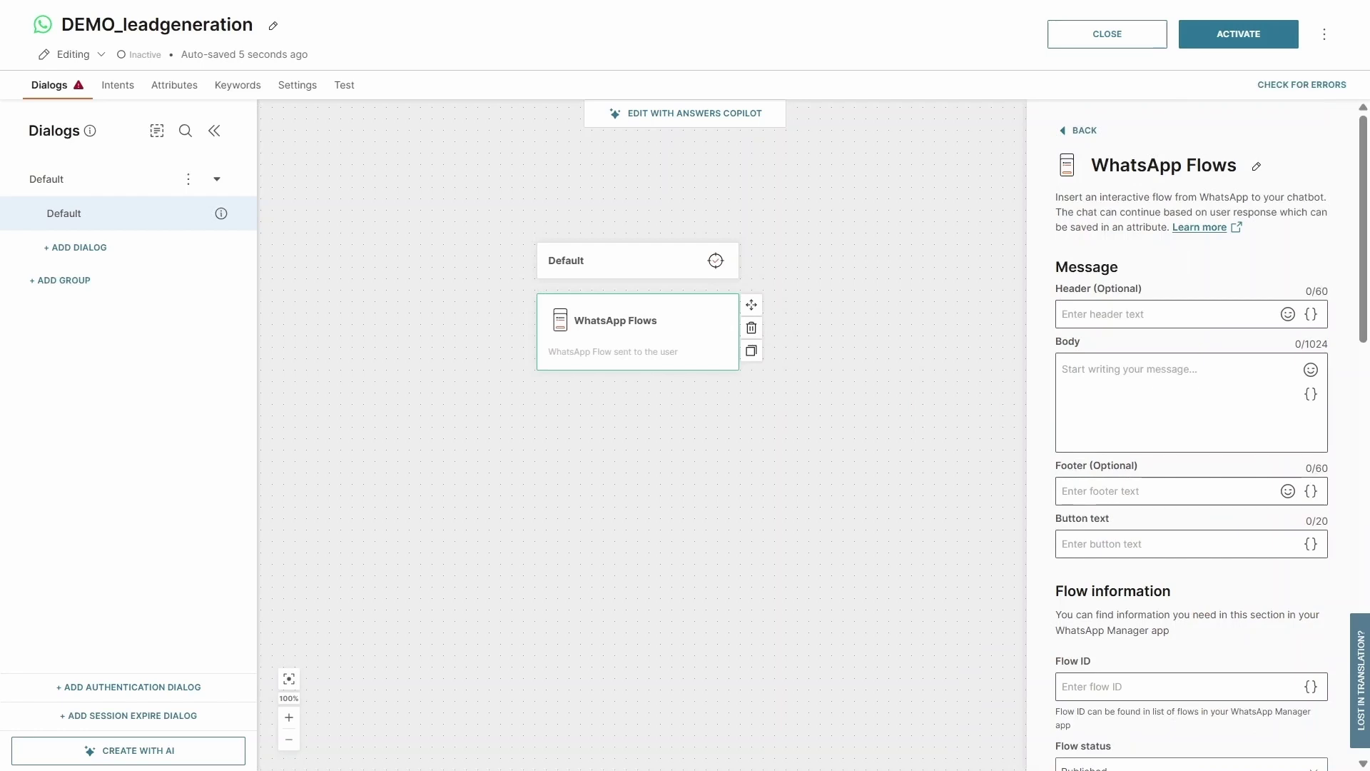
- Write the body "Hello {{displayName}}, our May catalogs are out. Choose your category, and don't miss the special prices we prepared for you." and button text "Get catalog"
{"action": "left_click", "coordinate": [1142, 380]}
{"action": "type", "text": "Hello"}
{"action": "left_click", "coordinate": [1311, 394]}
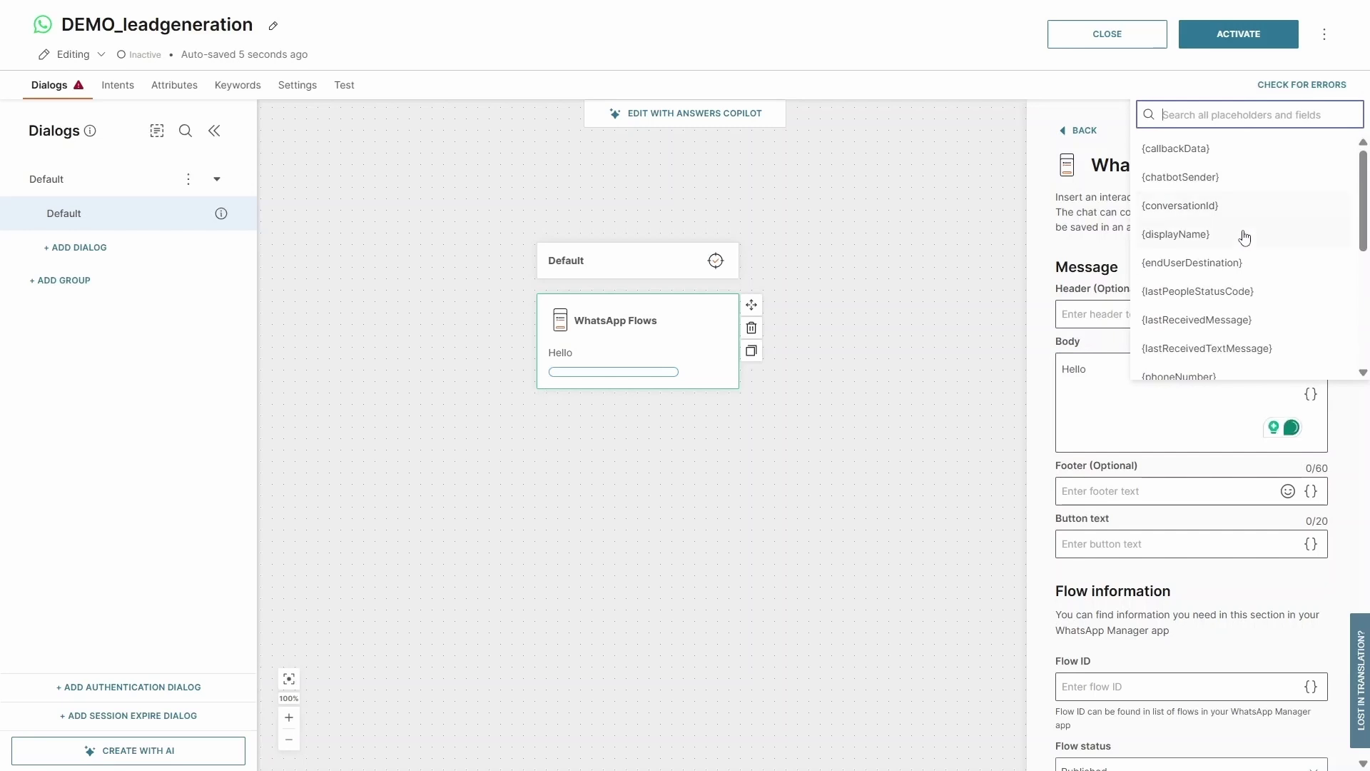
{"action": "left_click", "coordinate": [1239, 232]}
{"action": "type", "text": ", , our May catalogs are out. Choose your category, and don't miss the special prices we prepared for you."}
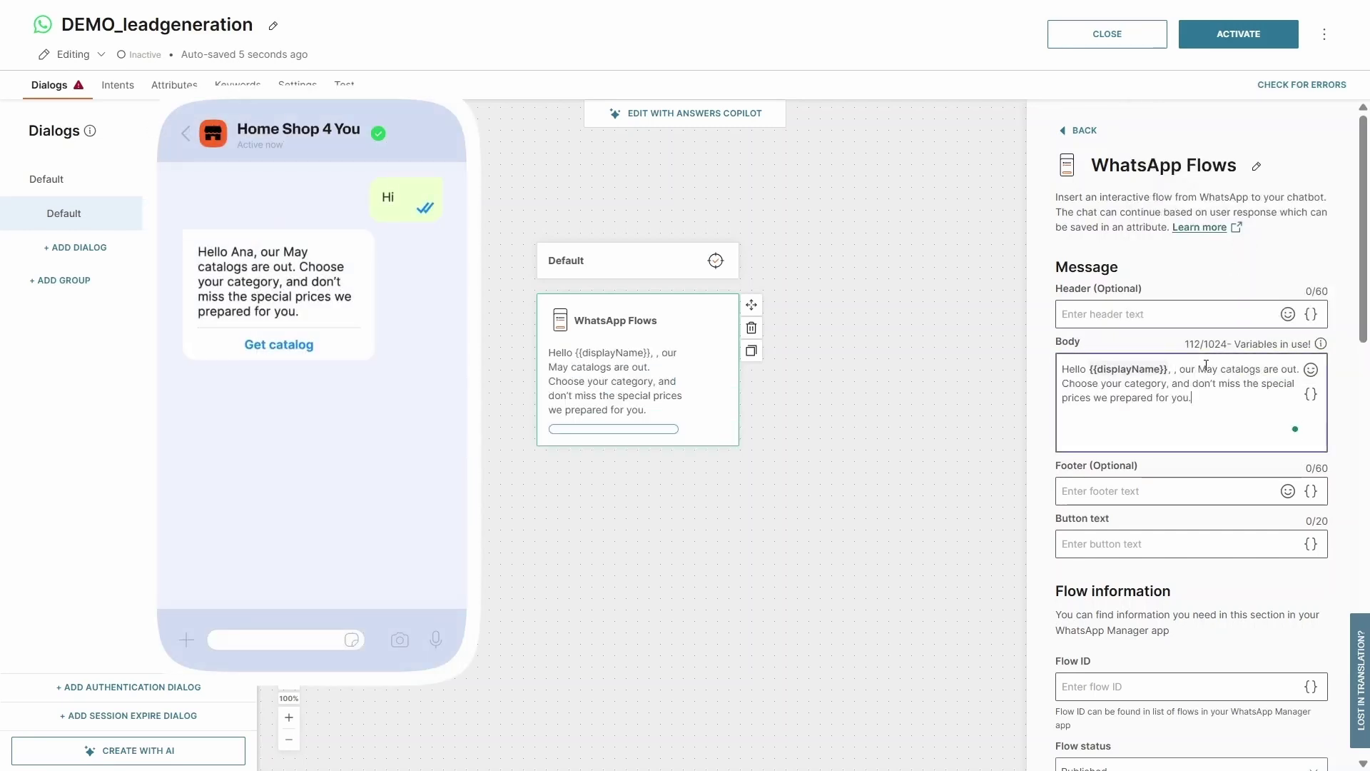
{"action": "left_click", "coordinate": [1182, 369]}
{"action": "key", "text": "BackSpace"}
{"action": "key", "text": "BackSpace"}
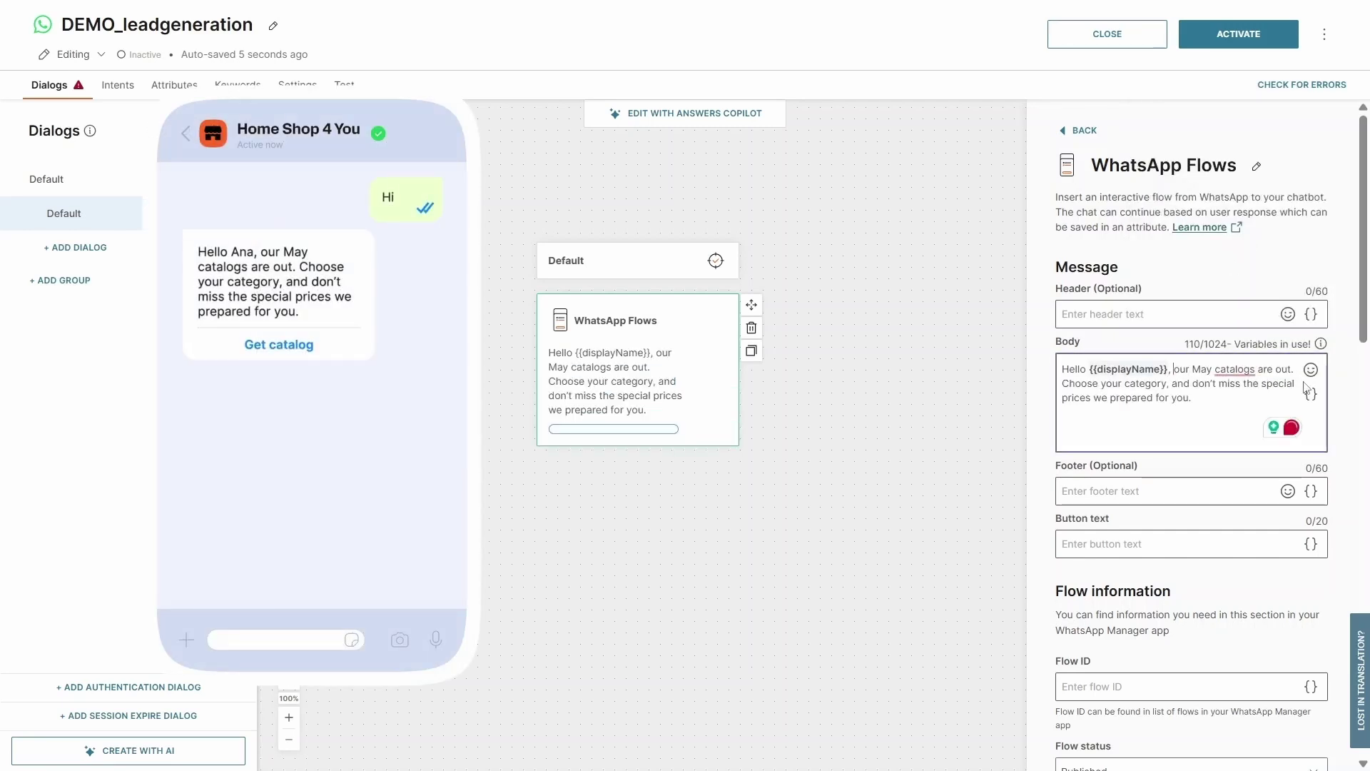
{"action": "left_click", "coordinate": [1278, 460]}
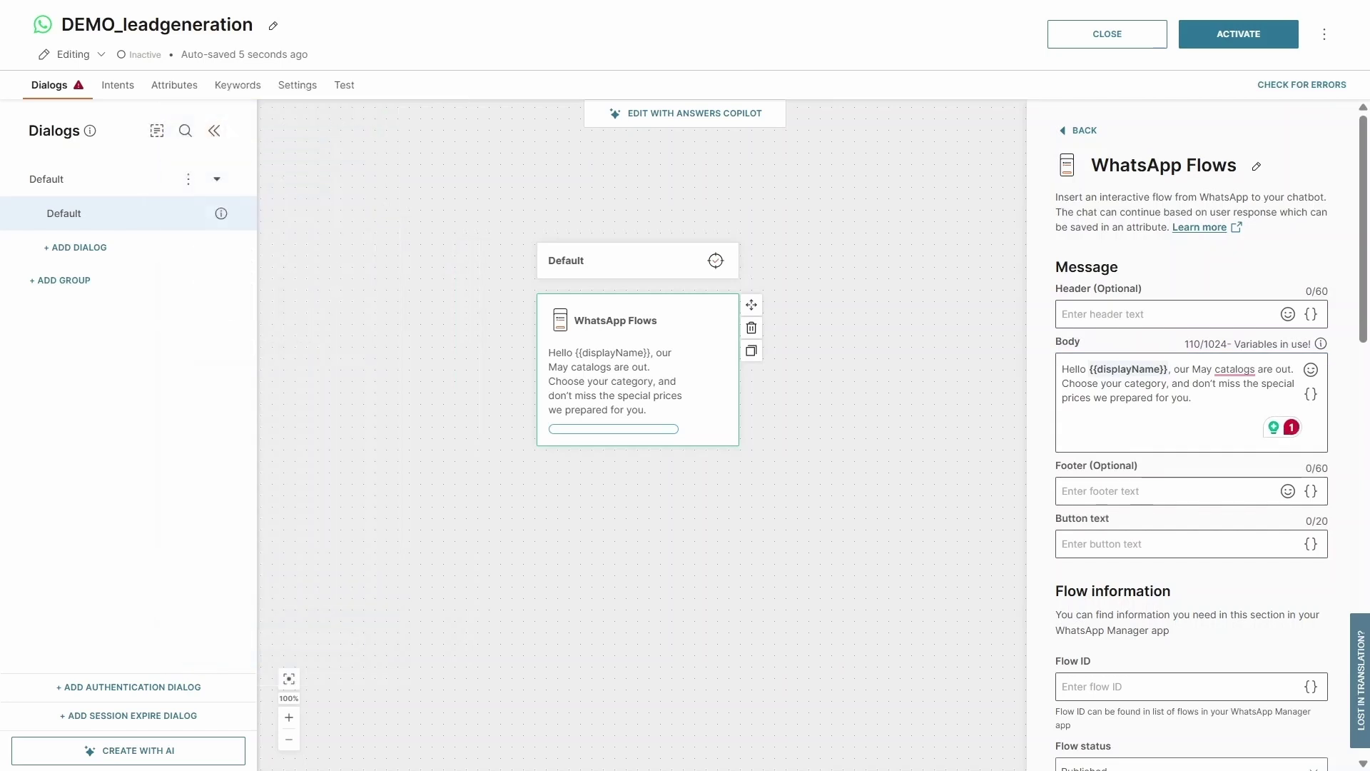
{"action": "left_click", "coordinate": [1169, 544]}
{"action": "type", "text": "Get catalog"}
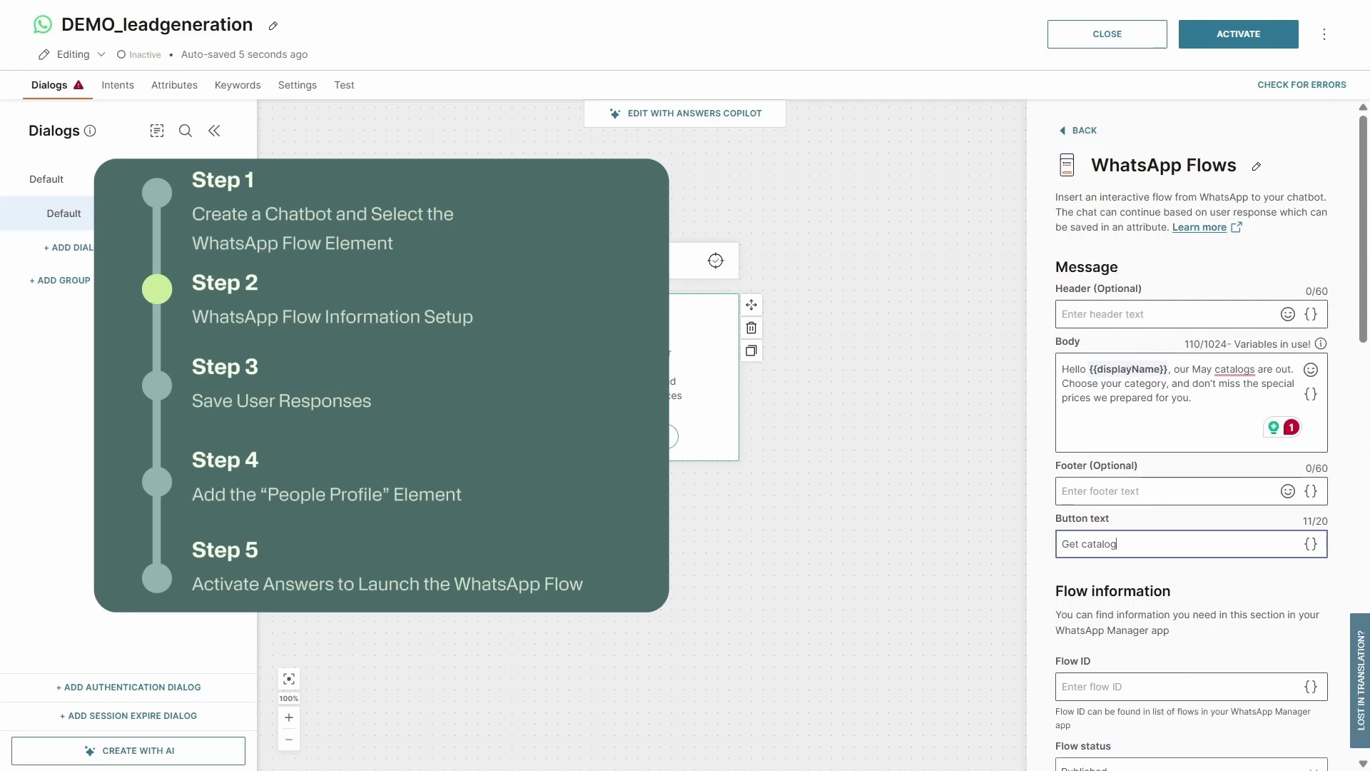
- Fill in the flow information with the DEMO_Lead Generation flow's ID, the Draft status and a flow token
{"action": "scroll", "coordinate": [1219, 578], "scroll_direction": "down", "scroll_amount": 6}
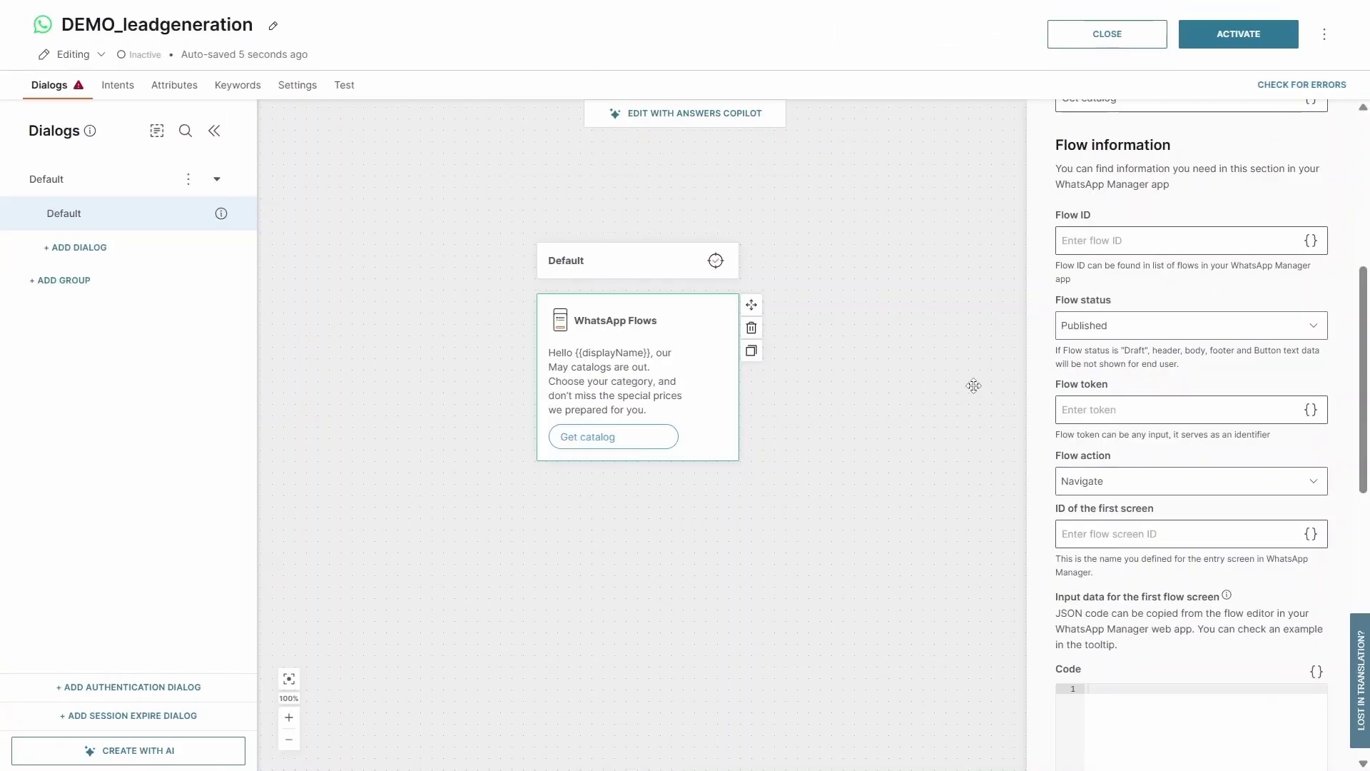
{"action": "left_click", "coordinate": [1138, 241]}
{"action": "key", "text": "ctrl+v"}
{"action": "left_click", "coordinate": [1315, 330]}
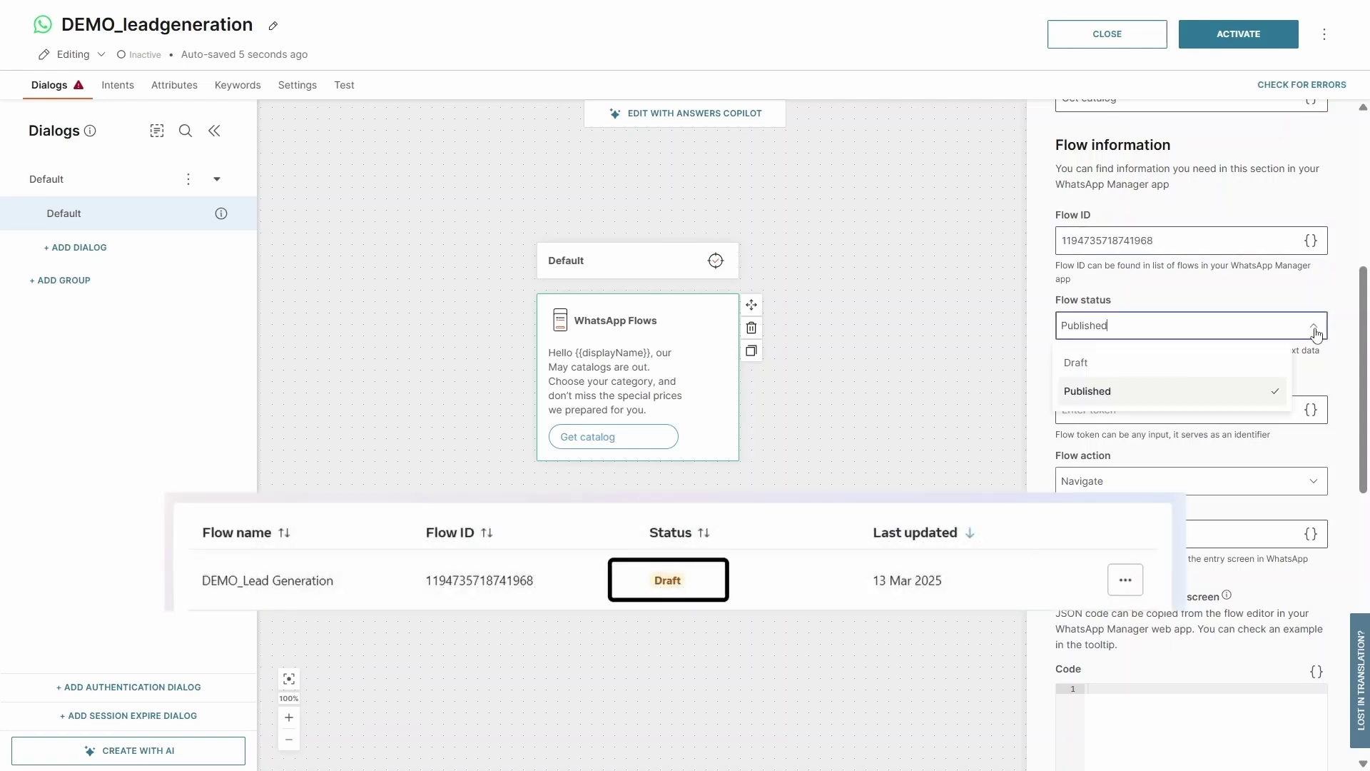
{"action": "left_click", "coordinate": [1220, 367]}
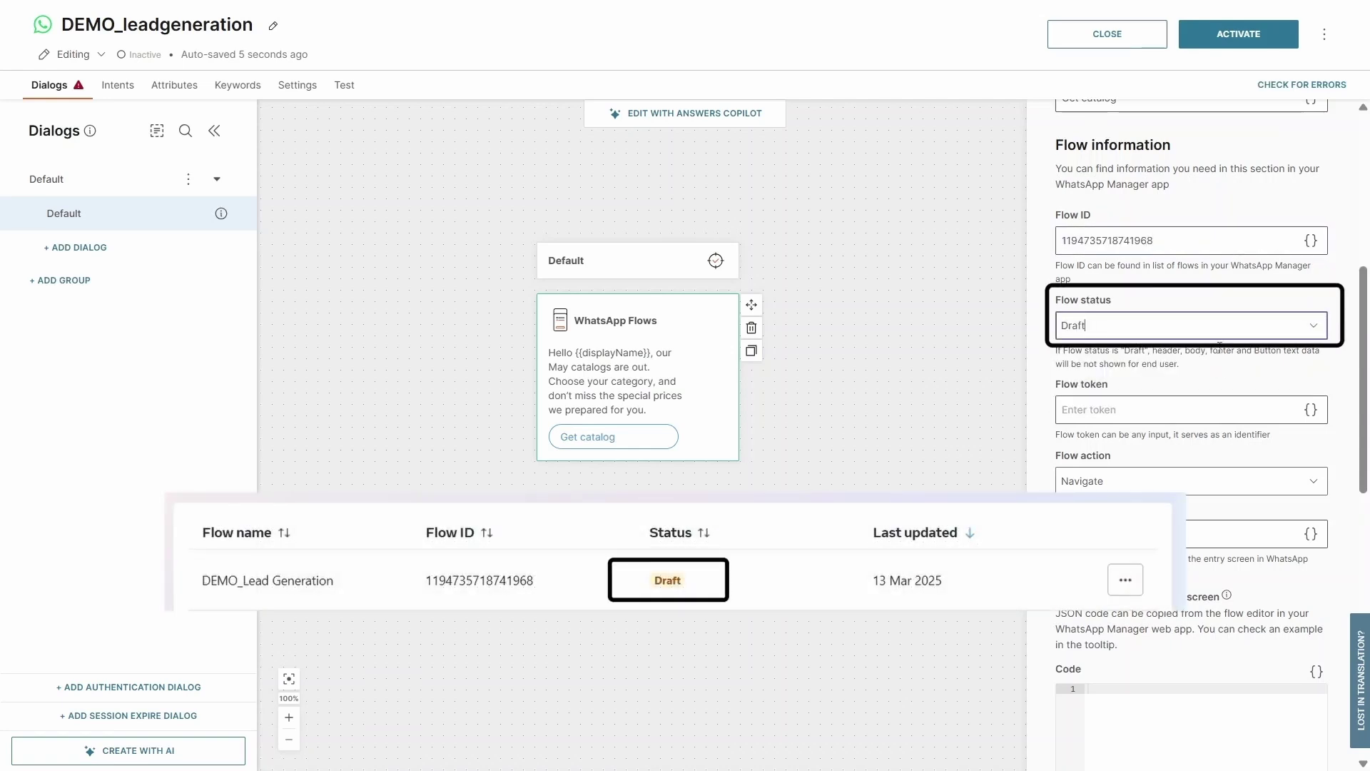
{"action": "left_click", "coordinate": [1164, 416]}
{"action": "type", "text": "lea"}
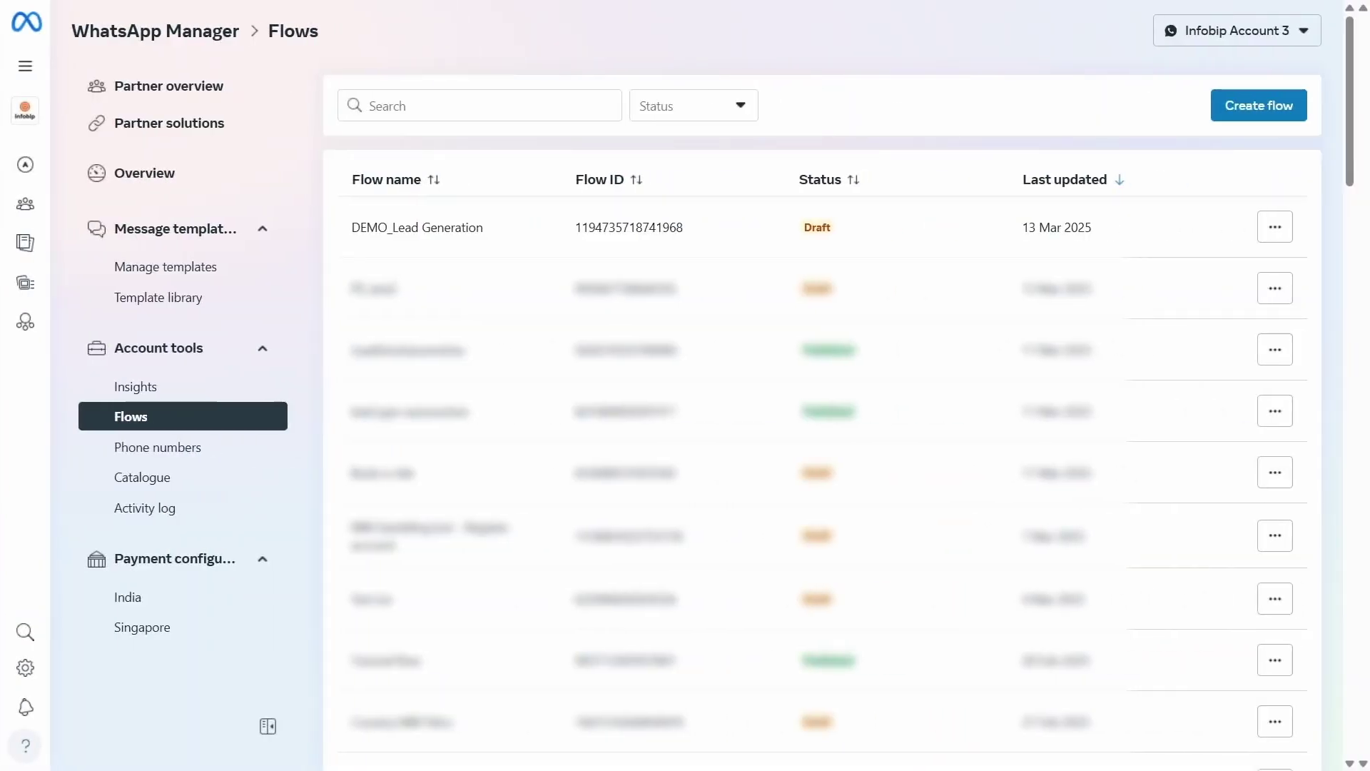
- Open the DEMO_Lead Generation flow in WhatsApp Manager and enter its first screen's ID, RECOMMEND, in the chatbot's flow information
{"action": "left_click", "coordinate": [725, 230]}
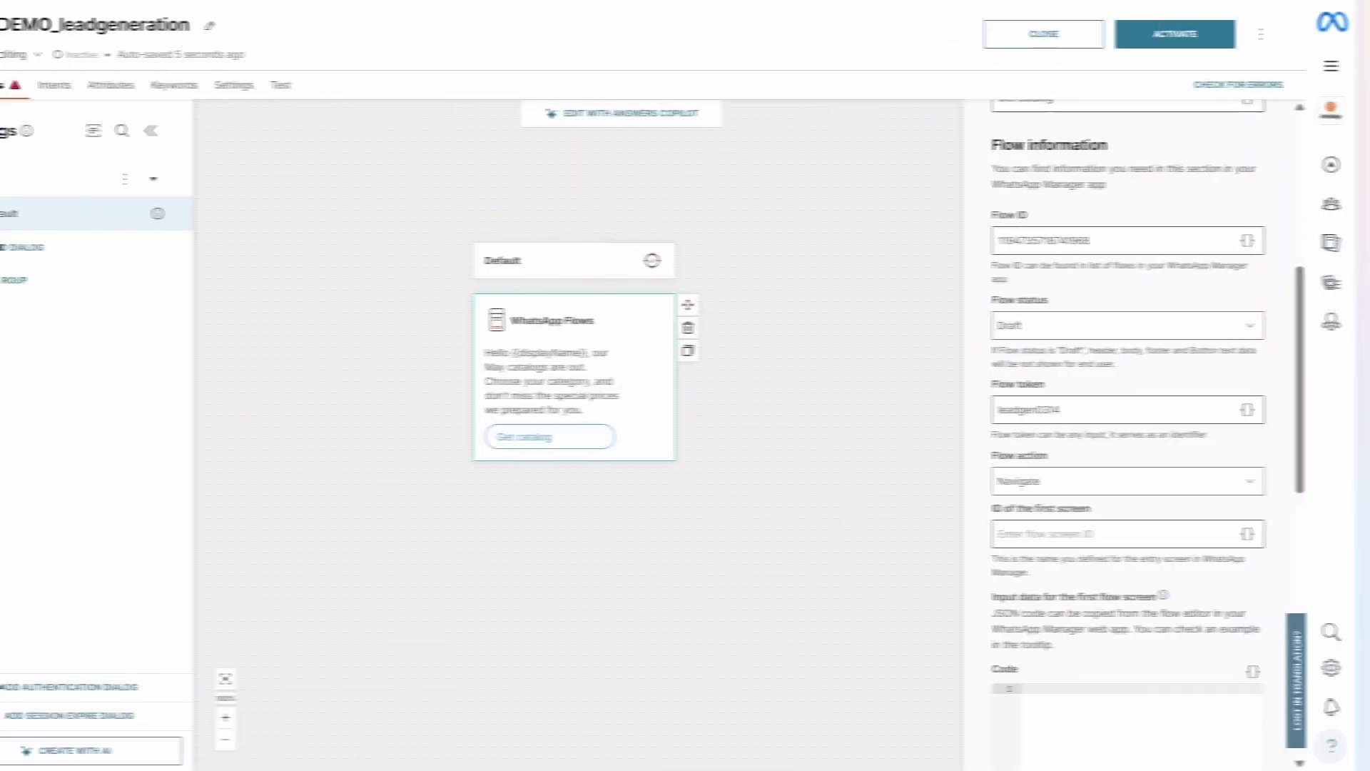
{"action": "left_click", "coordinate": [1176, 530]}
{"action": "type", "text": "RECOMMEND"}
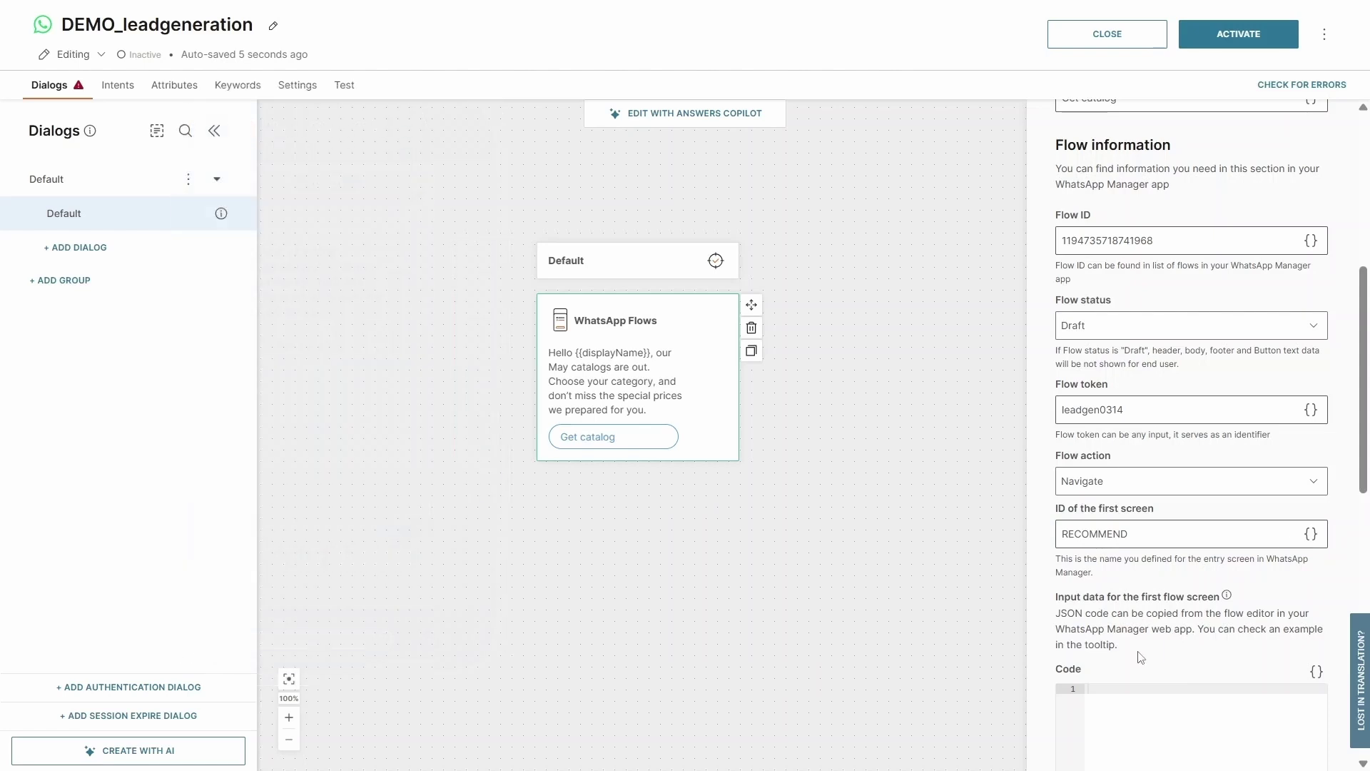
- Add an attribute for saving the flow response and create it as a chatbot-scoped text attribute called name
{"action": "scroll", "coordinate": [1171, 499], "scroll_direction": "down", "scroll_amount": 9}
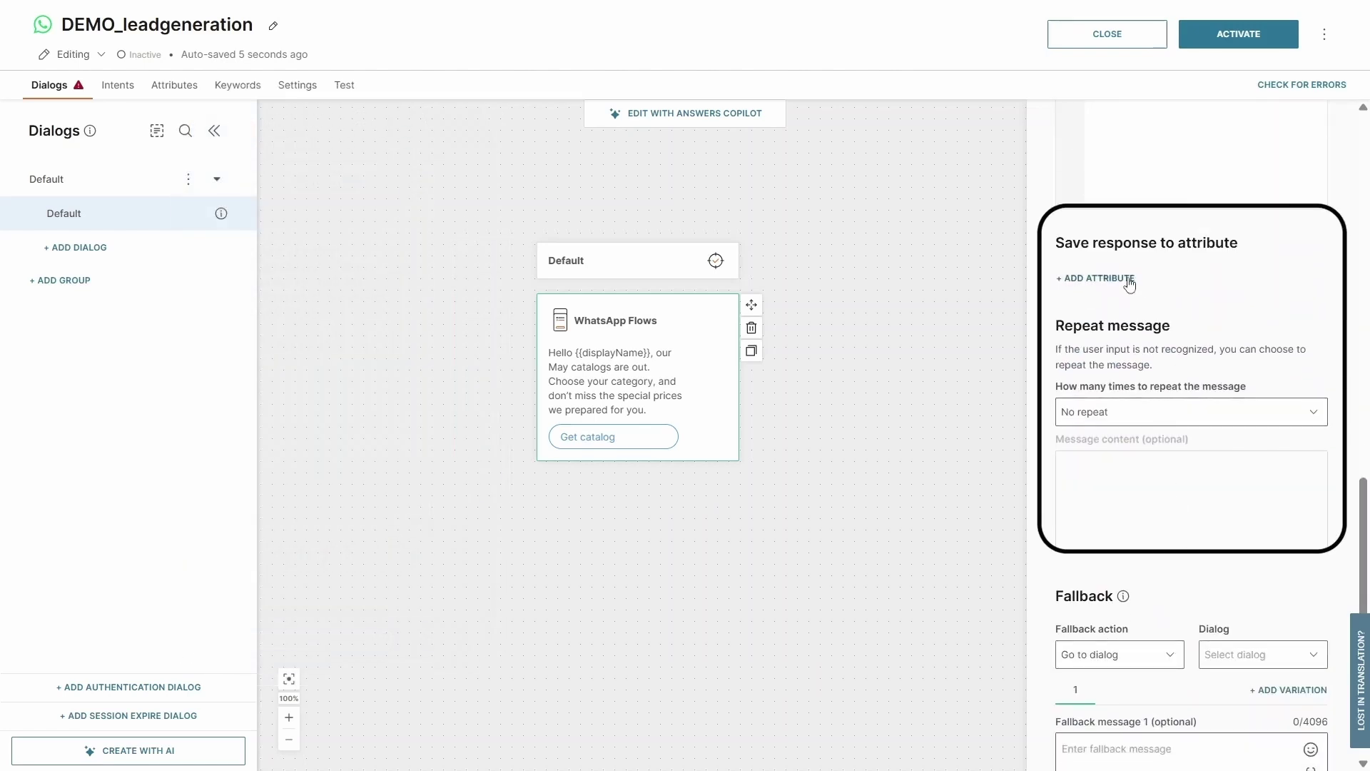
{"action": "left_click", "coordinate": [1130, 285]}
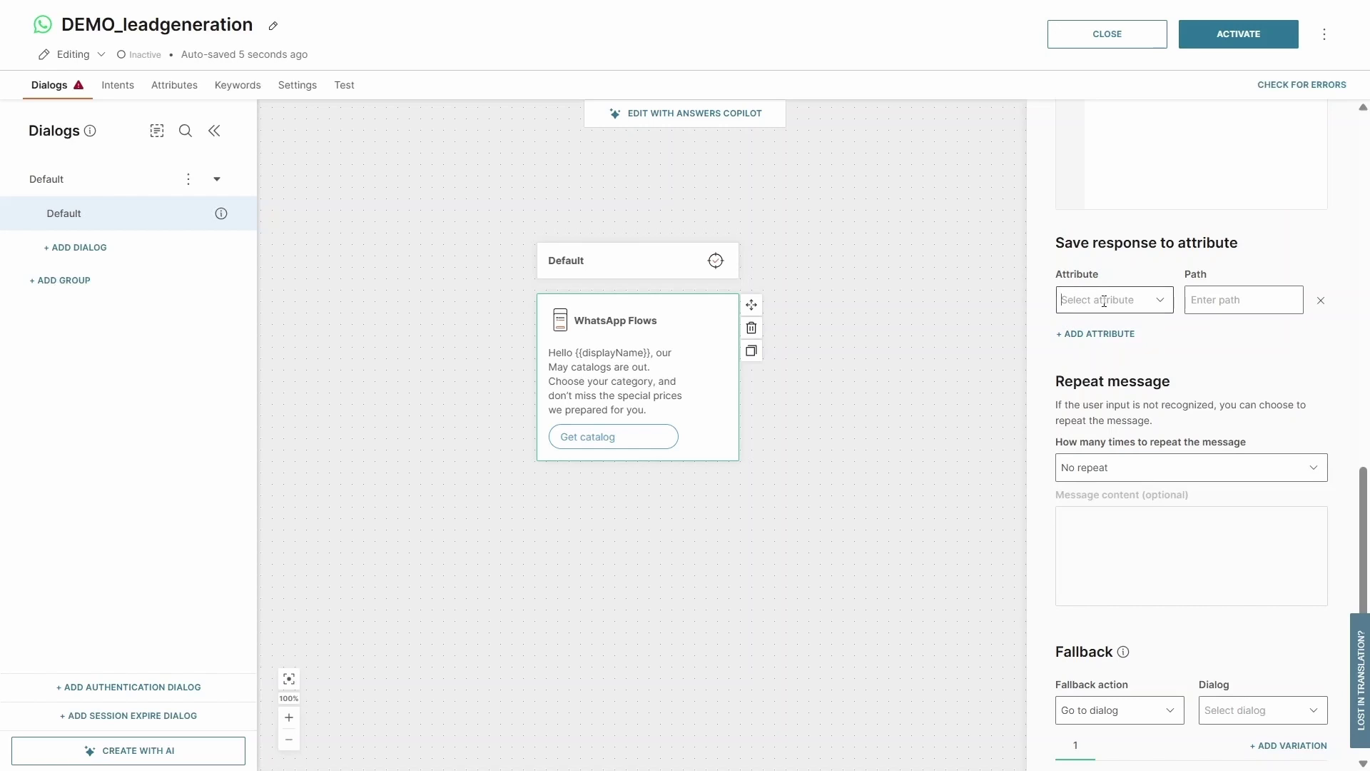
{"action": "left_click", "coordinate": [1104, 301]}
{"action": "type", "text": "name"}
{"action": "left_click", "coordinate": [1116, 392]}
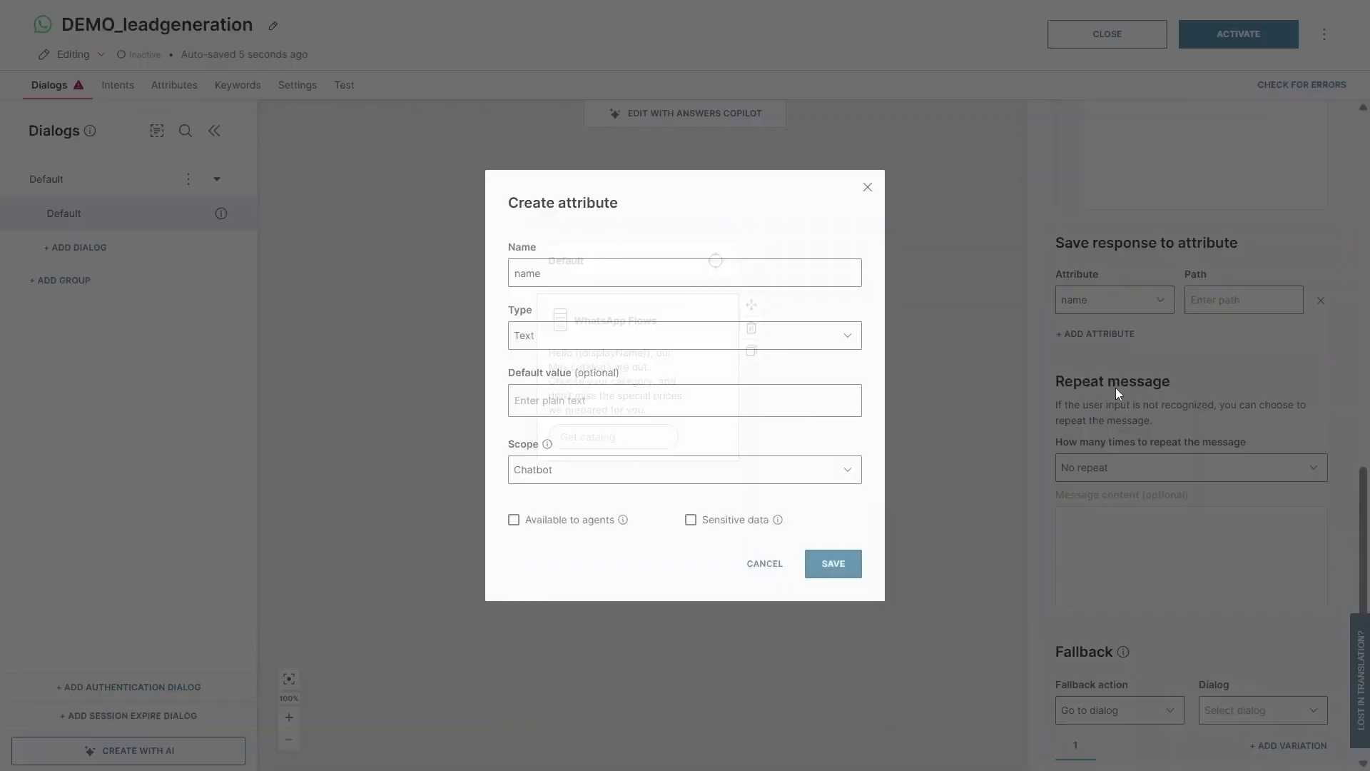
{"action": "left_click", "coordinate": [849, 564]}
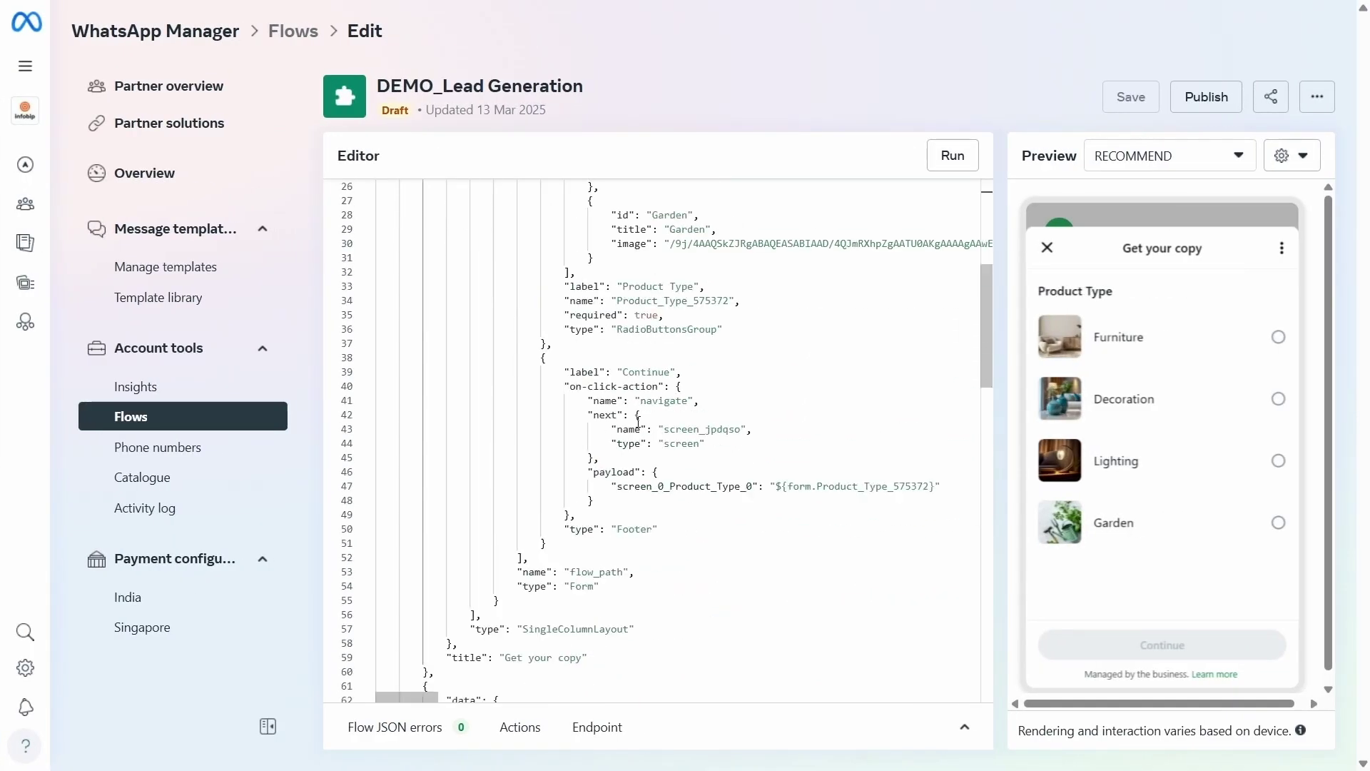
- Find screen_1_Name_0 in the completion payload of the flow's JSON in WhatsApp Manager and enter it as the name attribute's path
{"action": "scroll", "coordinate": [639, 421], "scroll_direction": "down", "scroll_amount": 10}
{"action": "scroll", "coordinate": [613, 451], "scroll_direction": "down", "scroll_amount": 4}
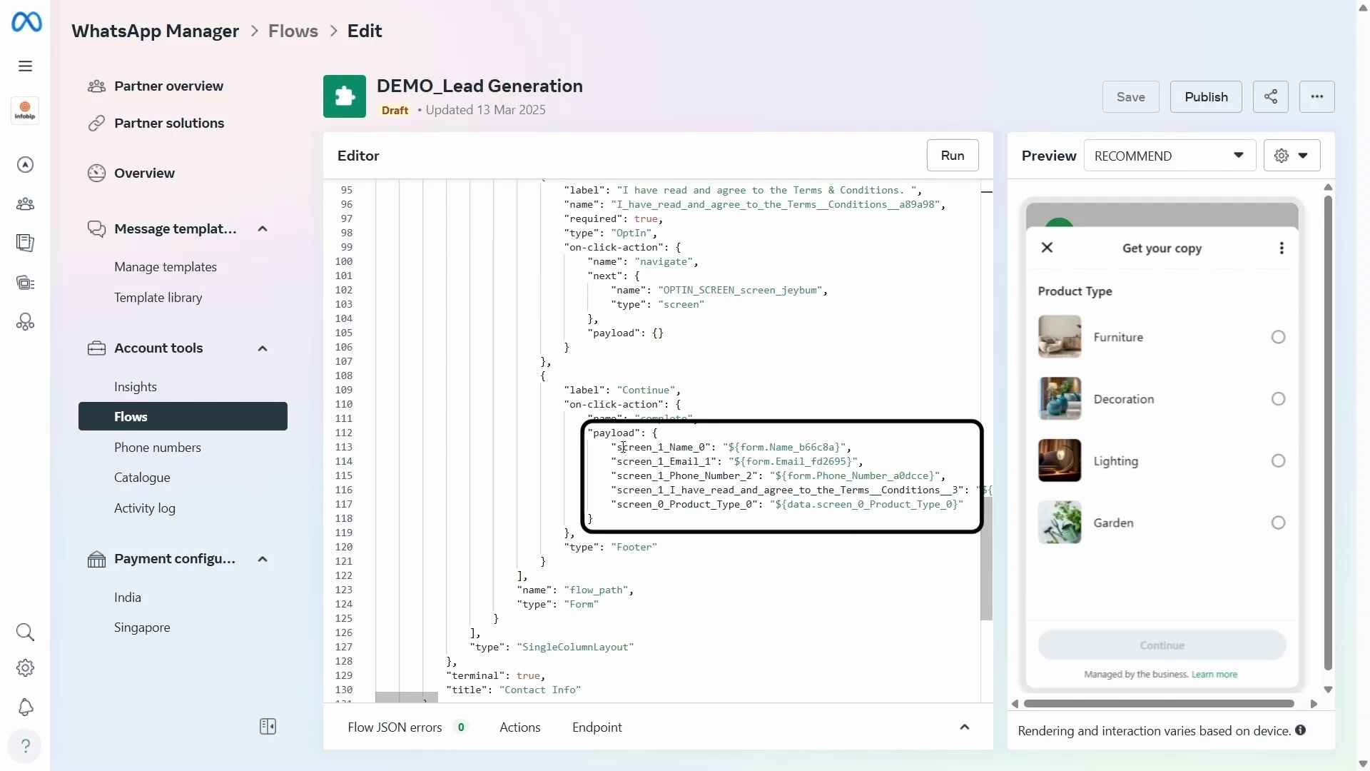
{"action": "left_click_drag", "start_coordinate": [616, 447], "coordinate": [701, 449]}
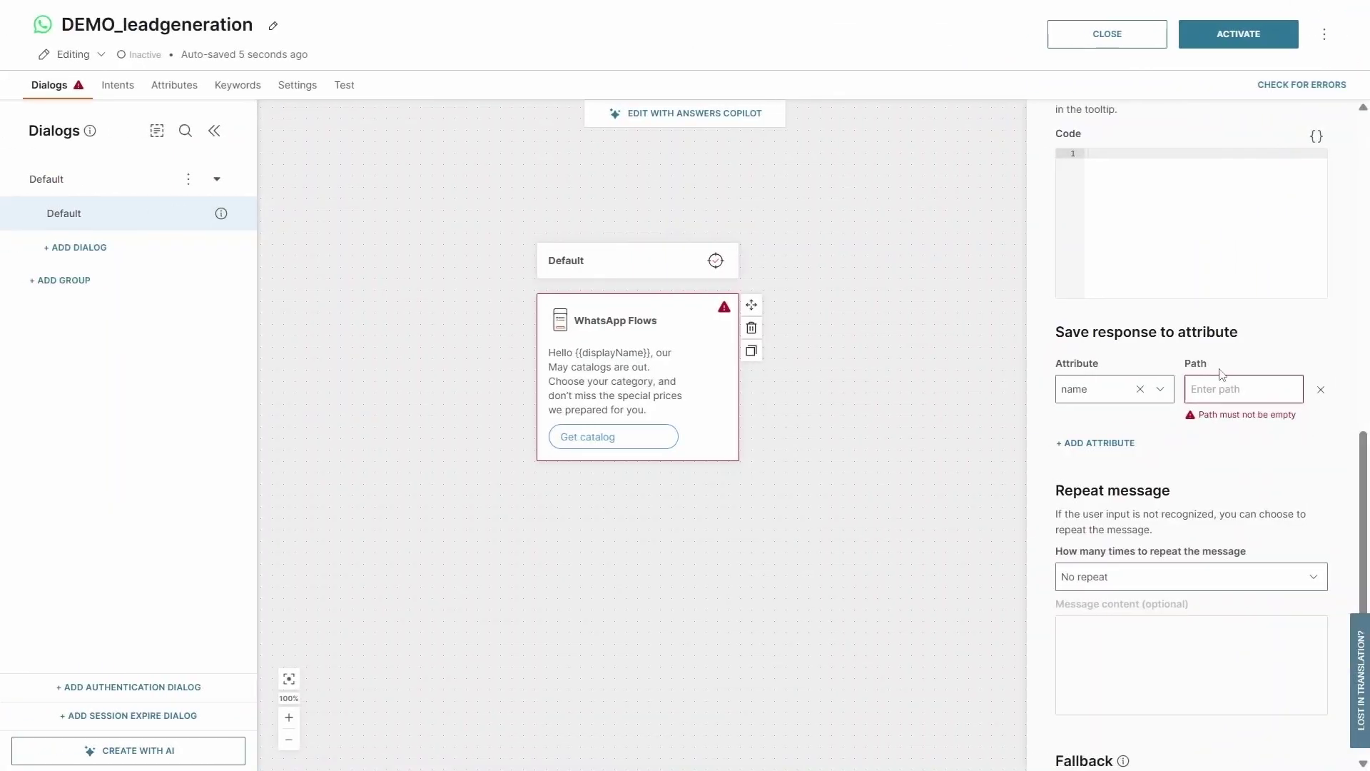
{"action": "left_click", "coordinate": [1222, 380]}
{"action": "left_click", "coordinate": [1278, 464]}
- Add a new text attribute email to the saved responses with the path screen_1_Email_1 from the flow's payload in WhatsApp Manager
{"action": "left_click", "coordinate": [1103, 429]}
{"action": "left_click", "coordinate": [1103, 443]}
{"action": "type", "text": "email"}
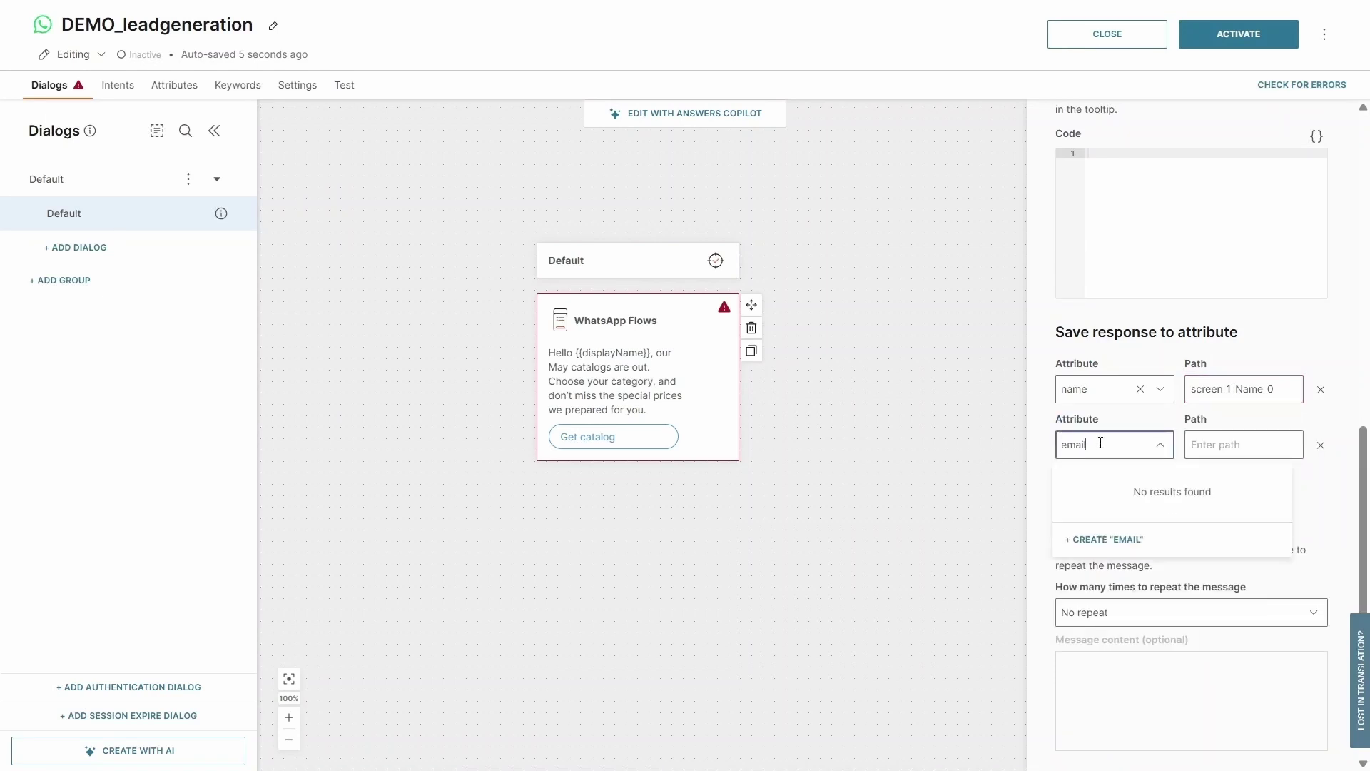
{"action": "left_click", "coordinate": [1125, 536]}
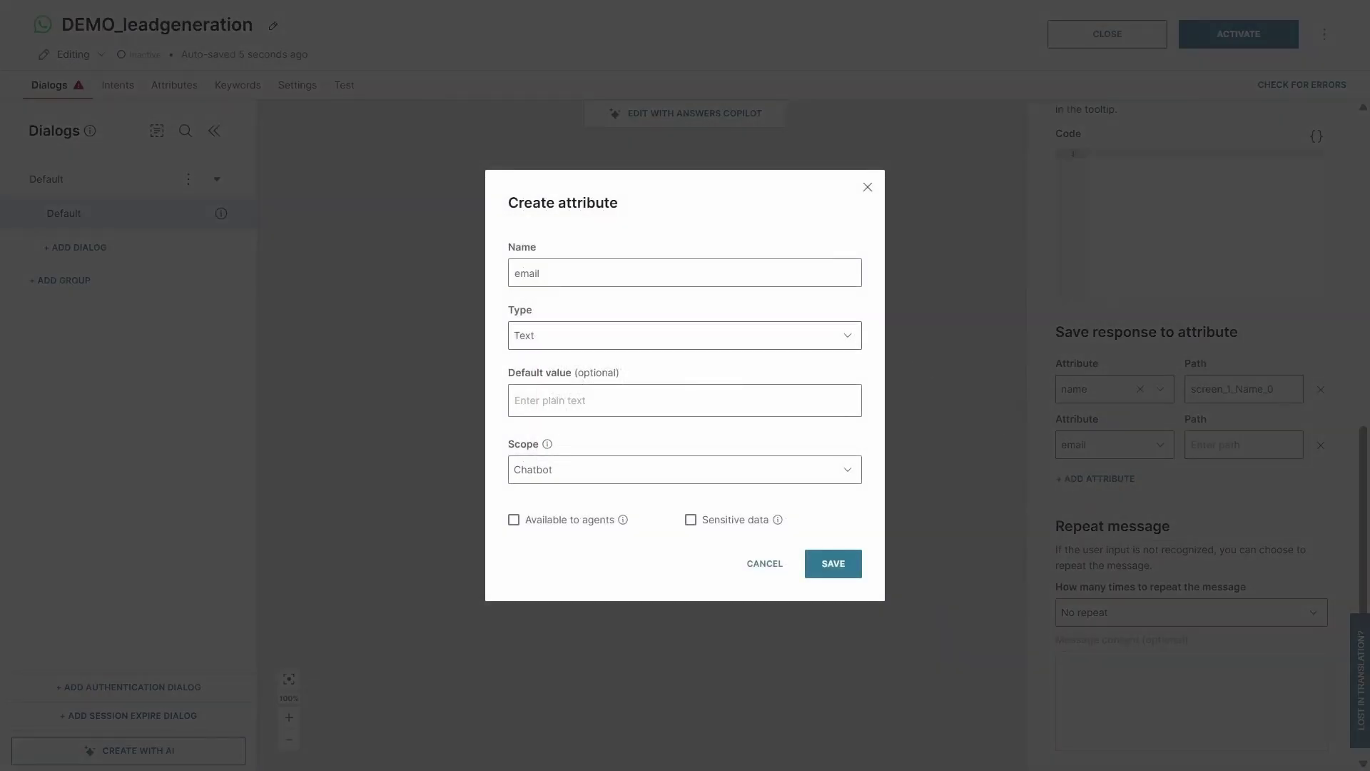
{"action": "left_click", "coordinate": [851, 555]}
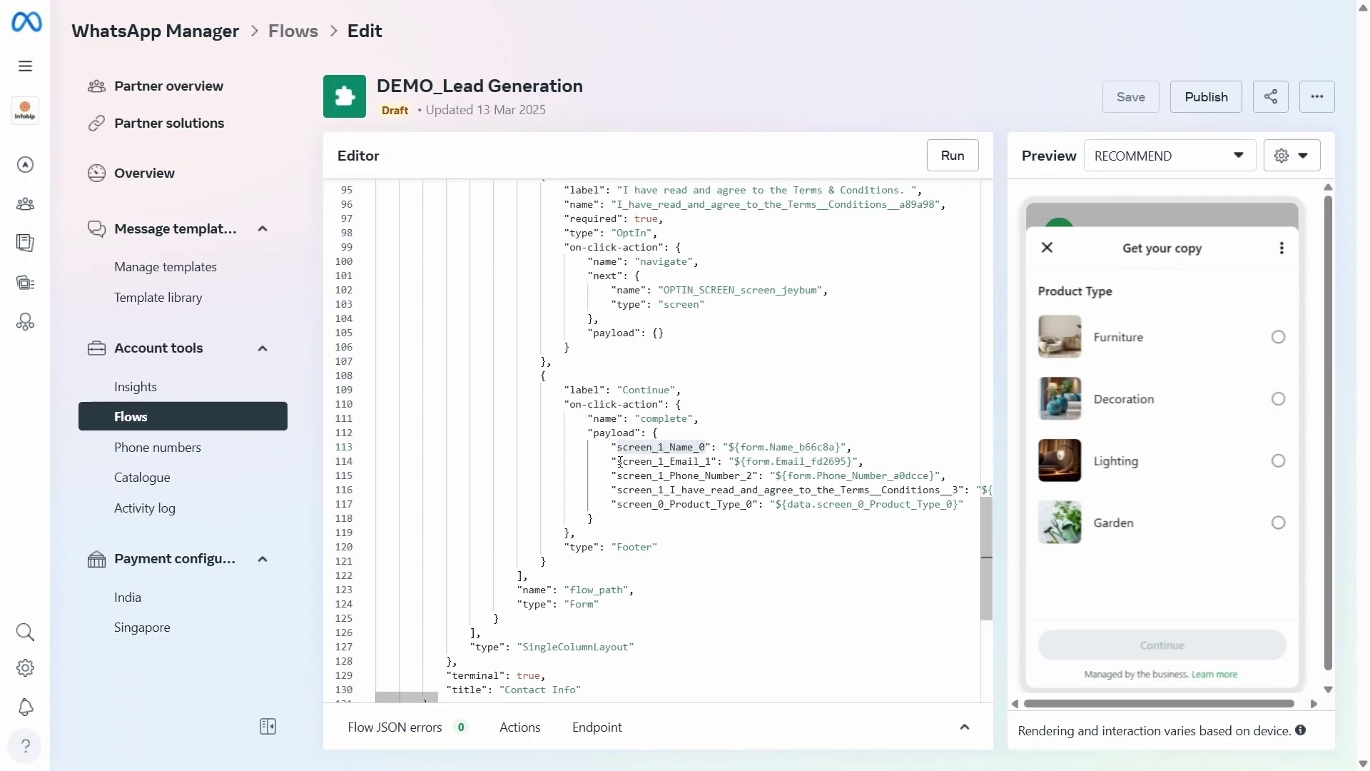
{"action": "left_click_drag", "start_coordinate": [618, 462], "coordinate": [707, 464]}
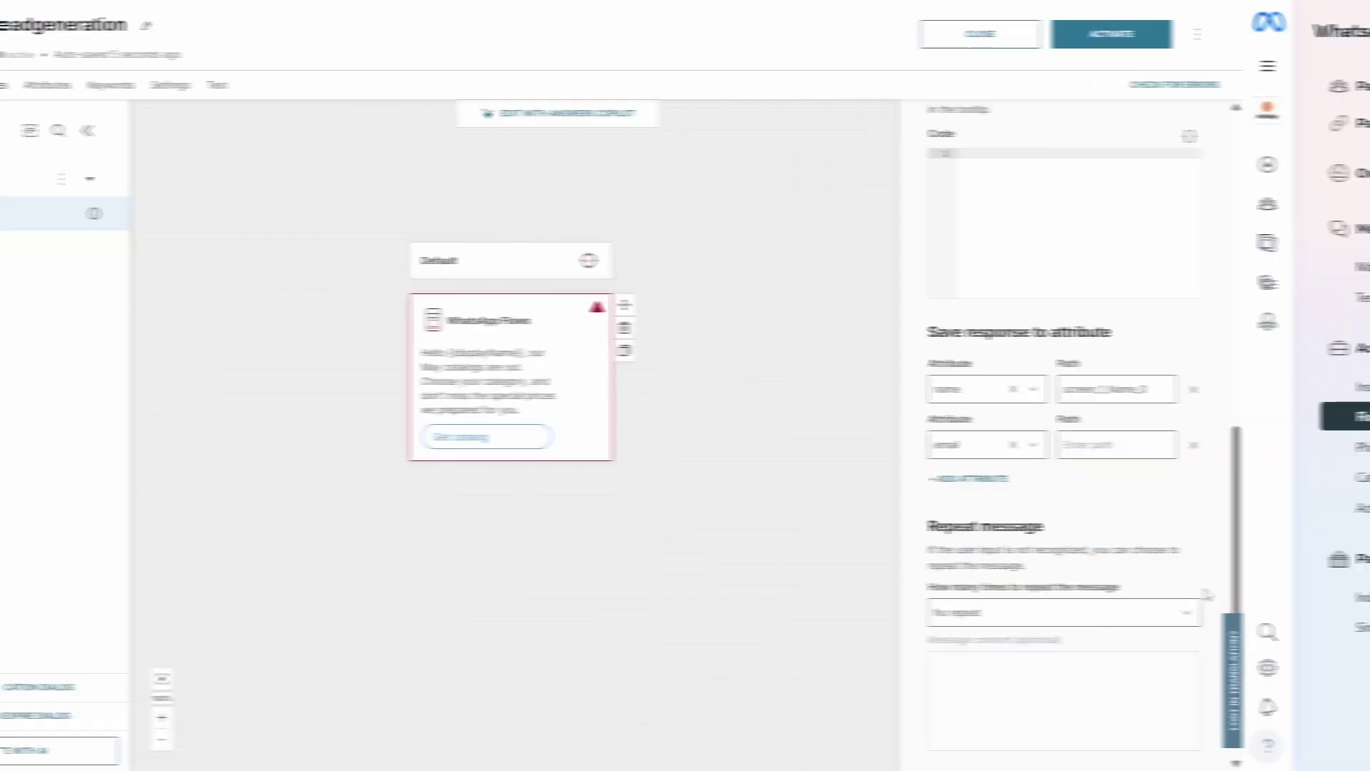
{"action": "left_click", "coordinate": [1227, 445]}
{"action": "type", "text": "screen_1_Email_1"}
- Add a new attribute phonenumber to the saved responses with the path screen_1_Phone_Number_2 from the flow's payload in WhatsApp Manager
{"action": "left_click", "coordinate": [1096, 478]}
{"action": "left_click", "coordinate": [1104, 497]}
{"action": "type", "text": "phonenumber"}
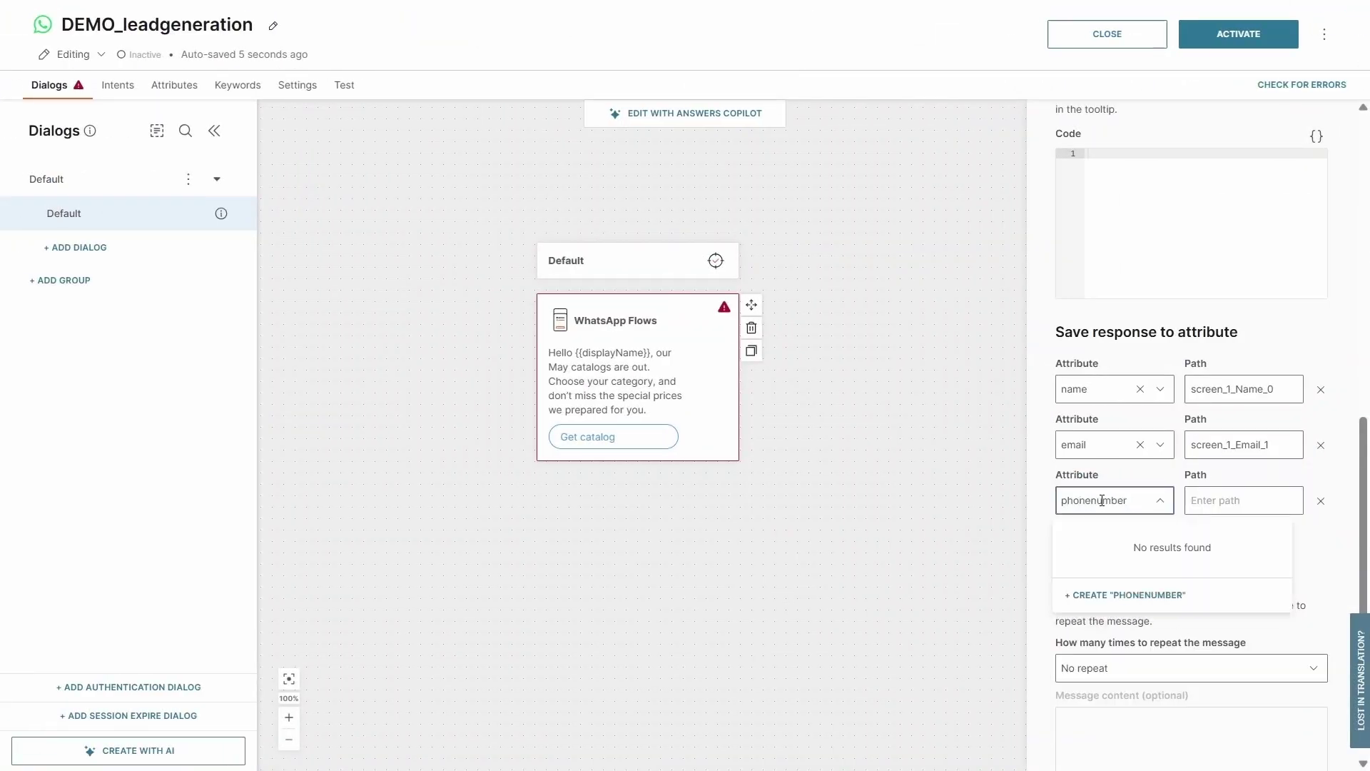
{"action": "left_click", "coordinate": [1138, 595]}
{"action": "left_click", "coordinate": [832, 566]}
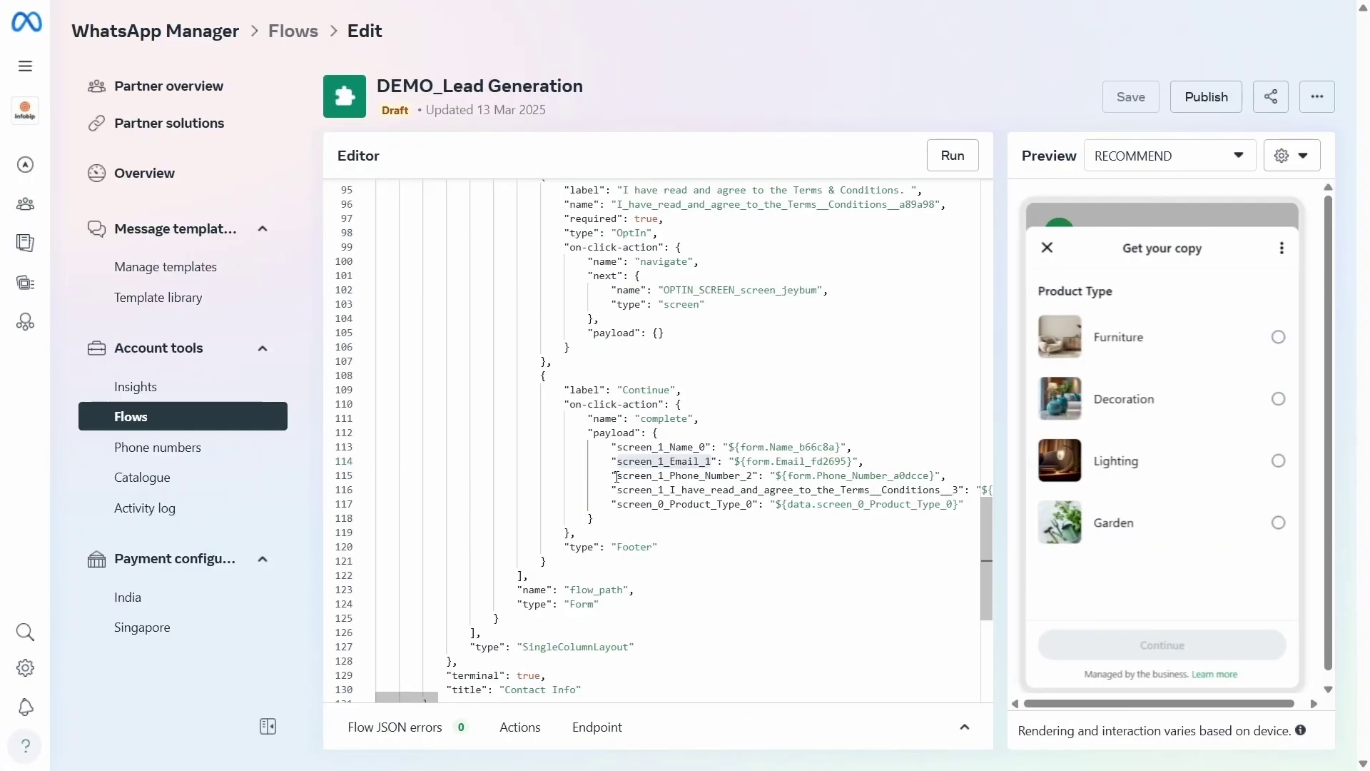
{"action": "left_click_drag", "start_coordinate": [616, 475], "coordinate": [742, 475]}
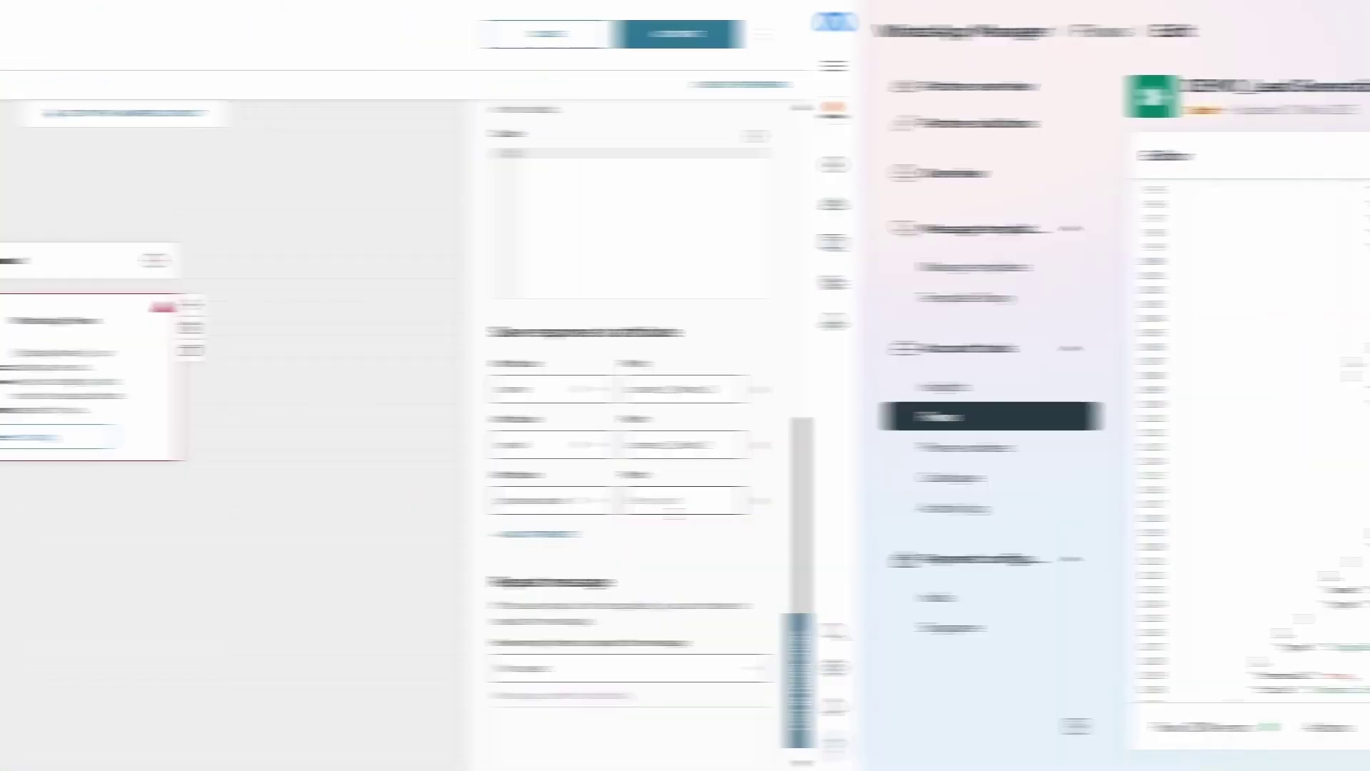
{"action": "left_click", "coordinate": [1242, 501]}
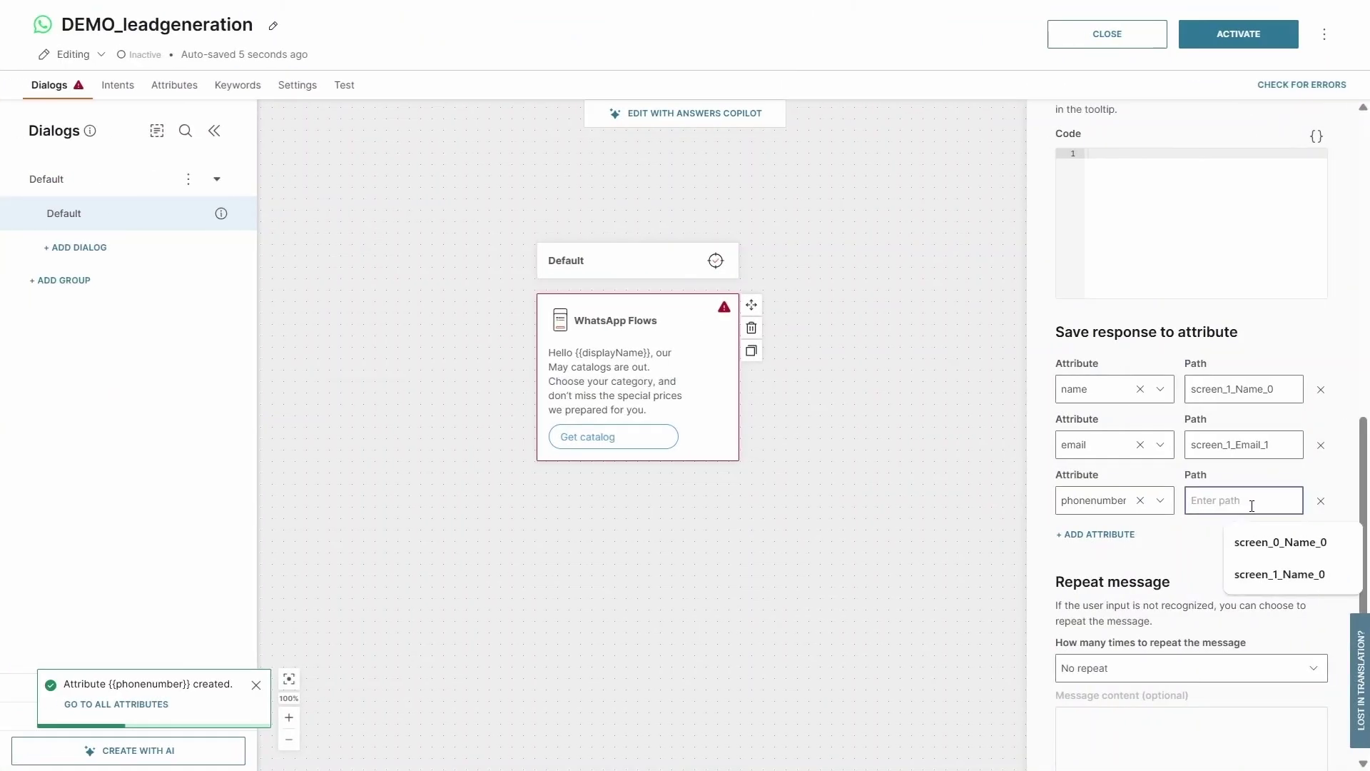
{"action": "type", "text": "screen_1_Phone_Number_2"}
- Add a new attribute producttype to the saved responses with the path screen_0_Product_Type_0 copied from the flow's payload in WhatsApp Manager
{"action": "left_click", "coordinate": [1095, 534]}
{"action": "type", "text": "pr"}
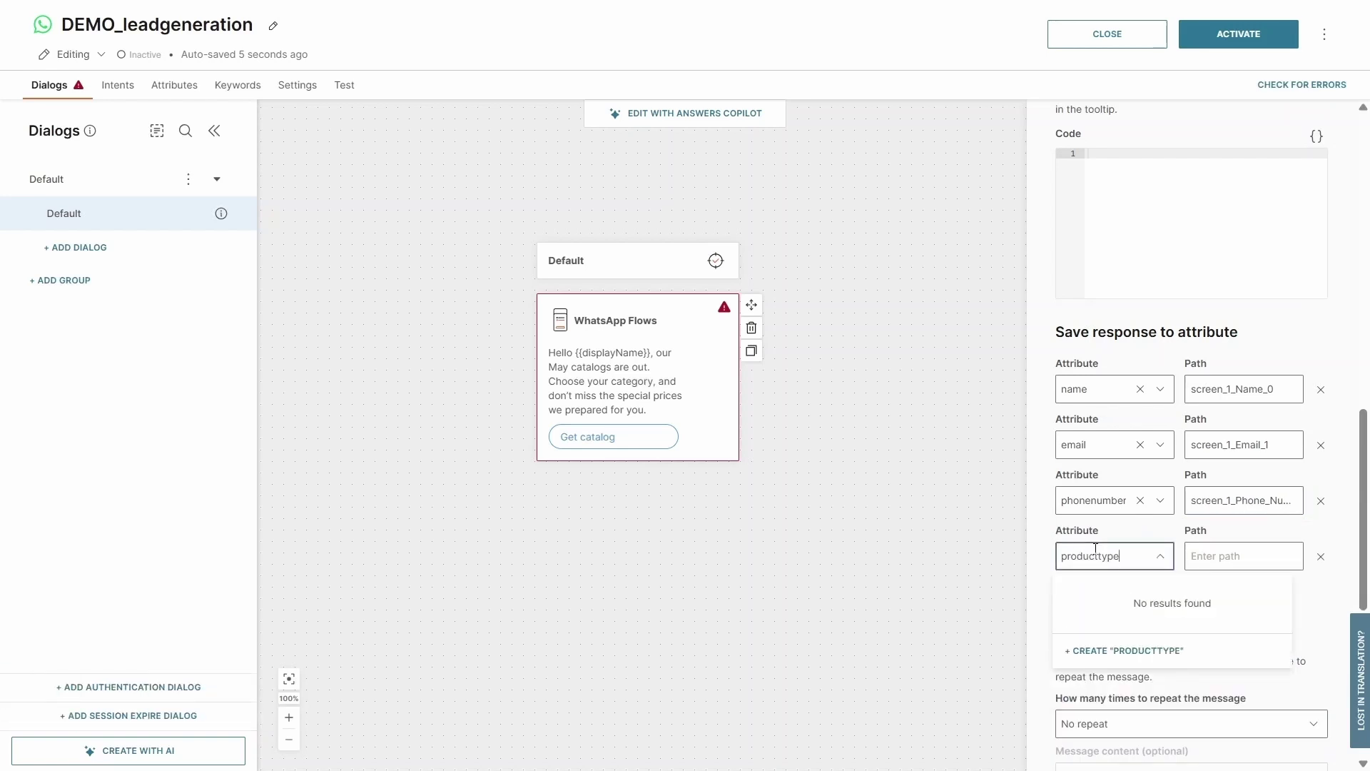
{"action": "type", "text": "oducttype"}
{"action": "left_click", "coordinate": [1139, 651]}
{"action": "left_click", "coordinate": [832, 563]}
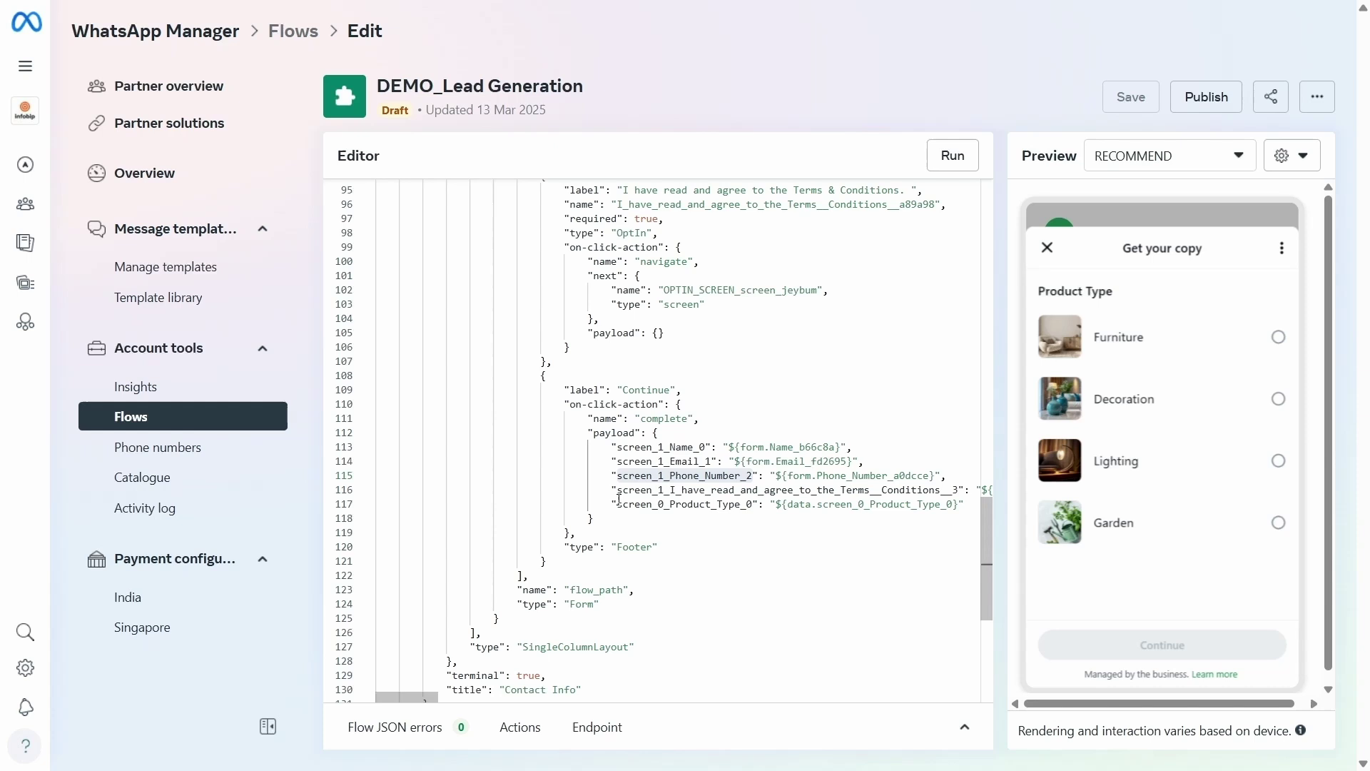
{"action": "left_click_drag", "start_coordinate": [619, 501], "coordinate": [743, 504]}
{"action": "key", "text": "ctrl+c"}
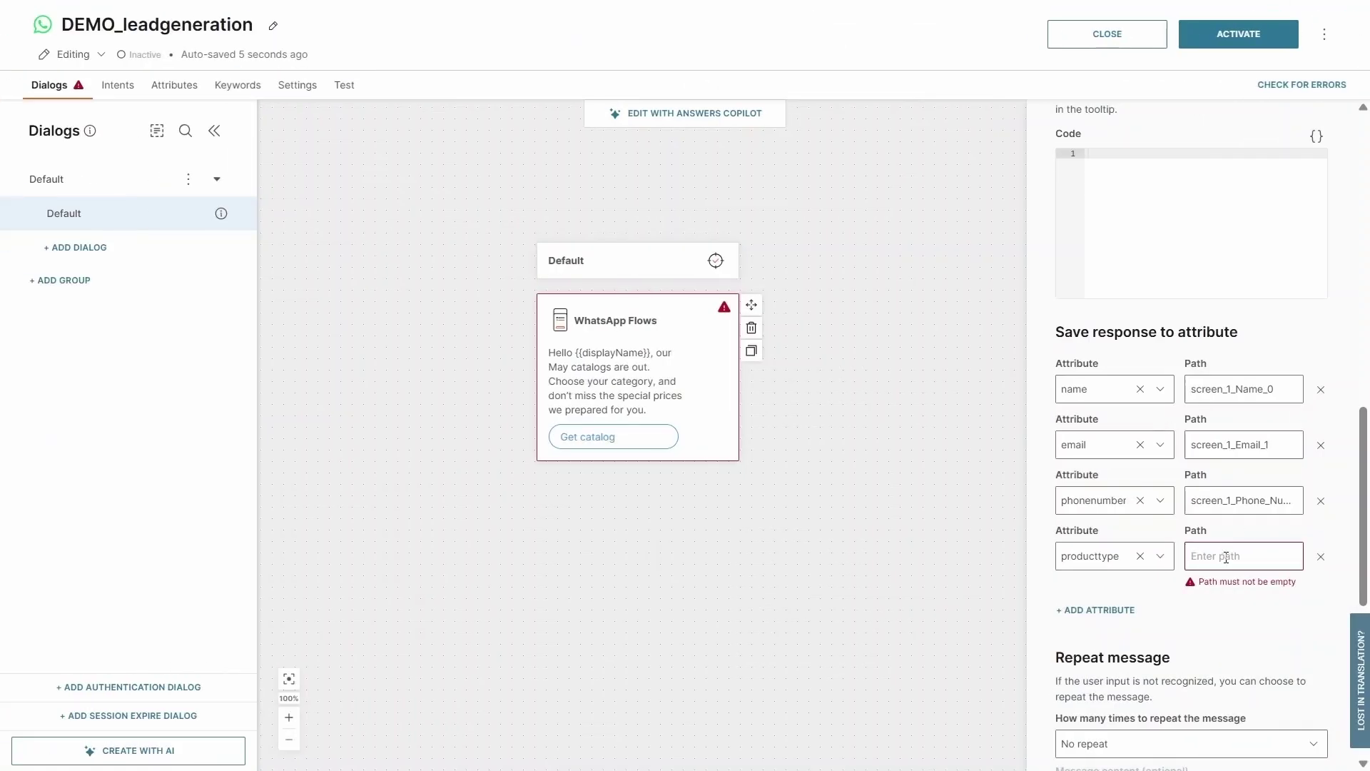
{"action": "left_click", "coordinate": [1227, 557]}
{"action": "key", "text": "ctrl+v"}
{"action": "left_click", "coordinate": [1216, 599]}
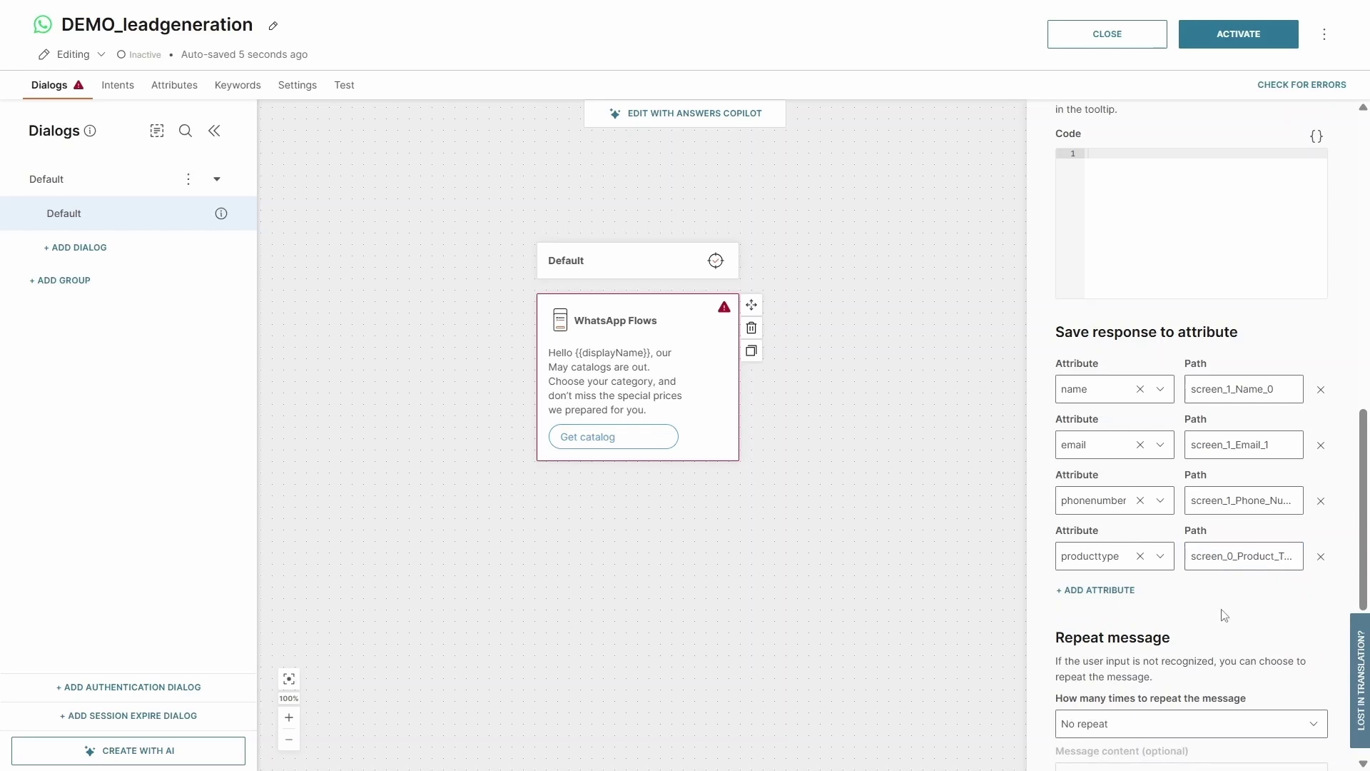
- Set the WhatsApp Flows element's fallback to go to the Default dialog
{"action": "scroll", "coordinate": [1224, 614], "scroll_direction": "down", "scroll_amount": 2}
{"action": "scroll", "coordinate": [1220, 578], "scroll_direction": "down", "scroll_amount": 3}
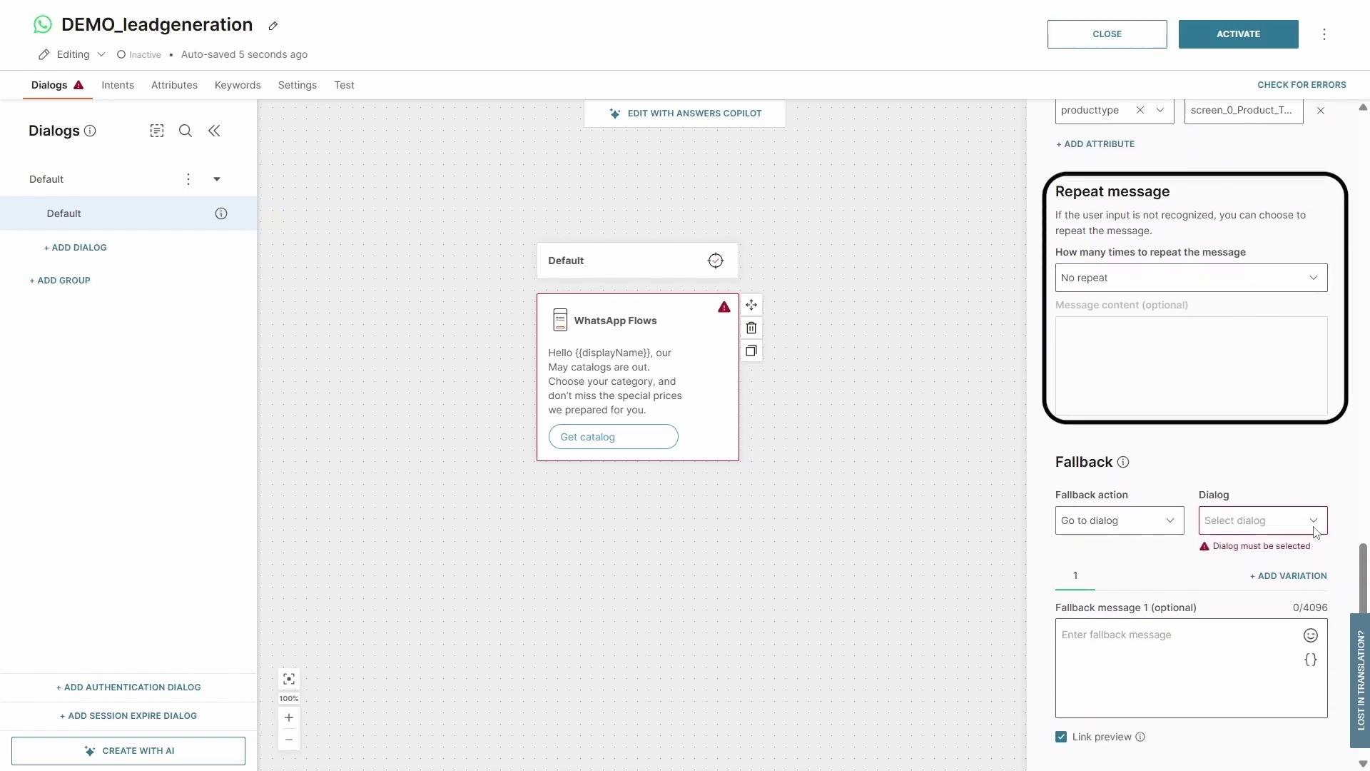
{"action": "left_click", "coordinate": [1316, 529]}
{"action": "left_click", "coordinate": [1230, 554]}
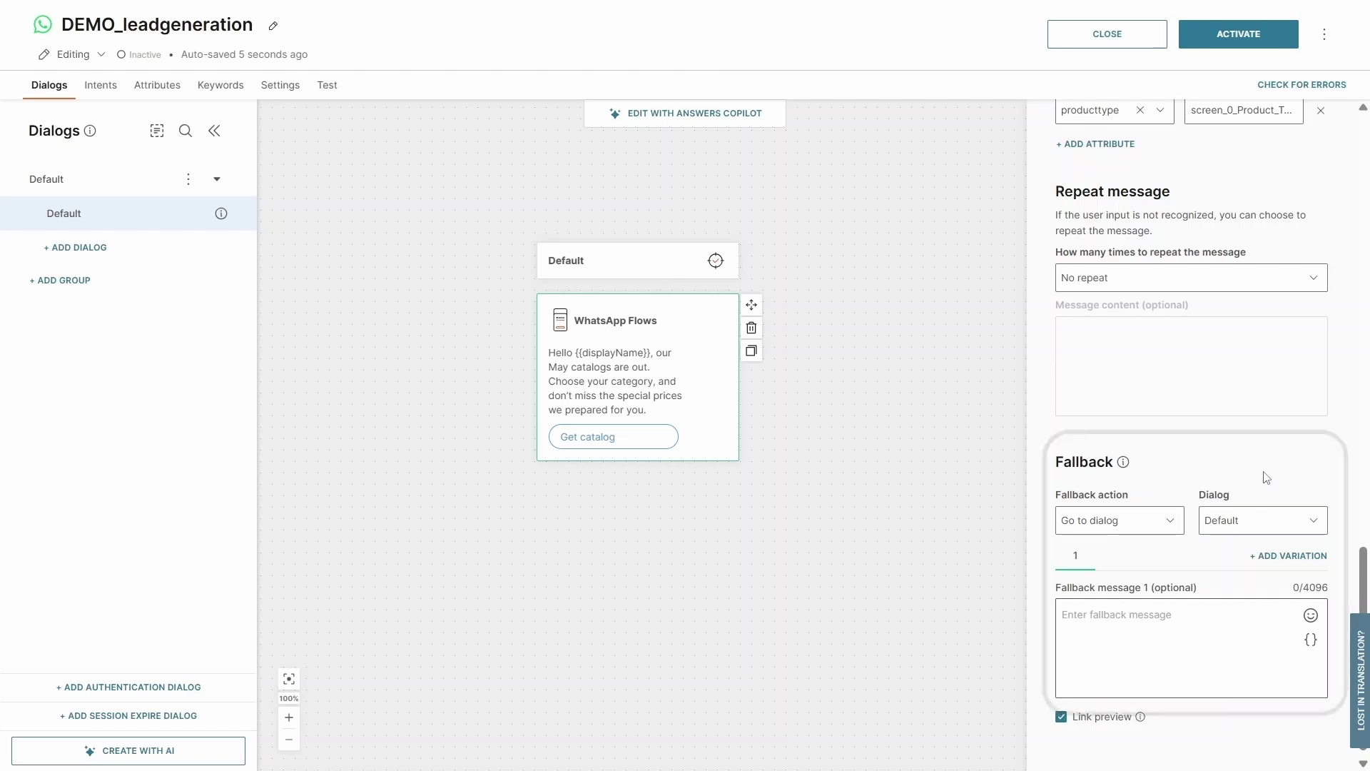
- Leave the WhatsApp Flows settings and add a People profile element below it in the Default dialog
{"action": "scroll", "coordinate": [1268, 478], "scroll_direction": "up", "scroll_amount": 8}
{"action": "scroll", "coordinate": [1269, 492], "scroll_direction": "up", "scroll_amount": 10}
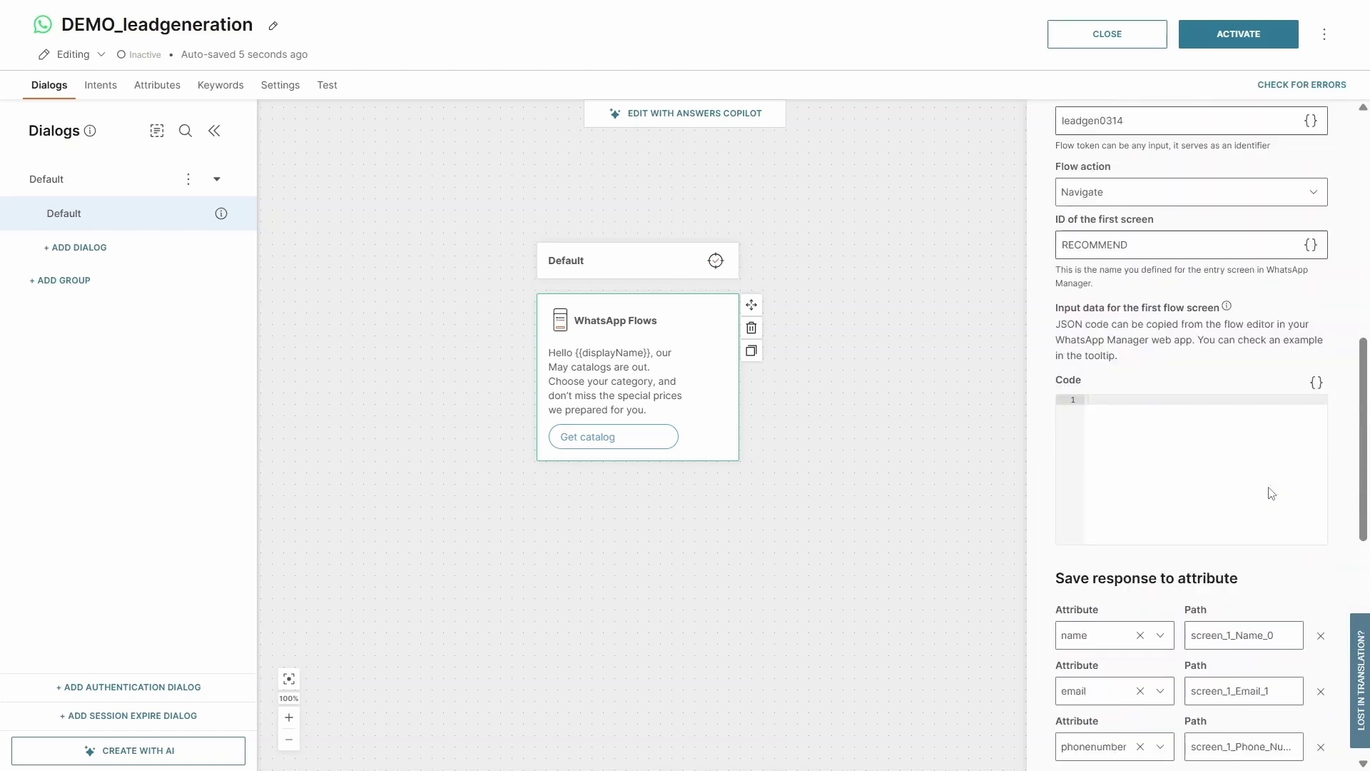
{"action": "left_click", "coordinate": [1080, 130]}
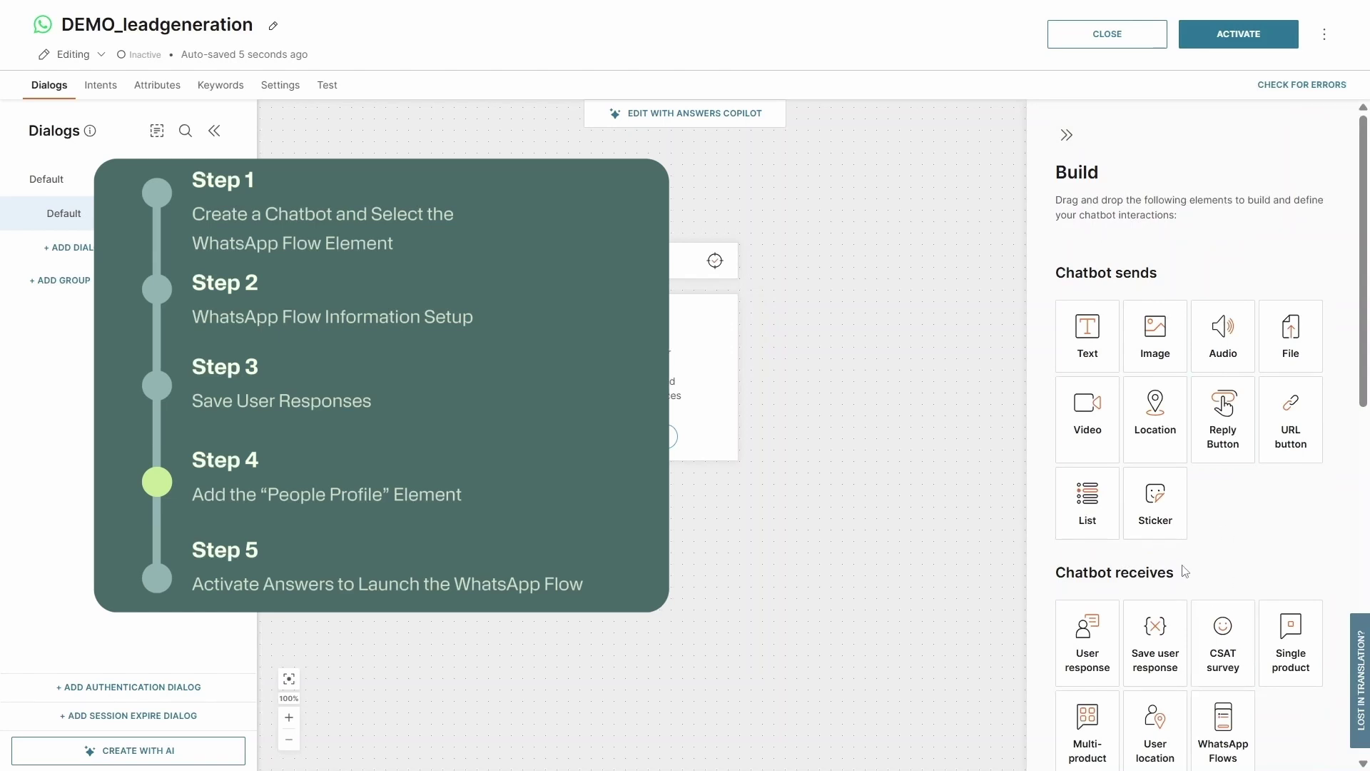
{"action": "scroll", "coordinate": [1226, 565], "scroll_direction": "down", "scroll_amount": 7}
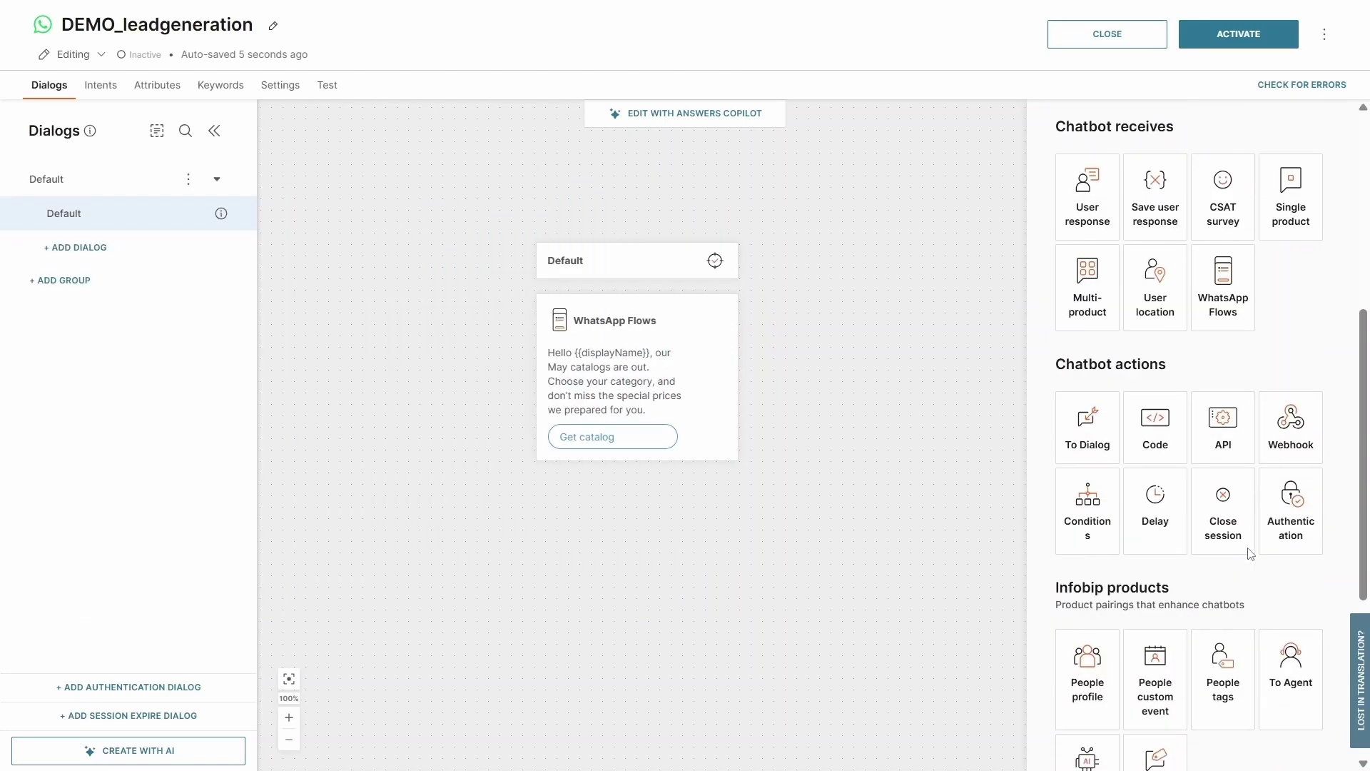
{"action": "left_click_drag", "start_coordinate": [1081, 600], "coordinate": [635, 547]}
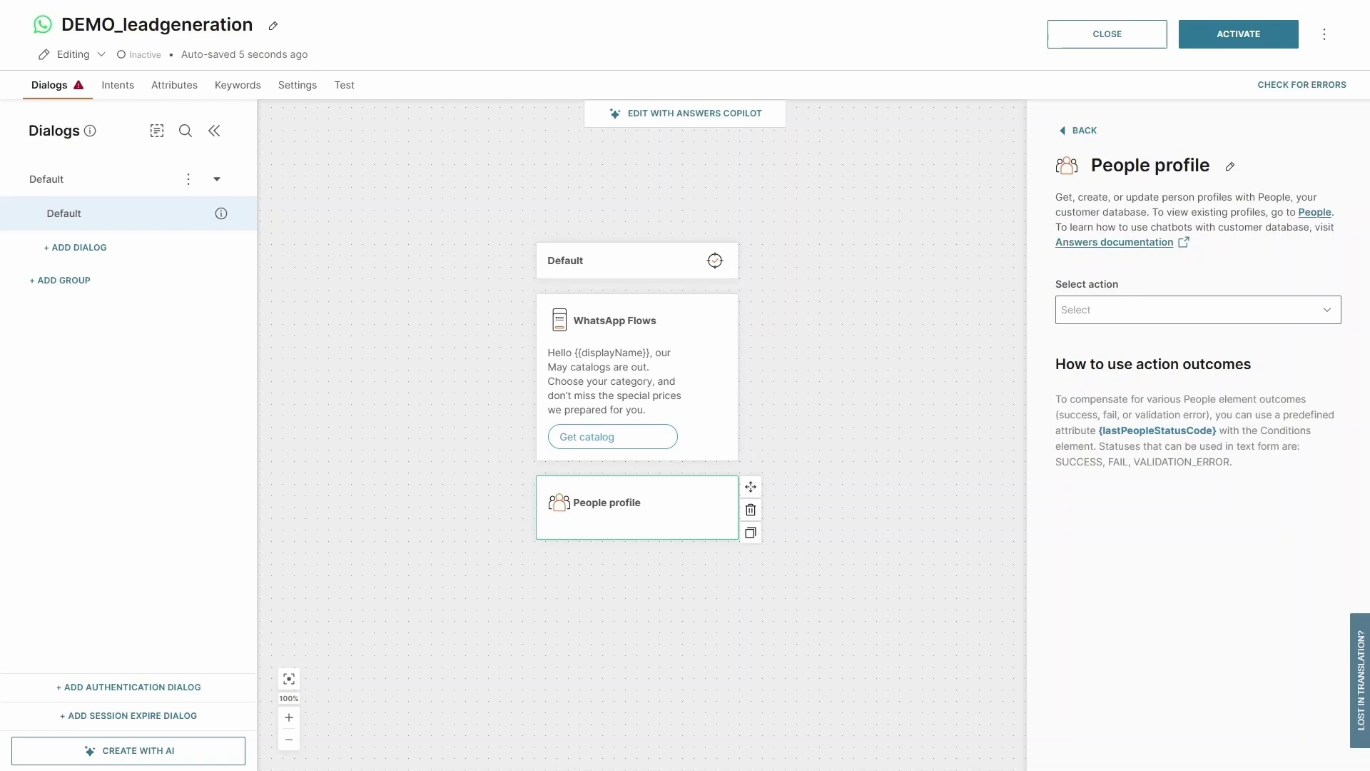
- Set the People profile action to Create or update person profile, with {endUserDestination} (Phone number) as the contact information attribute
{"action": "left_click", "coordinate": [1326, 318]}
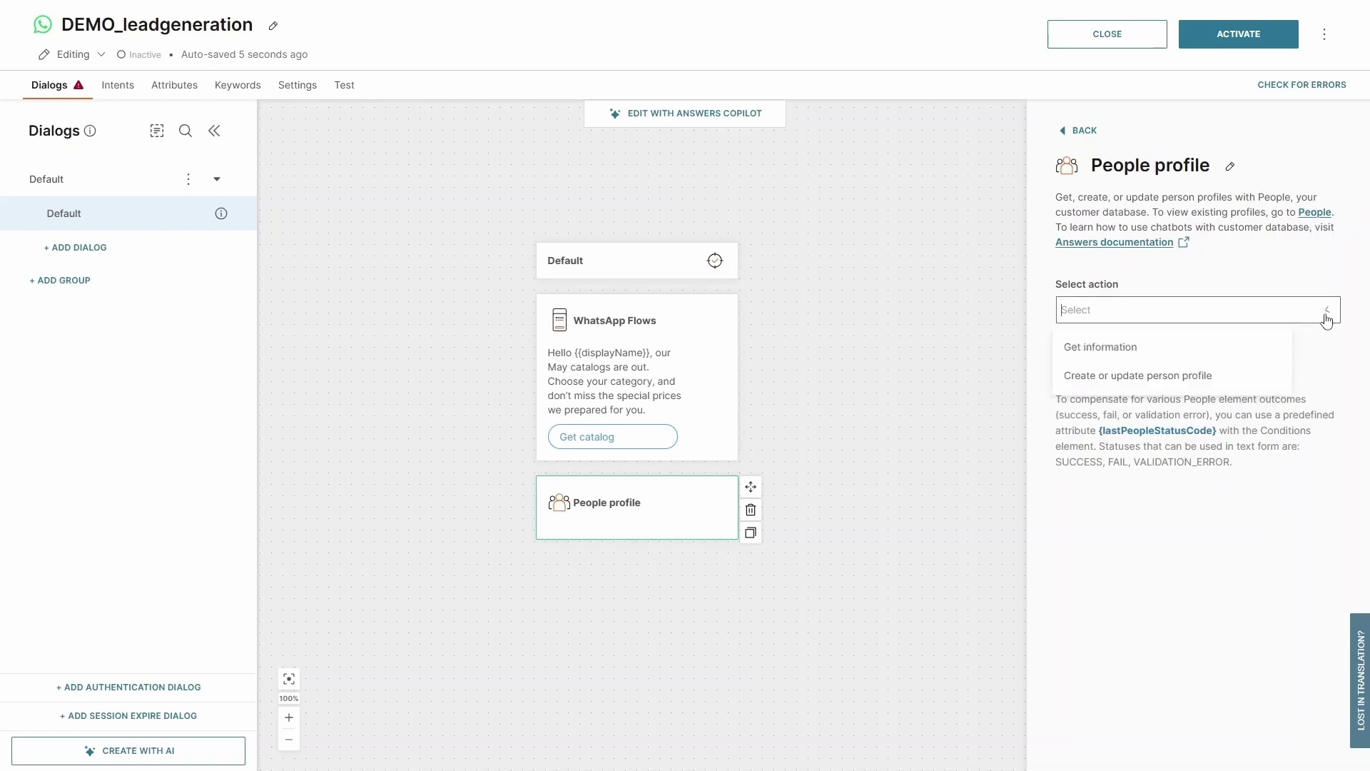
{"action": "left_click", "coordinate": [1240, 378]}
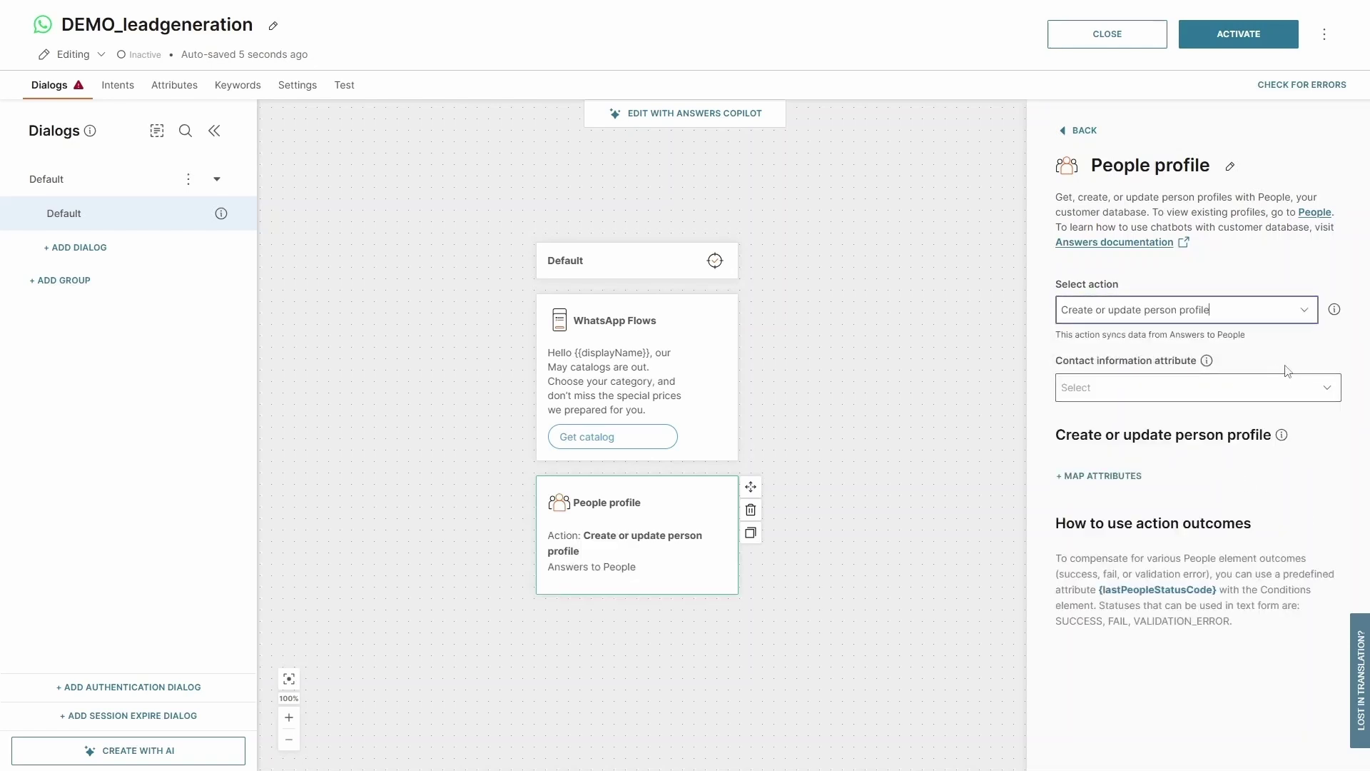
{"action": "left_click", "coordinate": [1317, 389]}
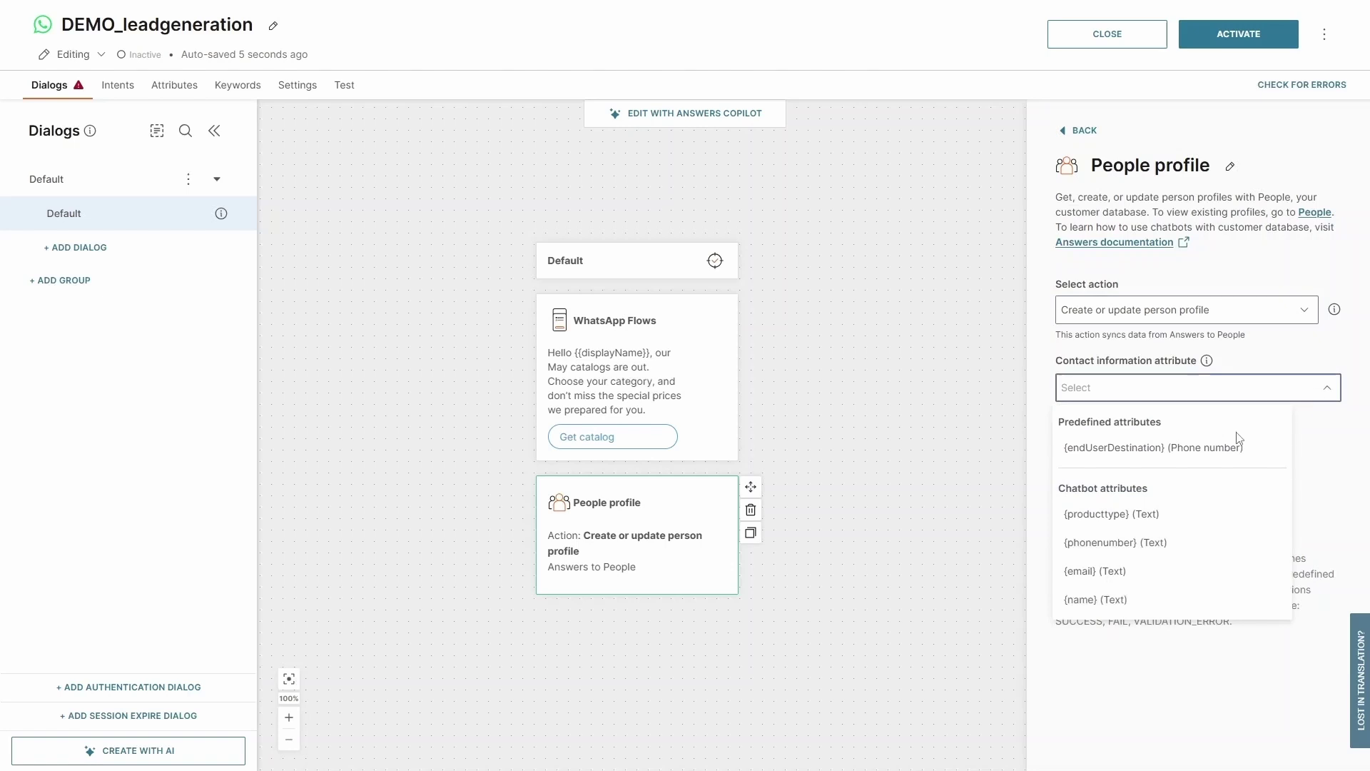
{"action": "left_click", "coordinate": [1237, 454]}
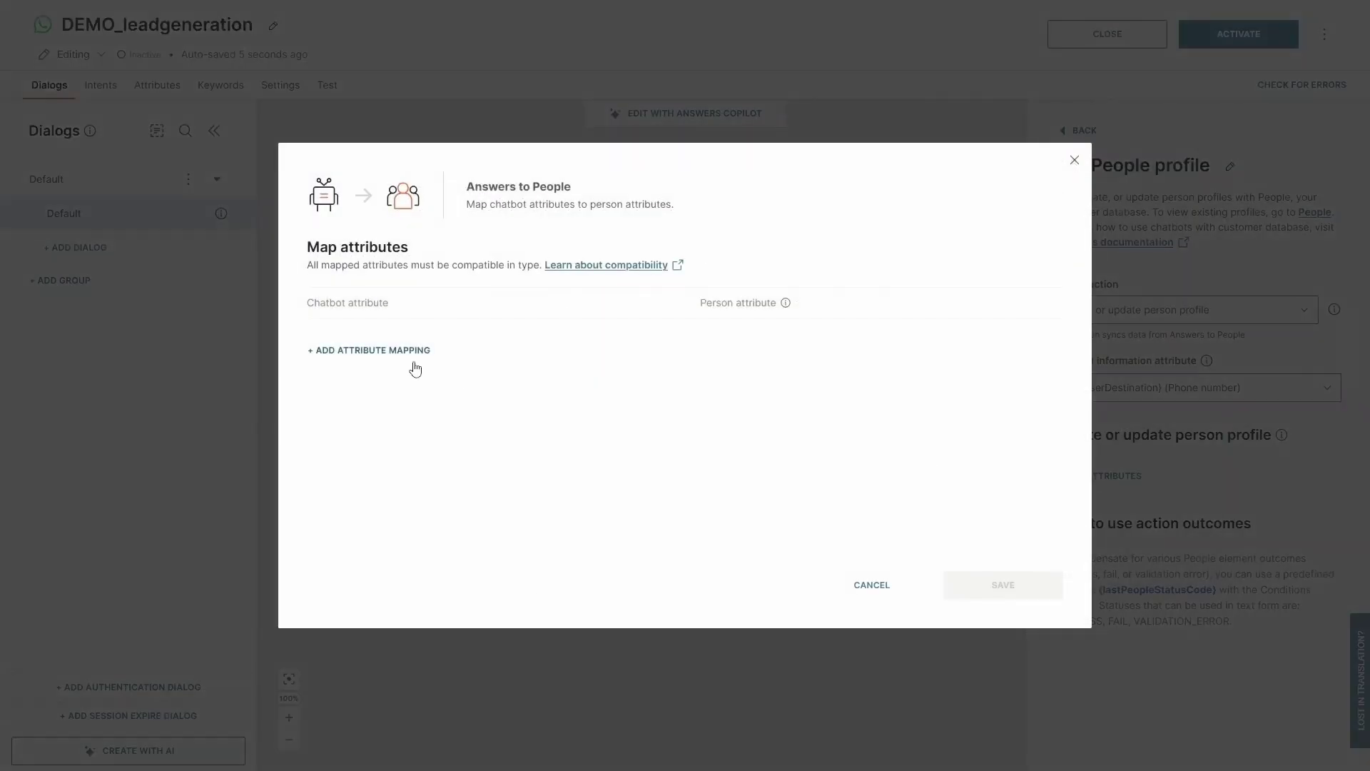
- Add an attribute mapping from the chatbot attribute {name} to the person attribute firstName
{"action": "left_click", "coordinate": [411, 350]}
{"action": "left_click", "coordinate": [411, 354]}
{"action": "left_click", "coordinate": [400, 500]}
{"action": "left_click", "coordinate": [804, 361]}
{"action": "left_click", "coordinate": [783, 445]}
- Add a second mapping from the chatbot attribute {email} to the person attribute email
{"action": "left_click", "coordinate": [383, 391]}
{"action": "left_click", "coordinate": [385, 396]}
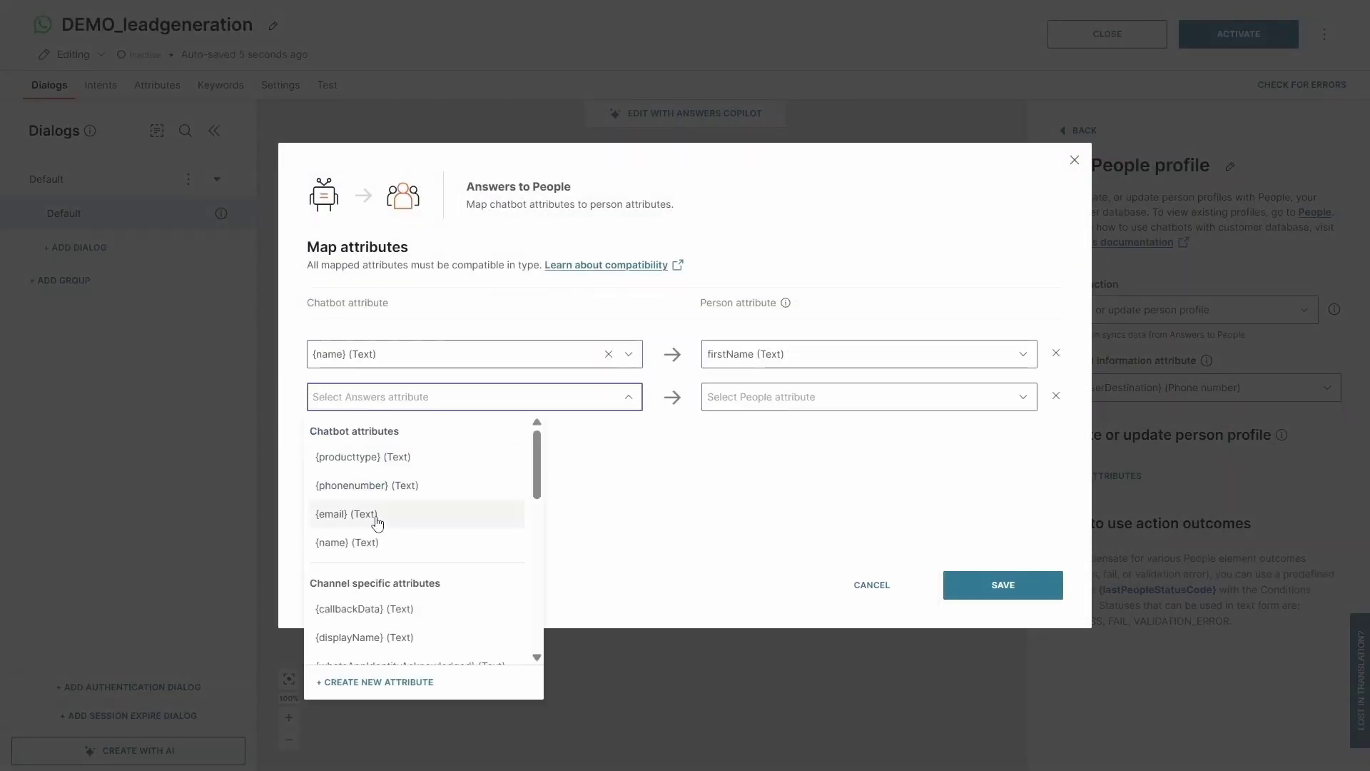
{"action": "left_click", "coordinate": [378, 523]}
{"action": "left_click", "coordinate": [776, 395]}
{"action": "type", "text": "e"}
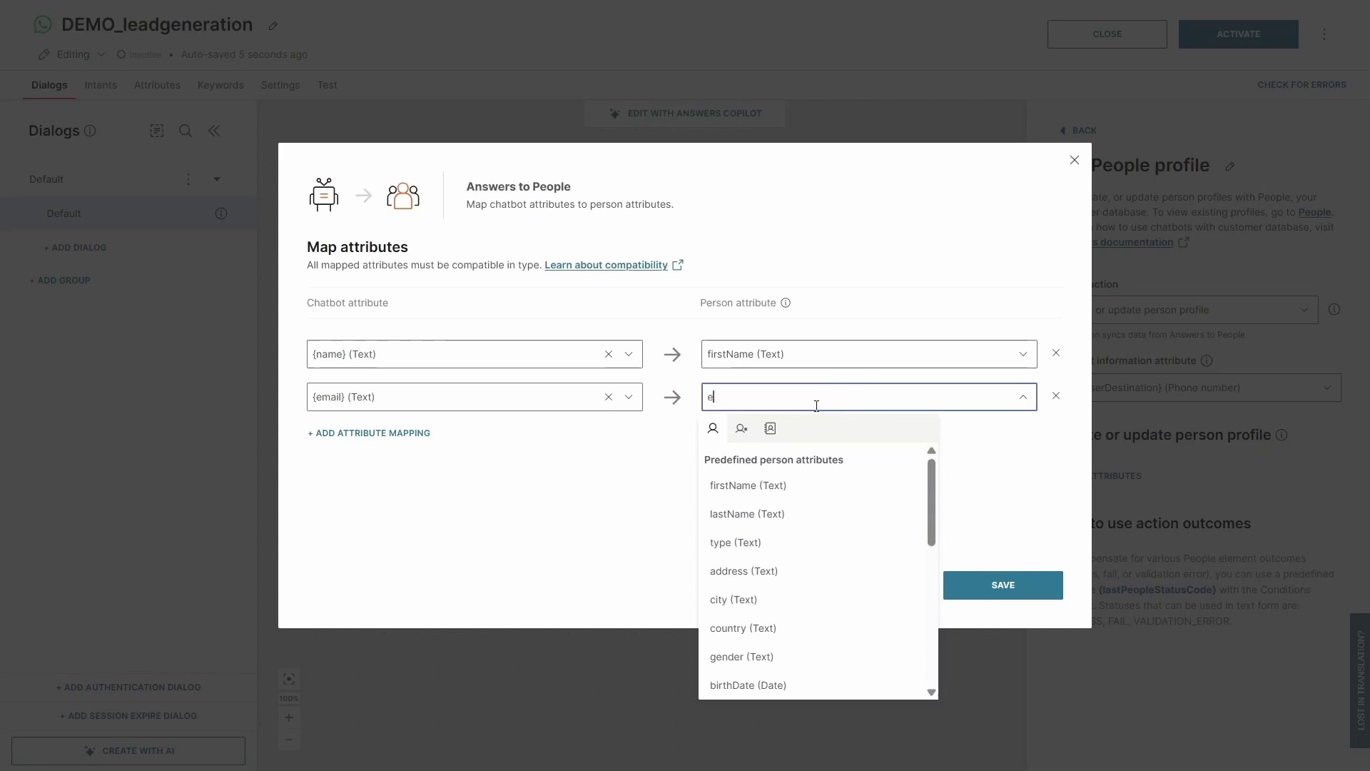
{"action": "type", "text": "m"}
{"action": "left_click", "coordinate": [791, 498]}
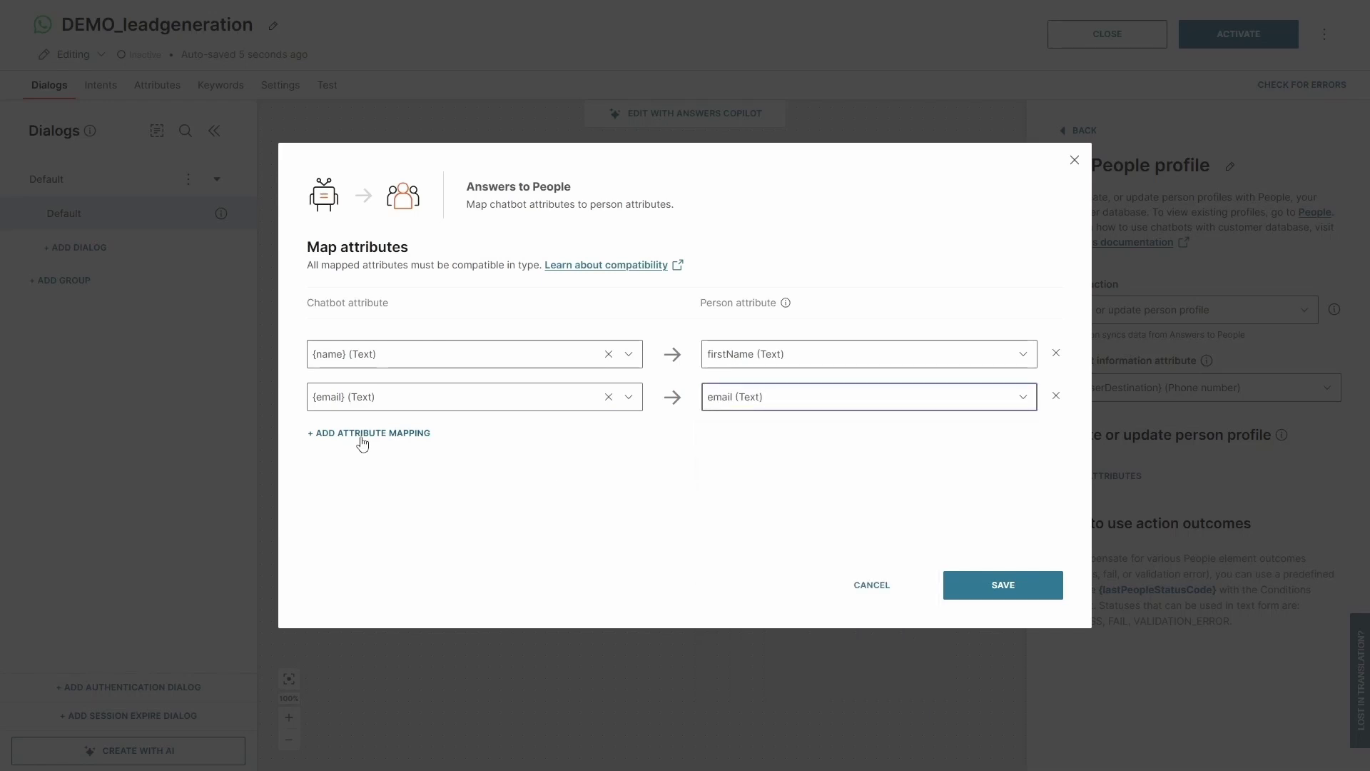
- Add a third mapping from the chatbot attribute {phonenumber} to the person attribute PhoneNumber
{"action": "left_click", "coordinate": [363, 434]}
{"action": "left_click", "coordinate": [364, 440]}
{"action": "left_click", "coordinate": [378, 525]}
{"action": "left_click", "coordinate": [798, 441]}
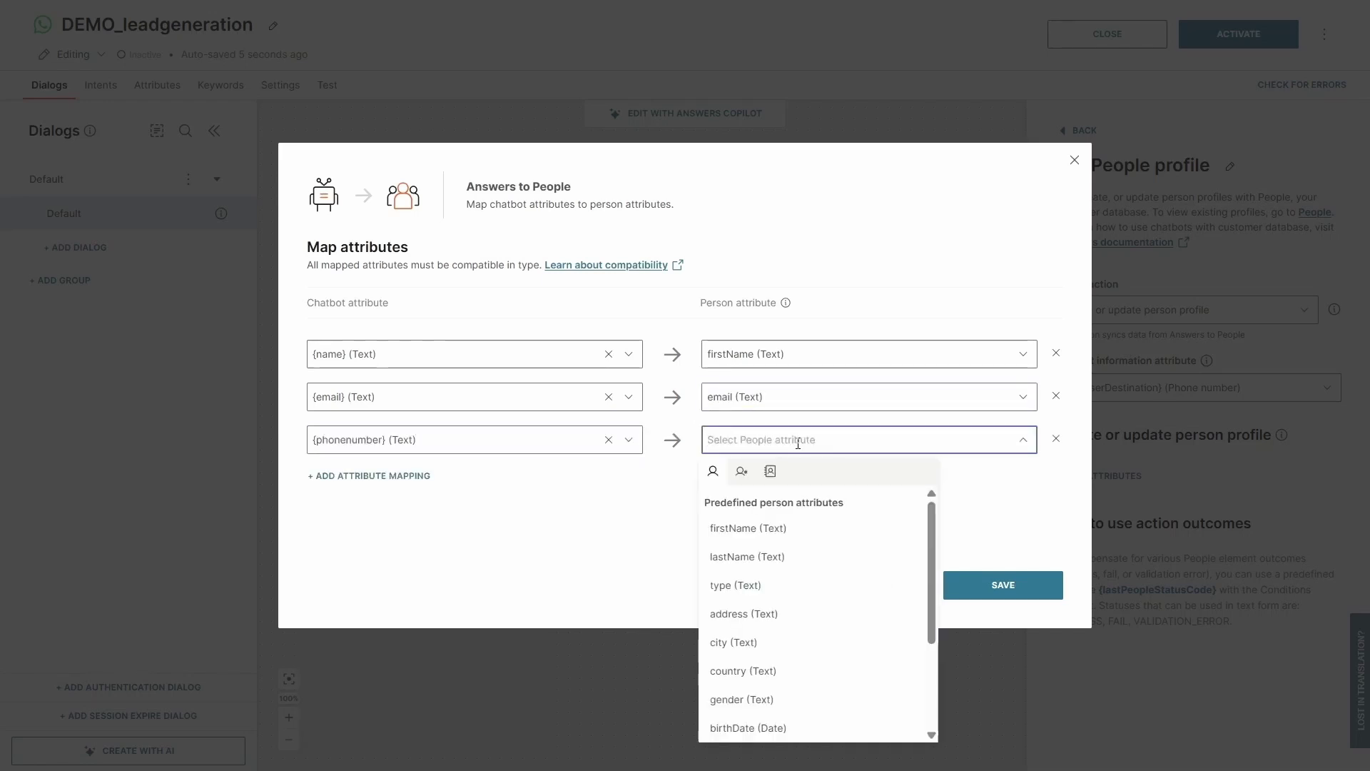
{"action": "type", "text": "phone"}
{"action": "left_click", "coordinate": [802, 529]}
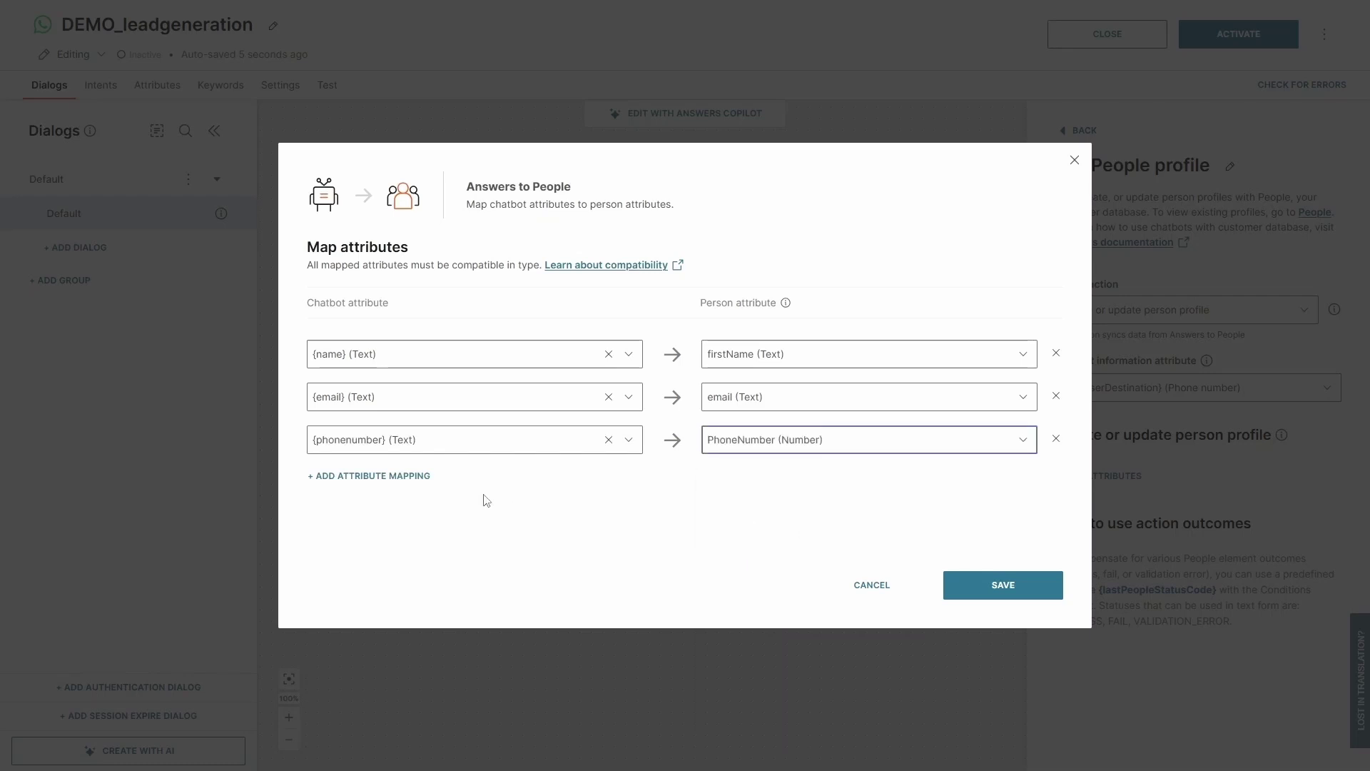
- Add a fourth mapping with the chatbot attribute {producttype} and search the person attributes for "pro"
{"action": "left_click", "coordinate": [413, 477]}
{"action": "left_click", "coordinate": [424, 483]}
{"action": "type", "text": "pro"}
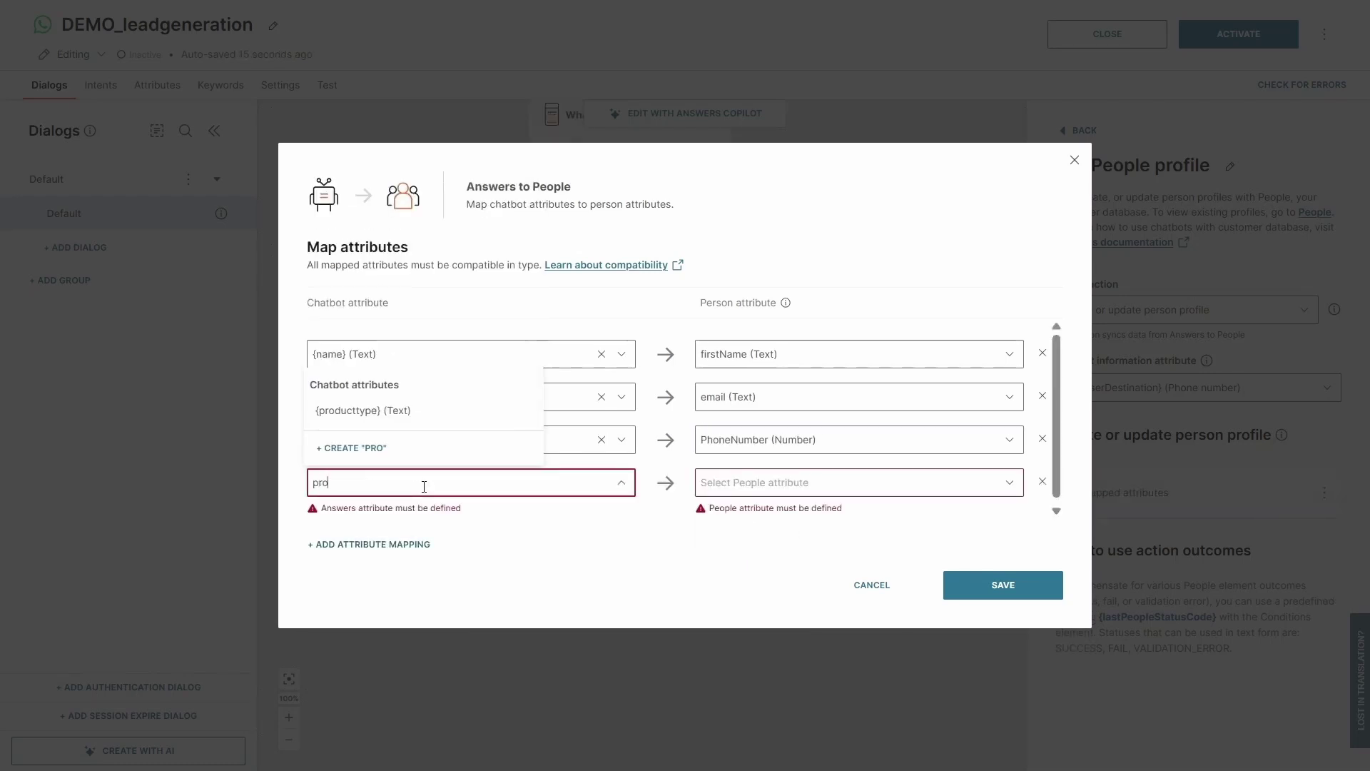
{"action": "left_click", "coordinate": [404, 414]}
{"action": "left_click", "coordinate": [830, 482]}
{"action": "type", "text": "pro"}
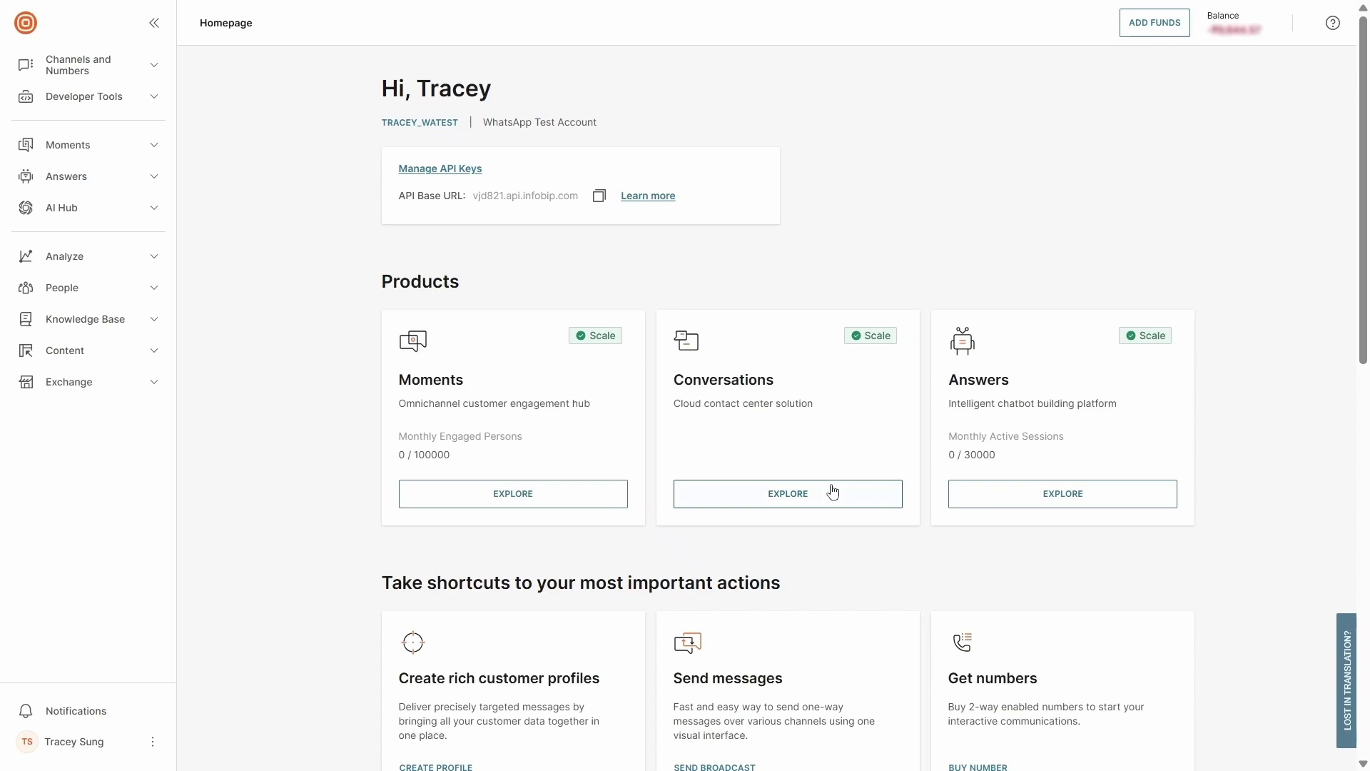
- In the People configuration, create and save a person custom attribute named ProductType_demo with type Text
{"action": "left_click", "coordinate": [136, 299]}
{"action": "left_click", "coordinate": [105, 512]}
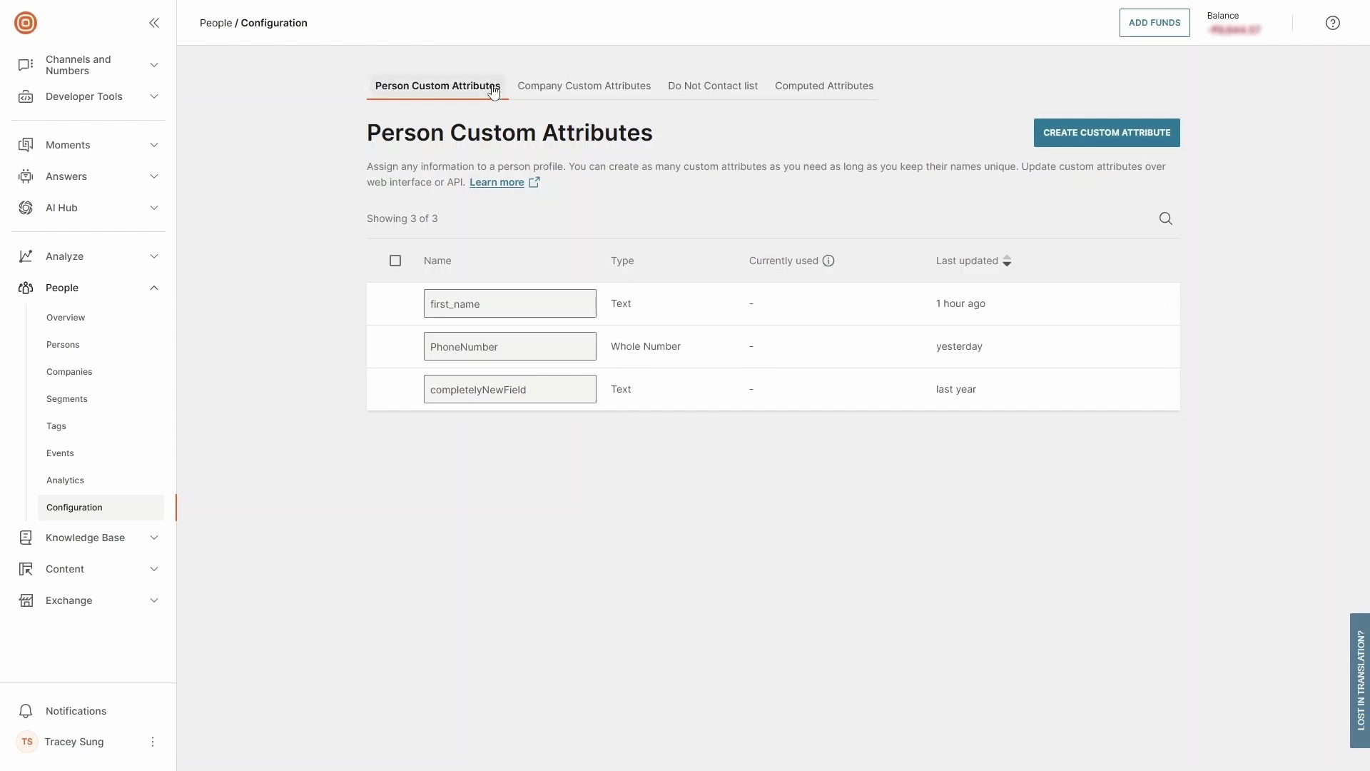
{"action": "left_click", "coordinate": [1105, 135]}
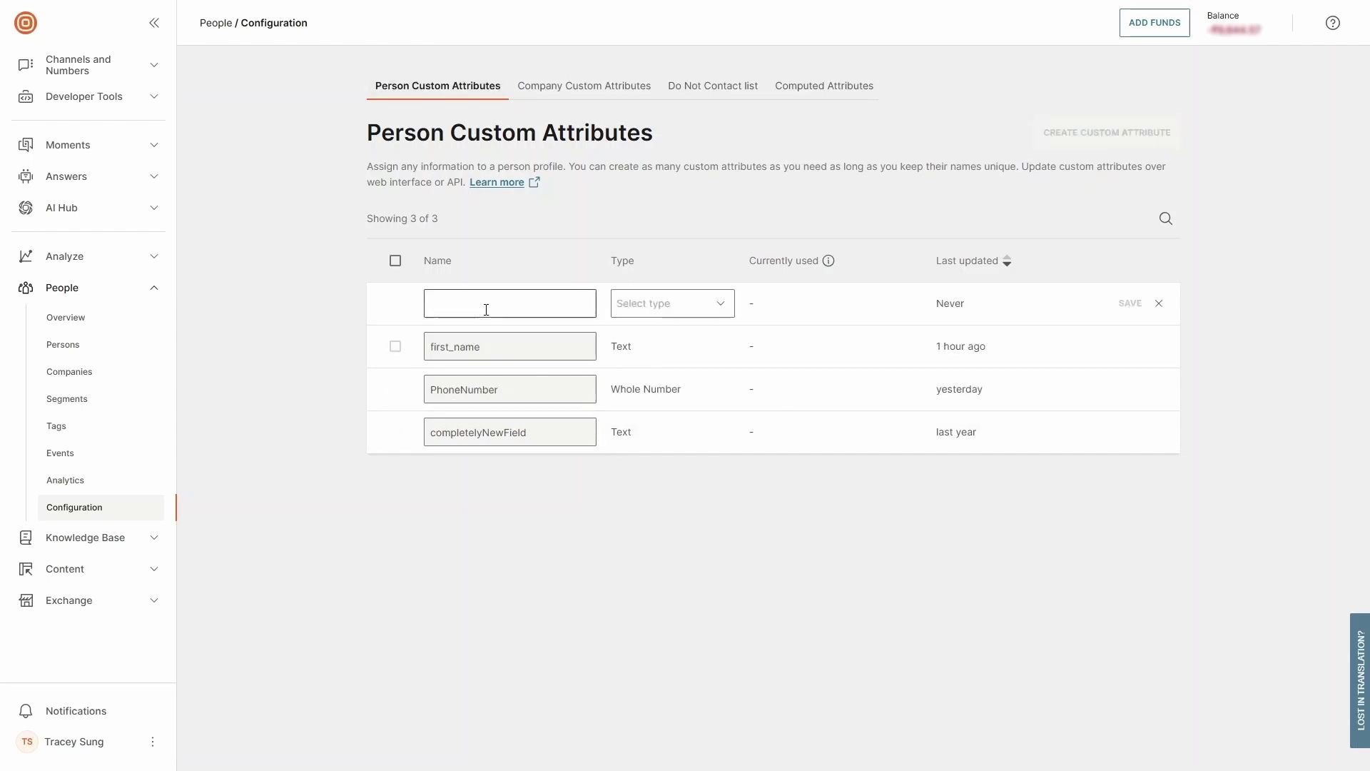
{"action": "type", "text": "ProductType_demo"}
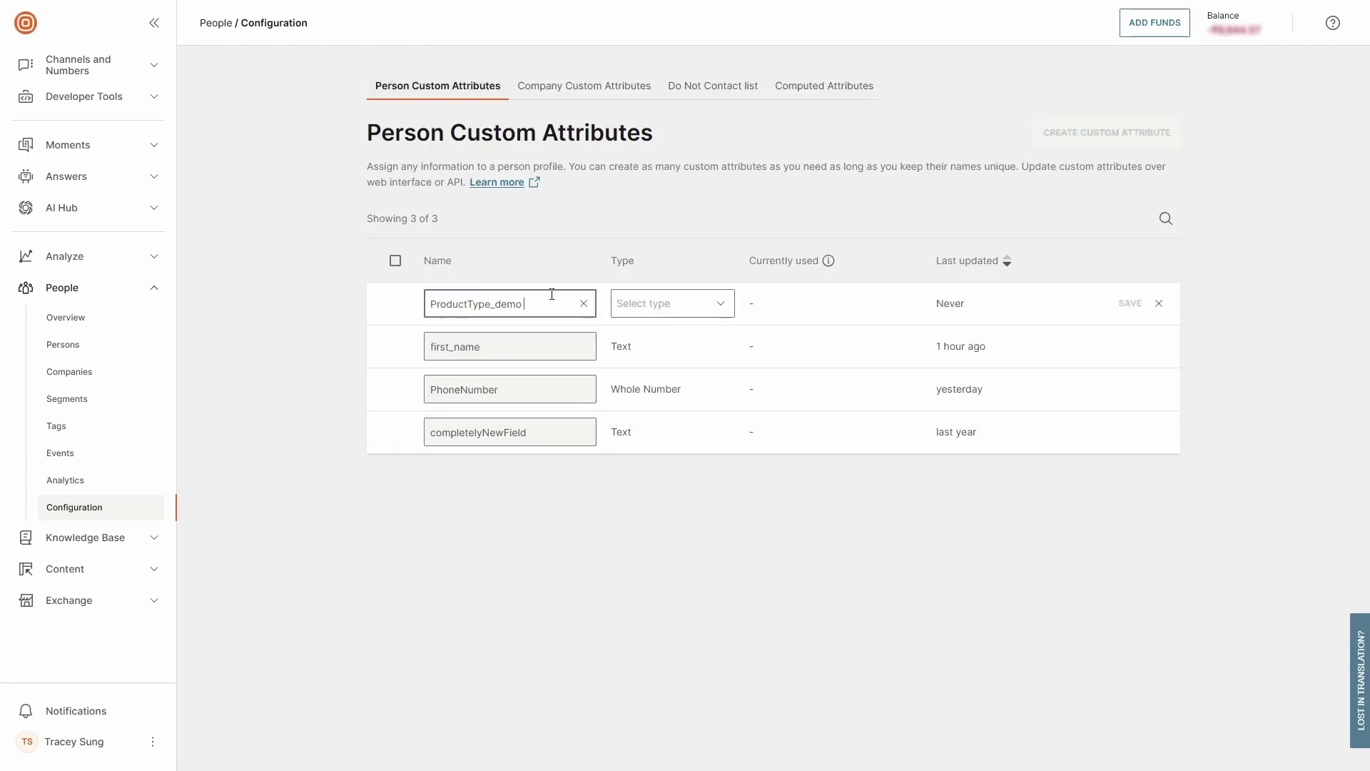
{"action": "left_click", "coordinate": [696, 314]}
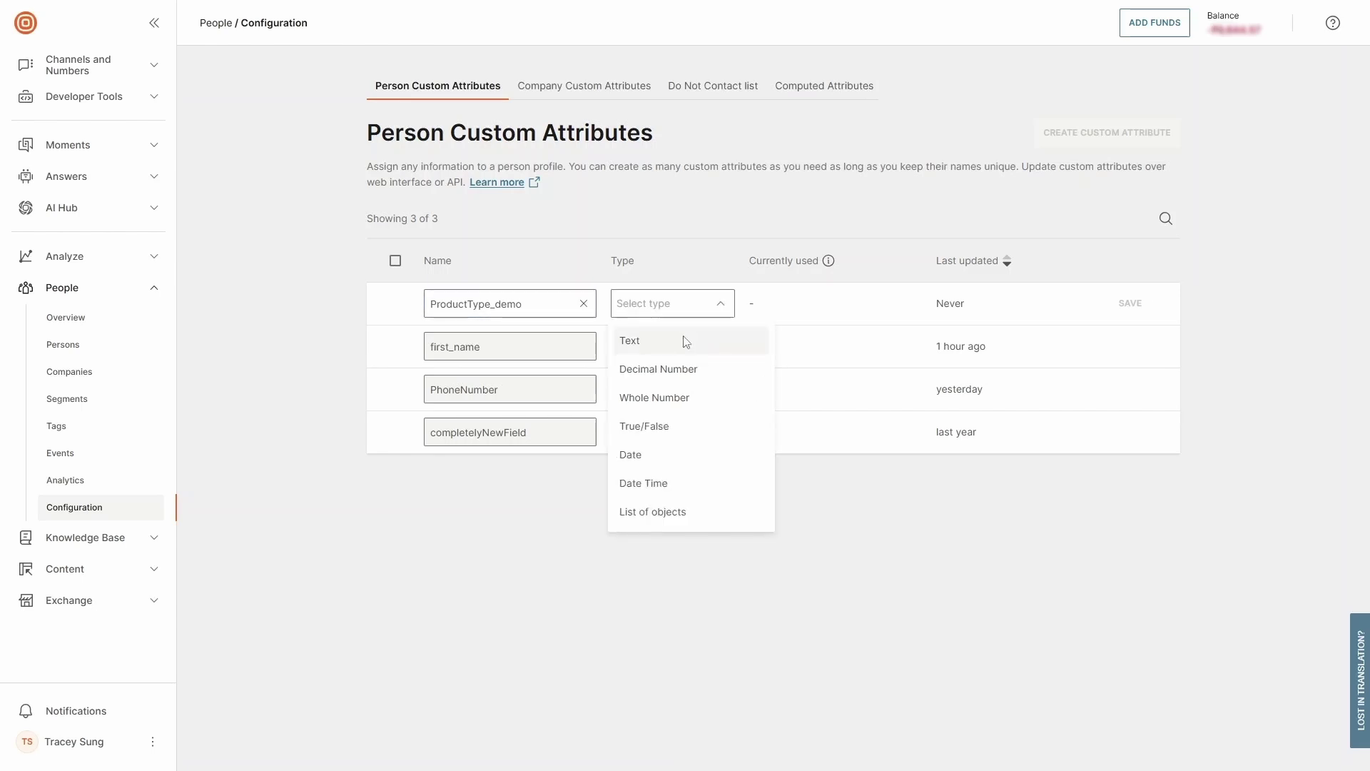
{"action": "left_click", "coordinate": [684, 341]}
{"action": "left_click", "coordinate": [1130, 305]}
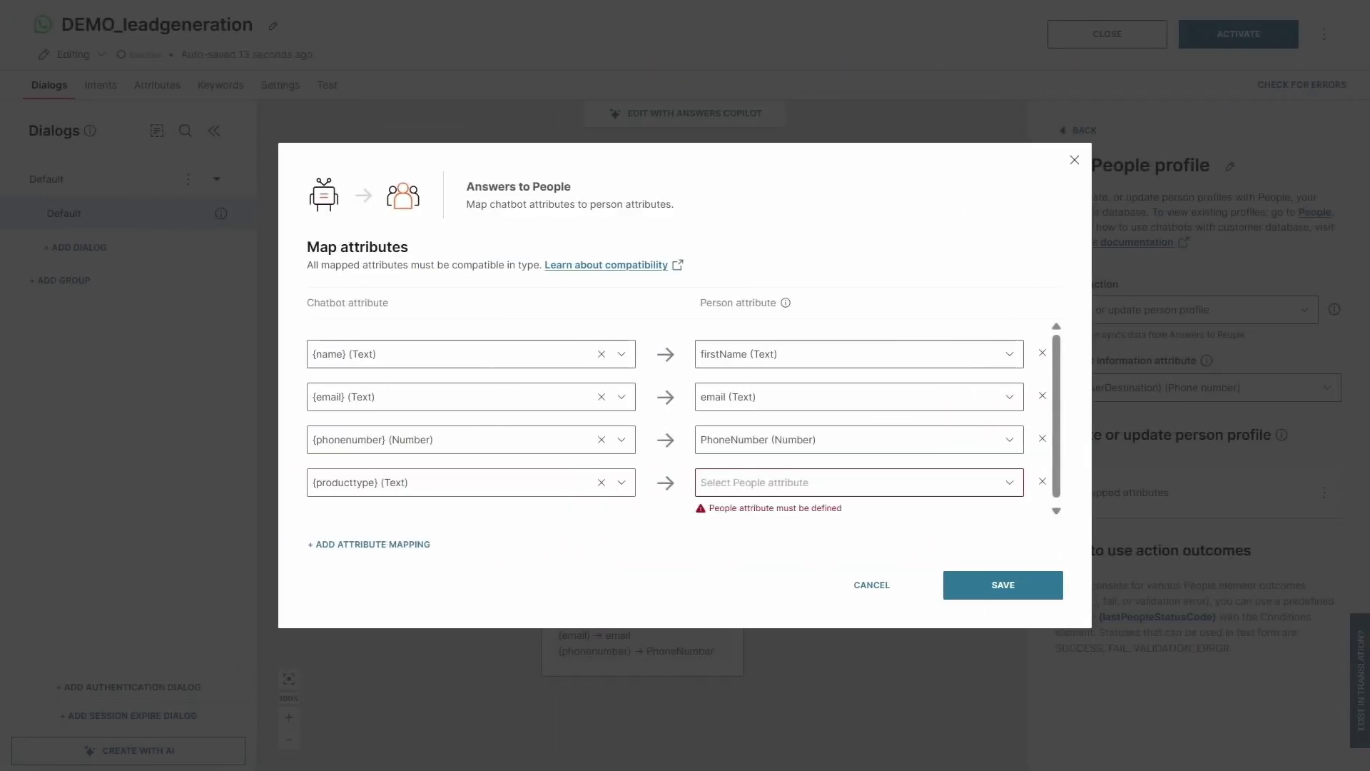
- Map {producttype} to the person attribute ProductType_demo in the chatbot's People profile element and save the attribute mappings
{"action": "left_click", "coordinate": [936, 483]}
{"action": "type", "text": "pro"}
{"action": "left_click", "coordinate": [866, 456]}
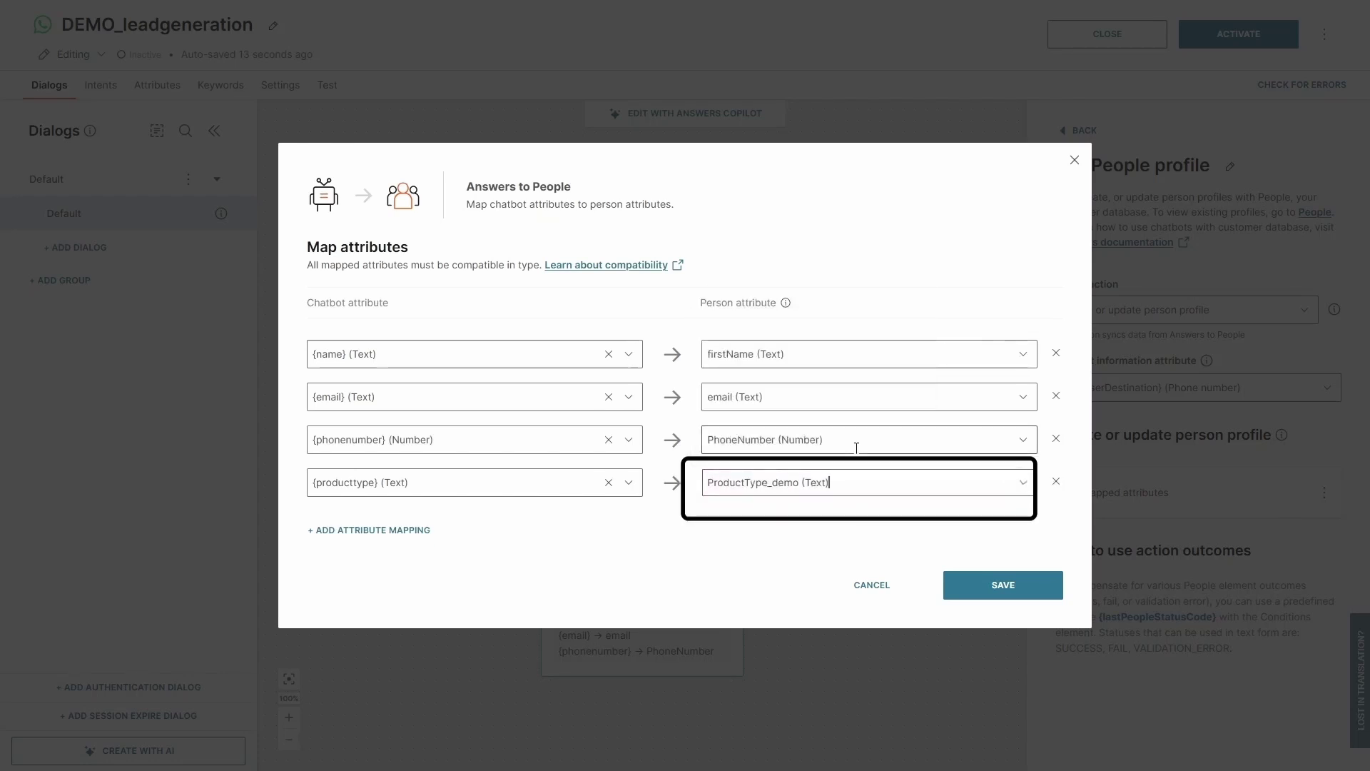
{"action": "left_click", "coordinate": [1002, 585]}
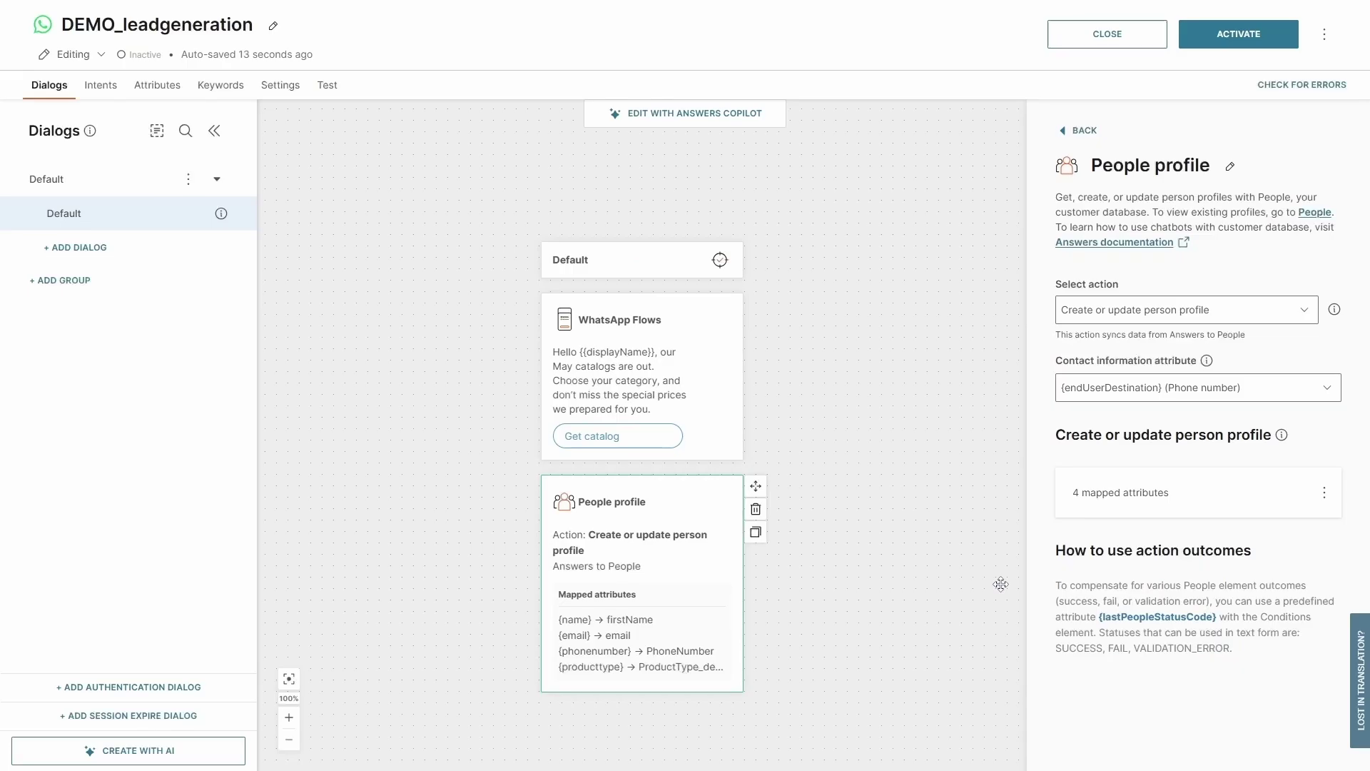